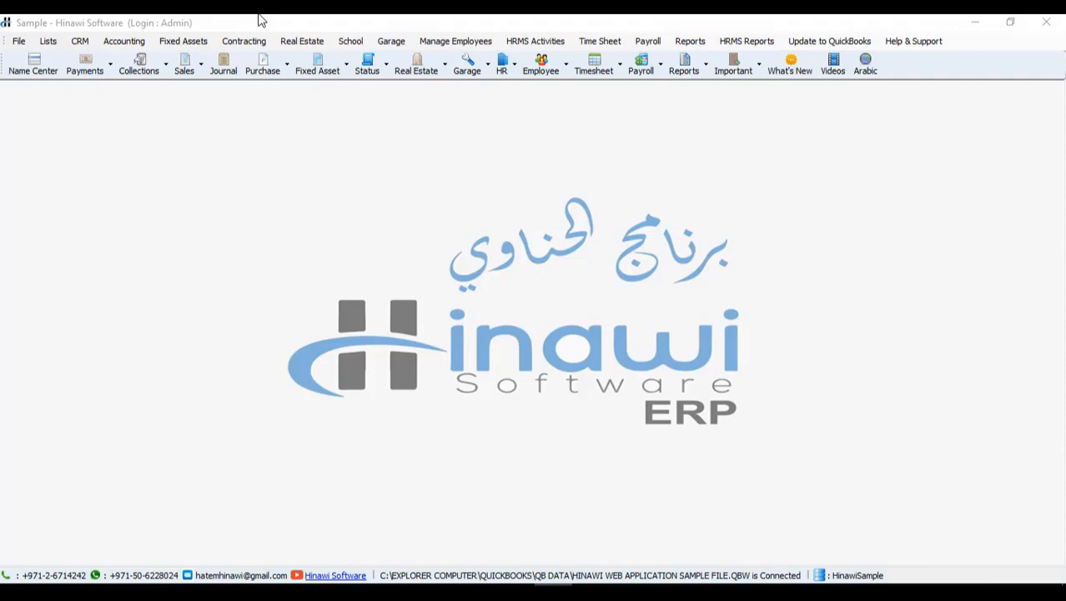
left_click(525, 40)
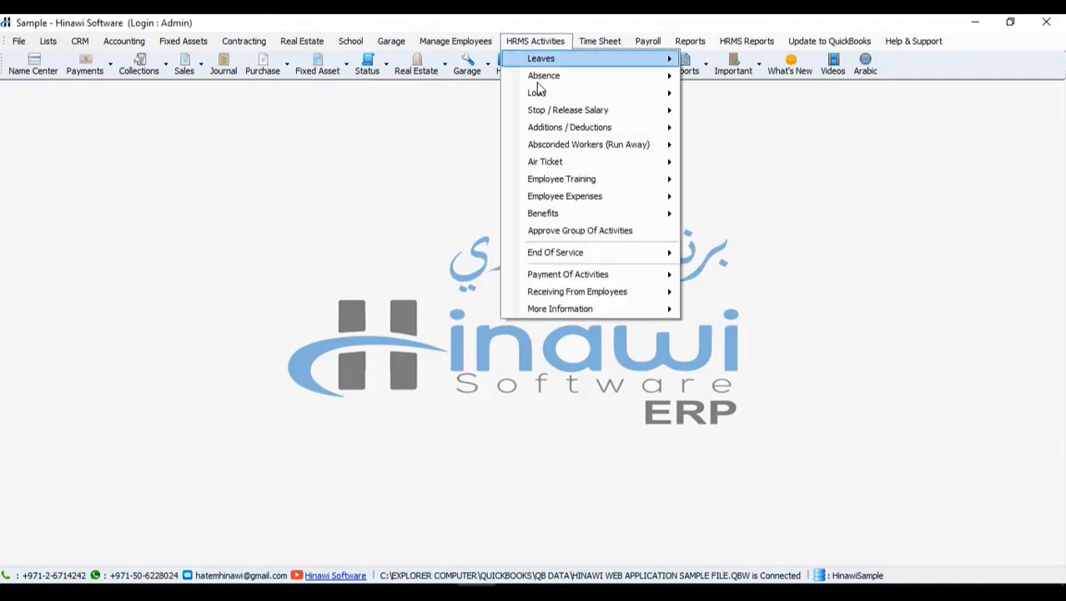
mouse_move(552, 81)
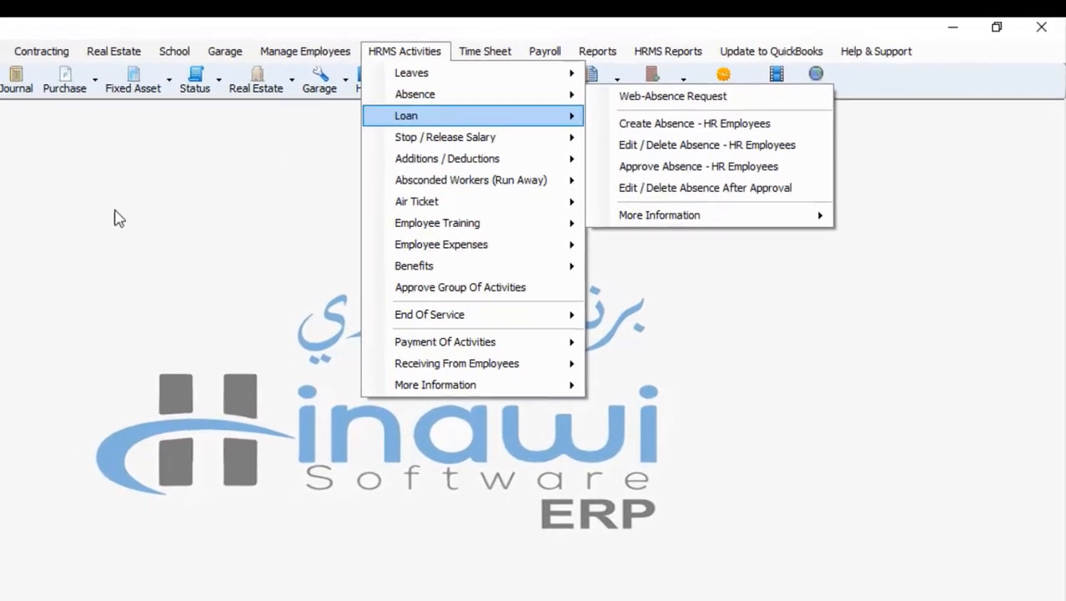
left_click(169, 145)
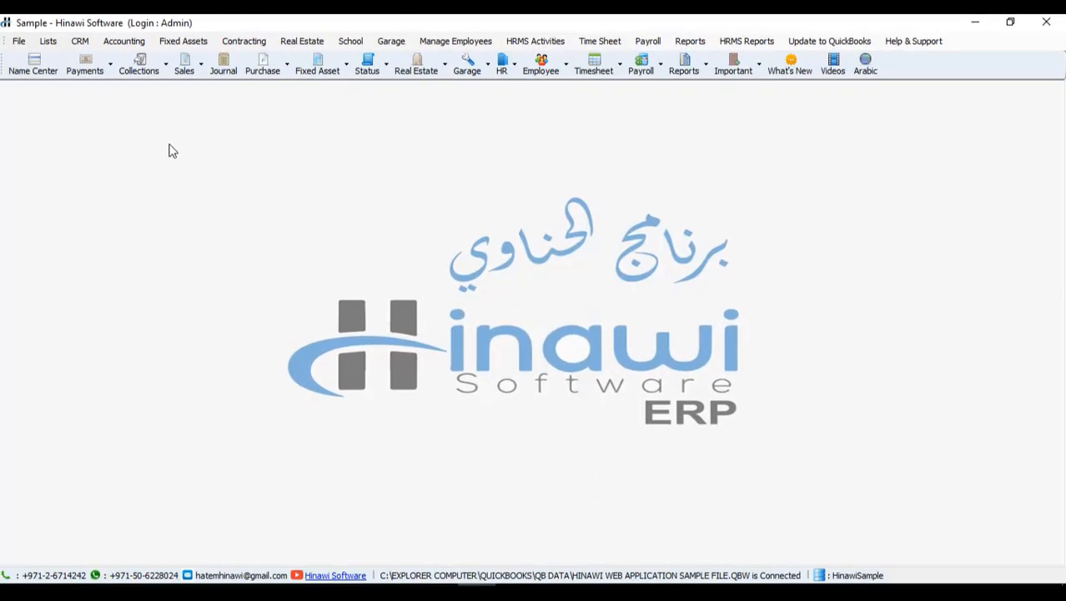
- Open the HRMS general settings from the module setup and select Test Company in the company list
left_click(19, 41)
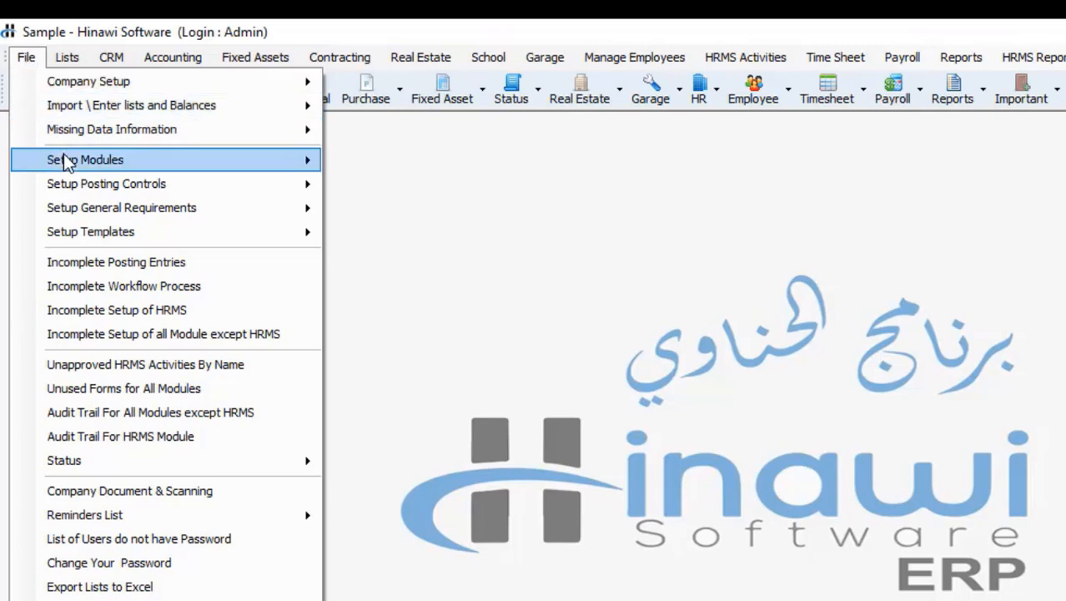
mouse_move(67, 162)
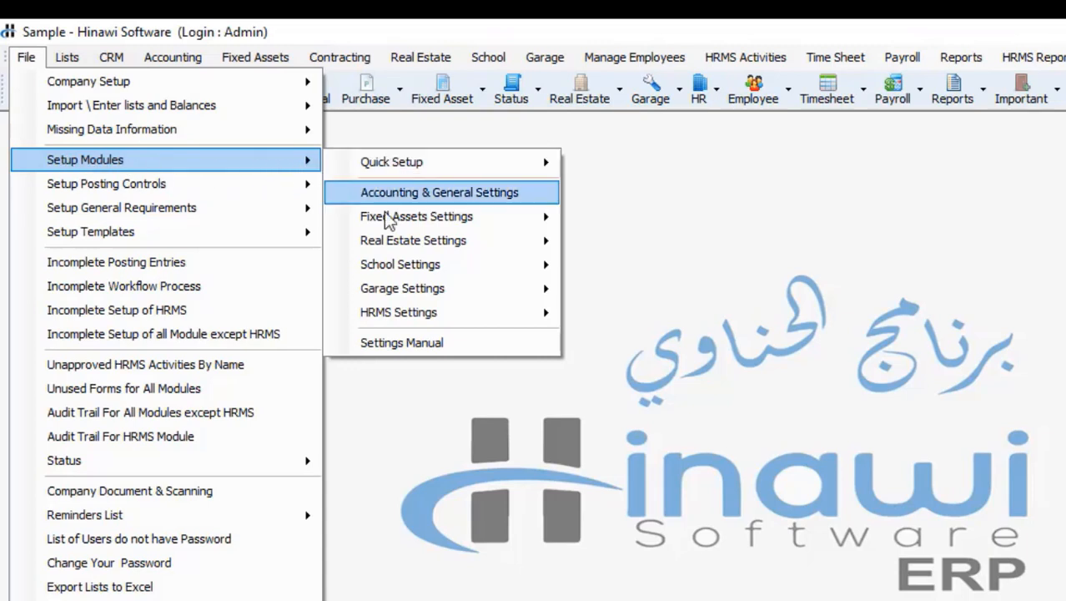
mouse_move(418, 323)
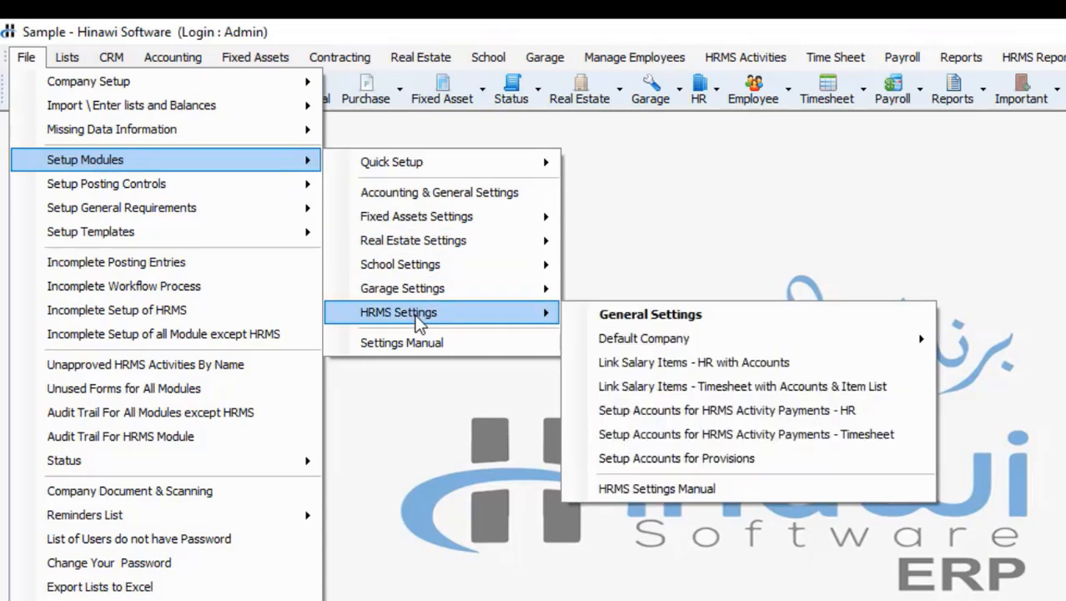
left_click(627, 311)
left_click(617, 312)
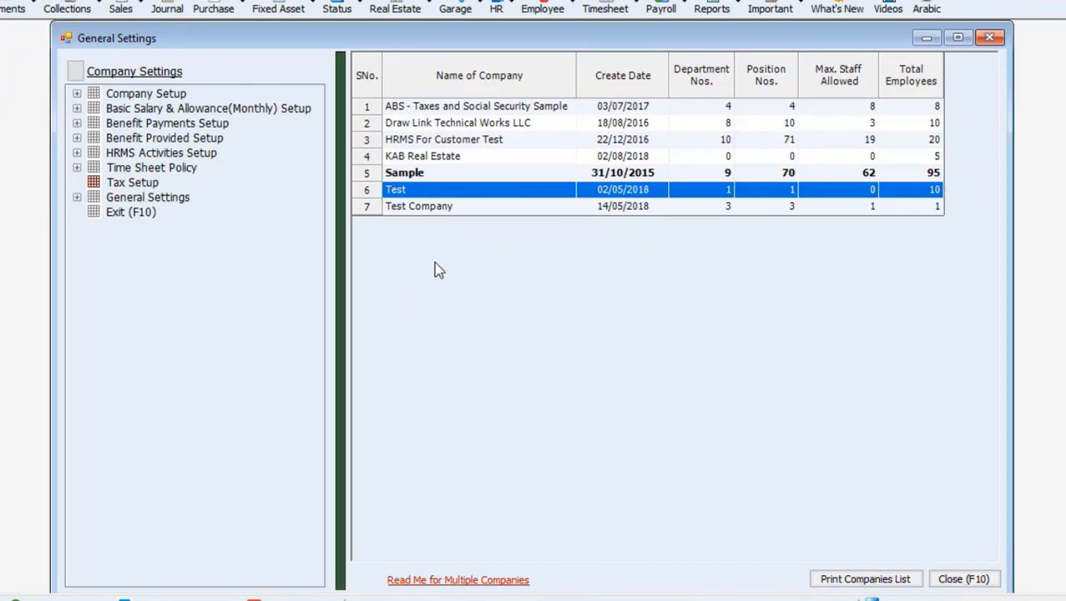
left_click(420, 209)
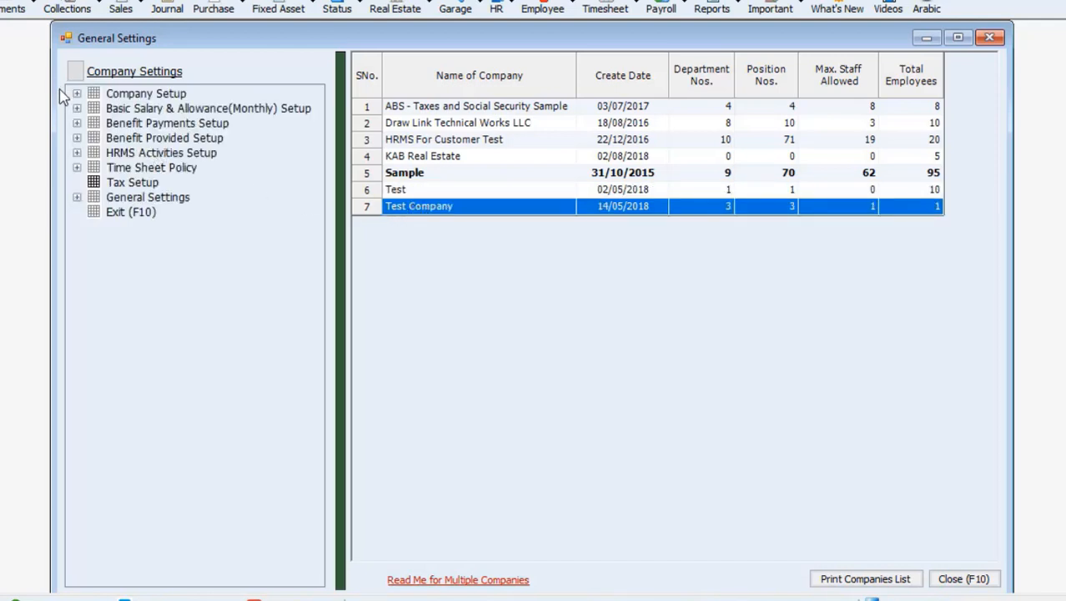
- Expand the HRMS activities setup and open the Absence setup for Test Company
left_click(77, 153)
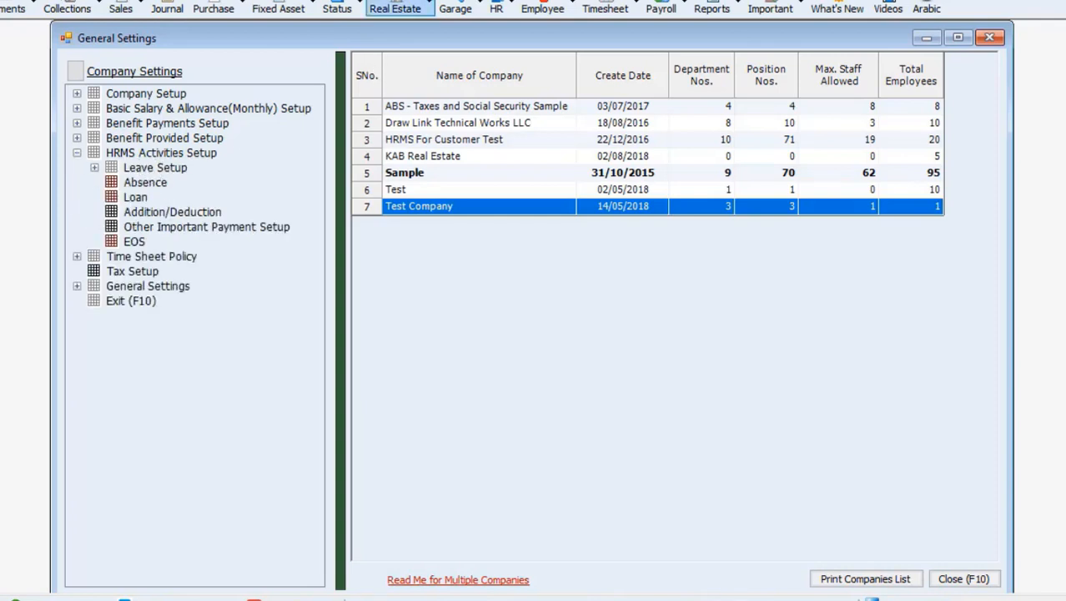
left_click(535, 0)
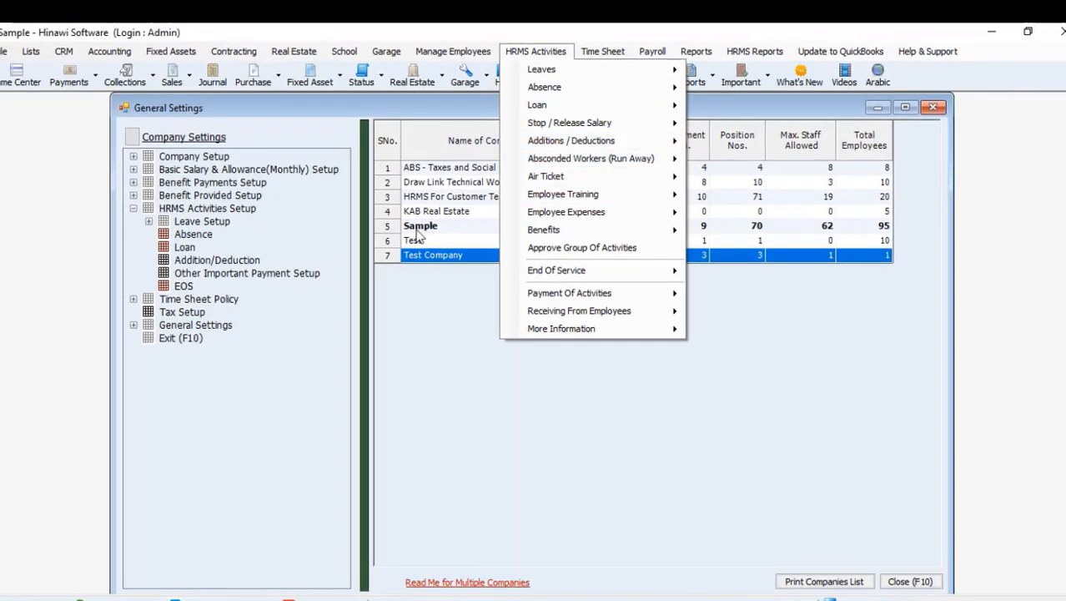
left_click(382, 334)
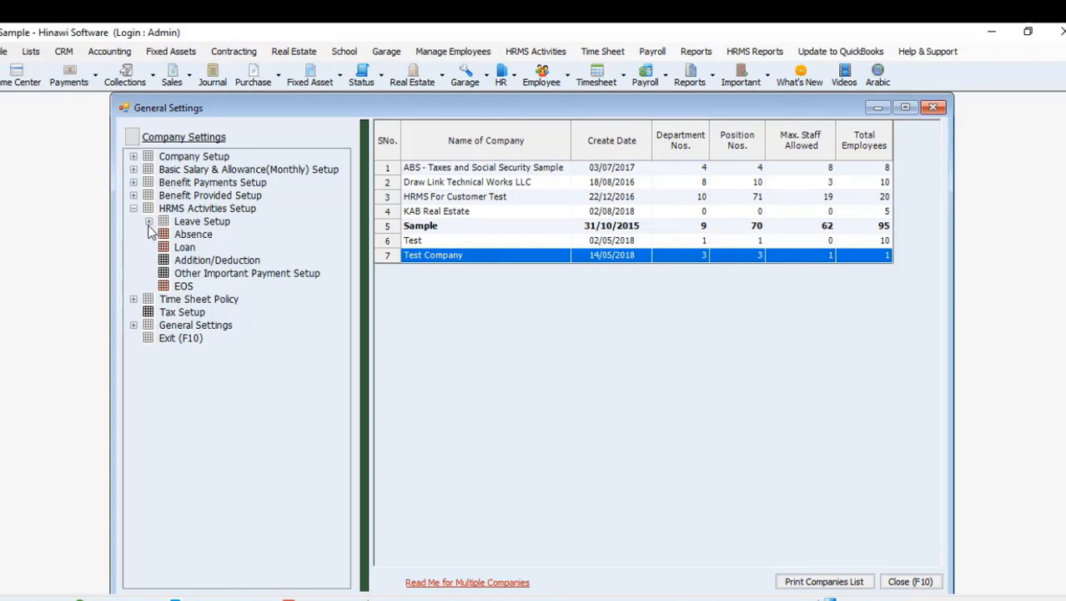
double_click(198, 236)
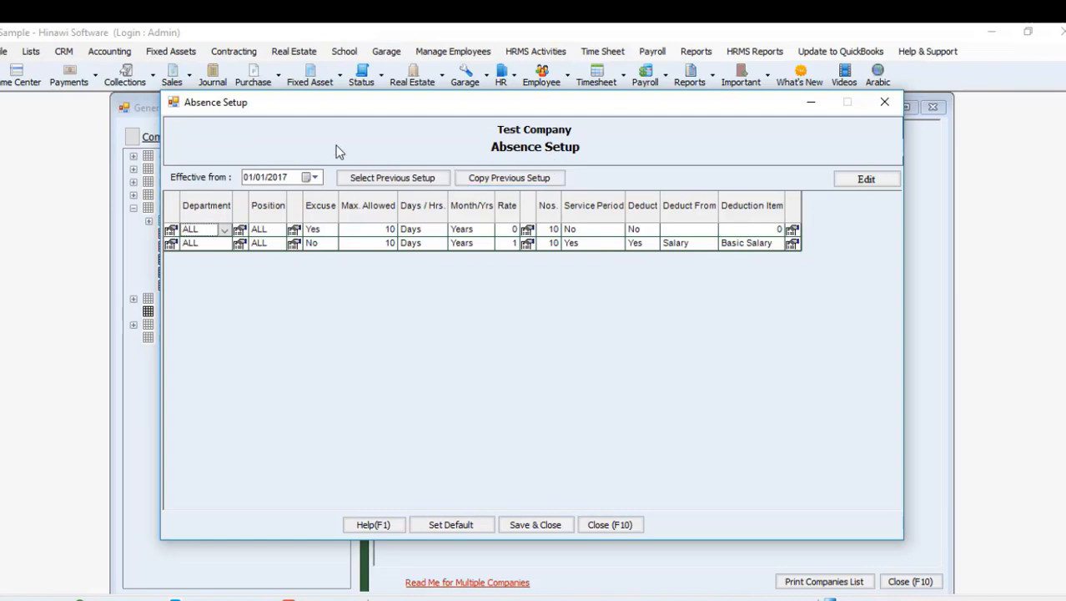
- Check the department choices and the row insert and delete options of the first absence rule
left_click(225, 232)
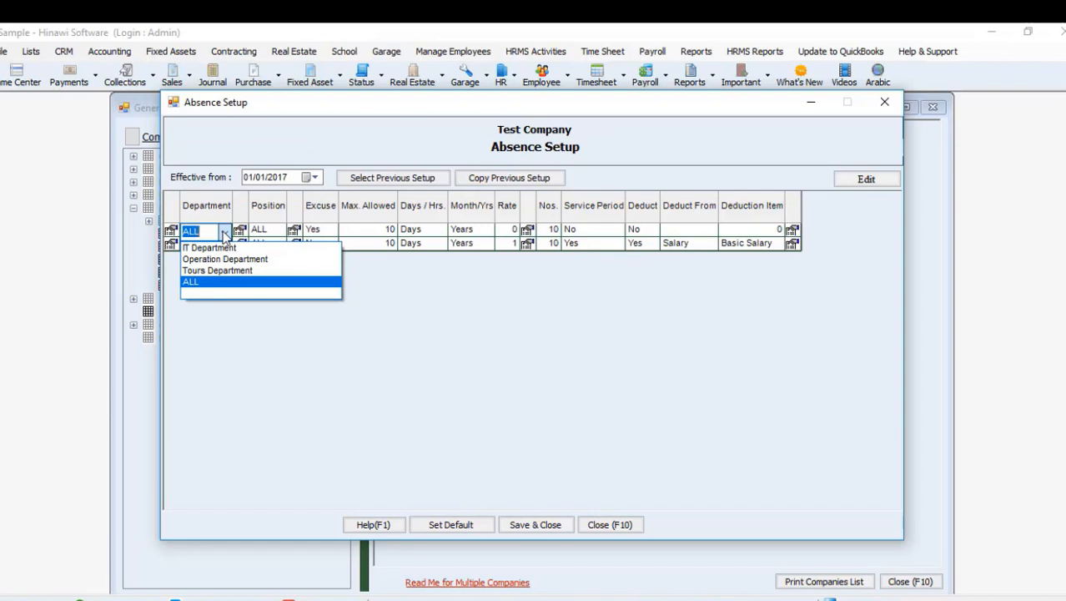
left_click(201, 285)
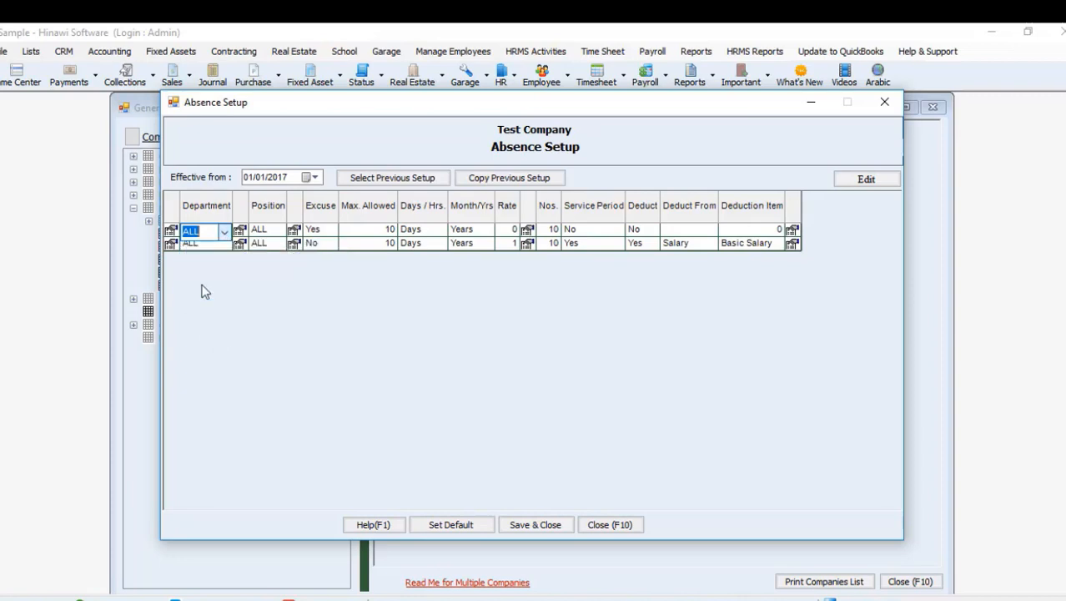
right_click(172, 233)
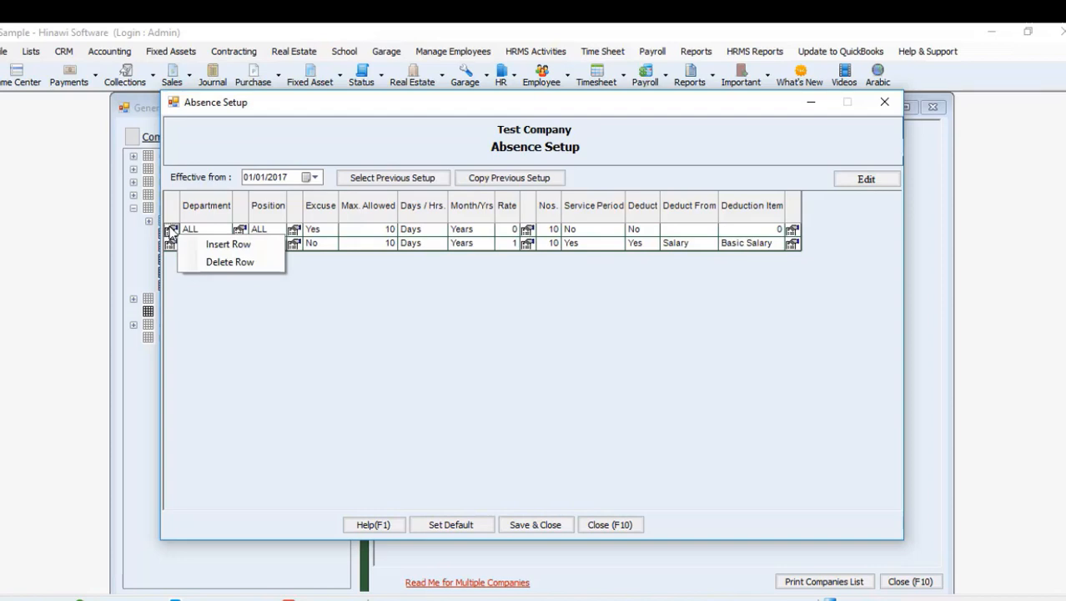
left_click(225, 325)
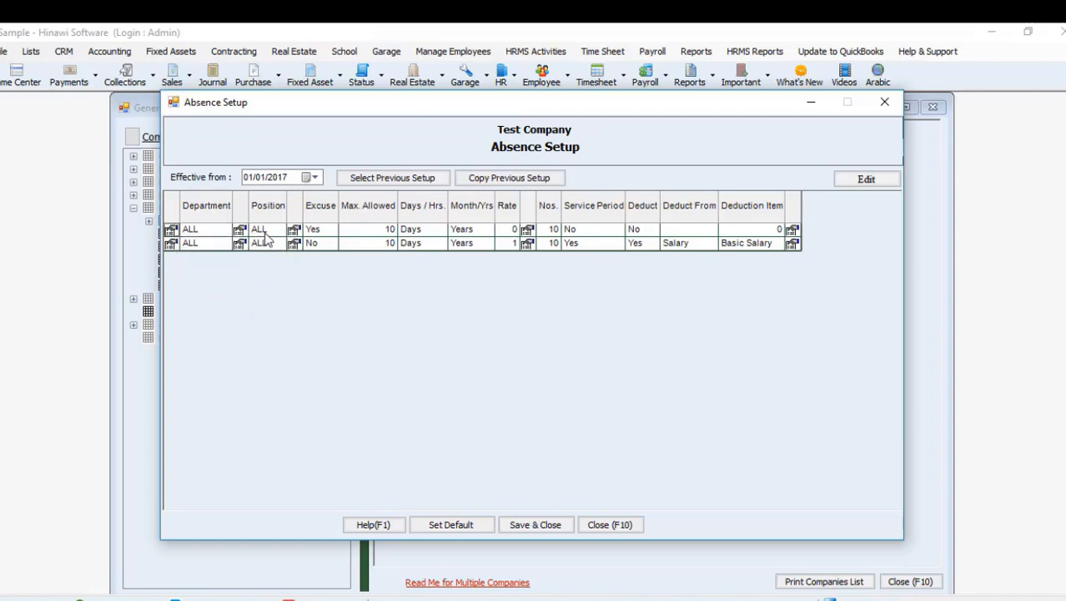
- Check the position and excuse choices available for the first absence rule
left_click(266, 230)
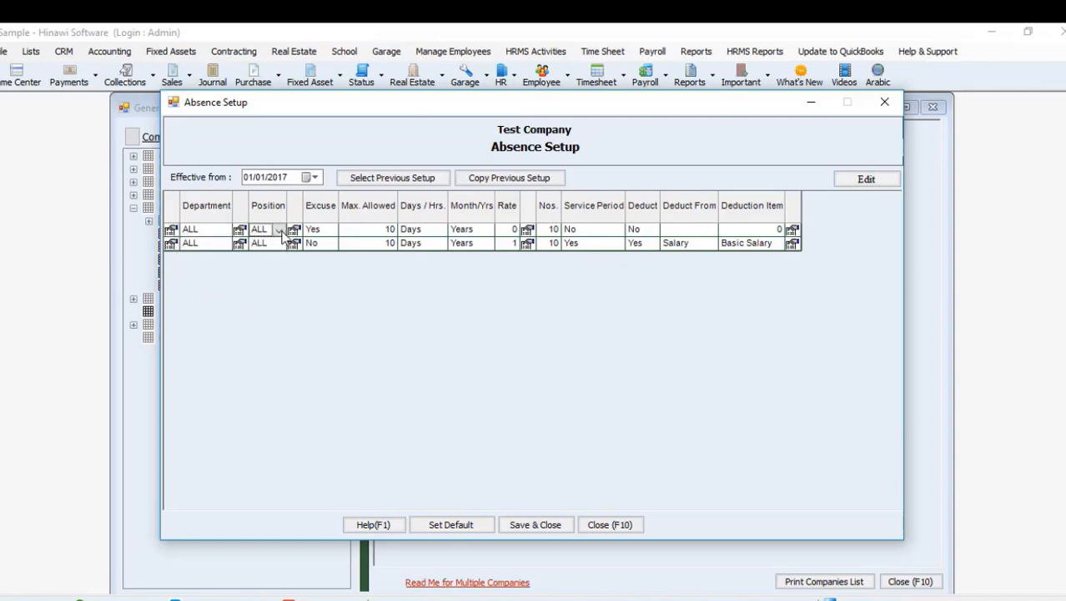
left_click(280, 231)
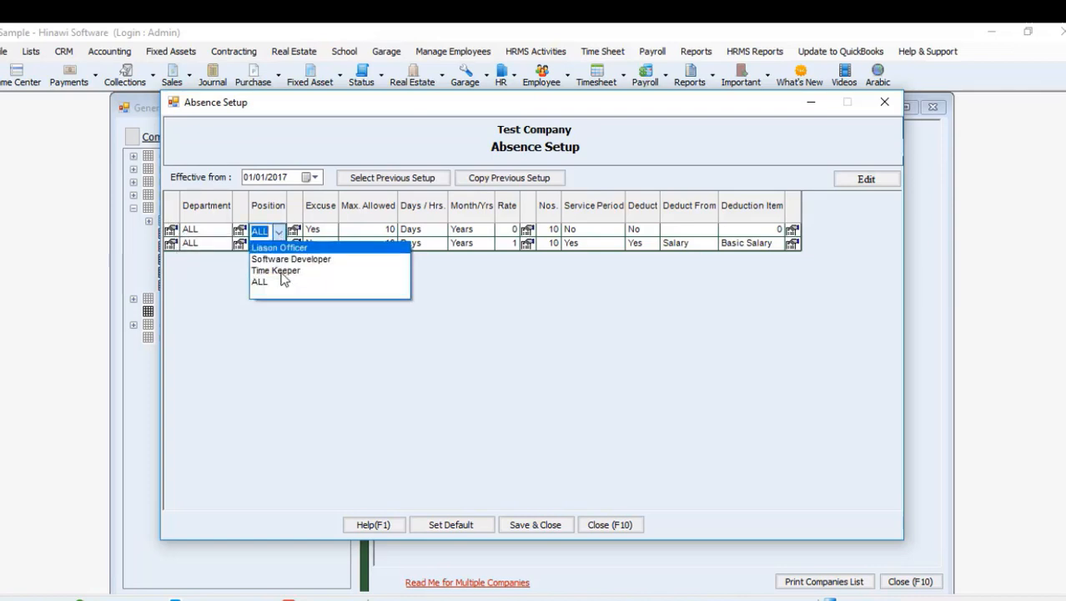
left_click(301, 331)
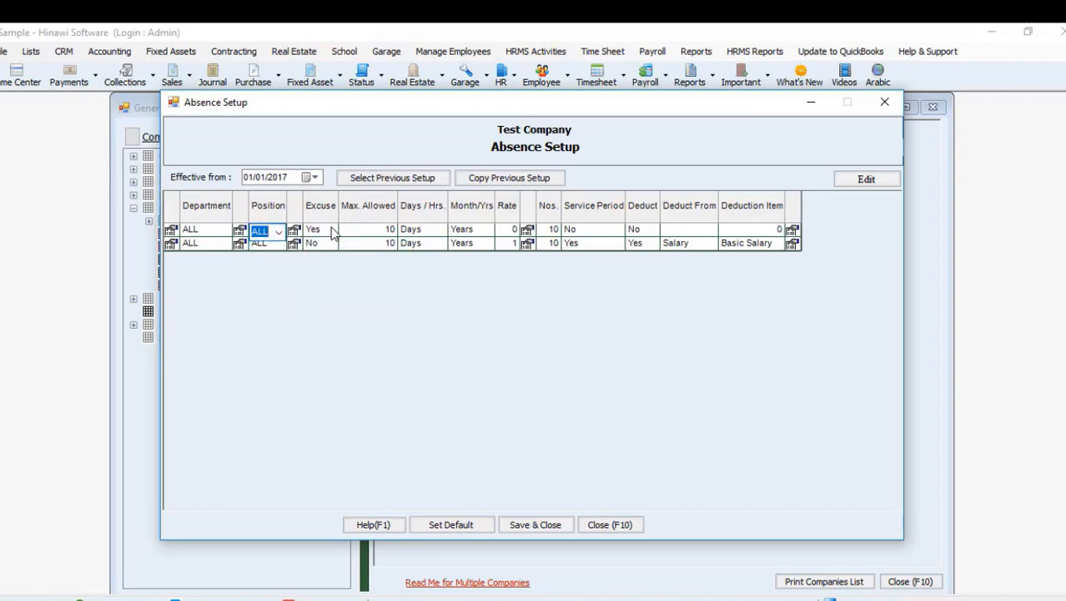
left_click(332, 230)
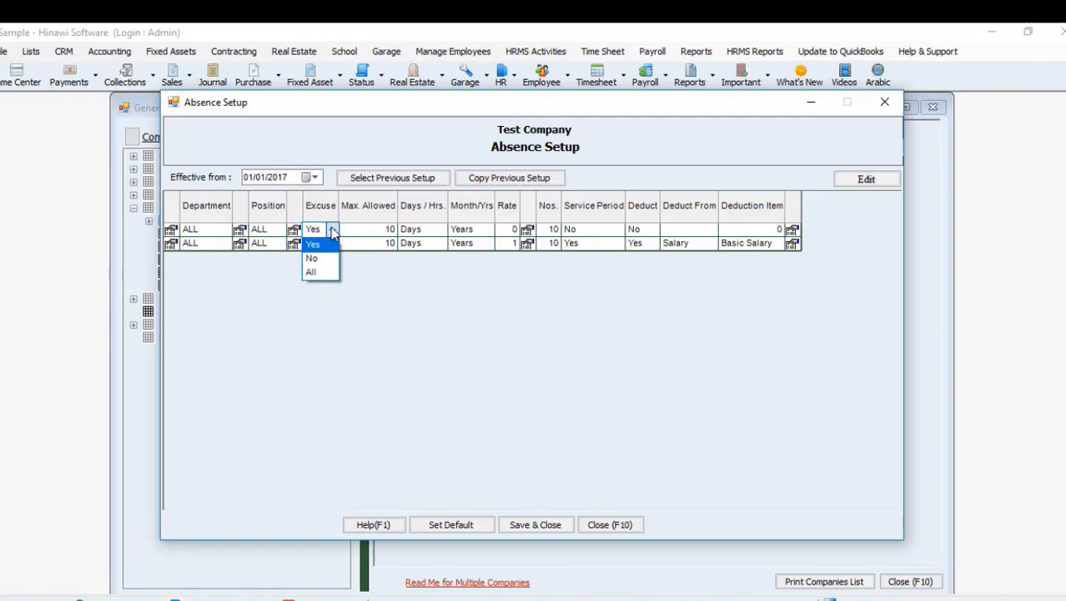
left_click(369, 281)
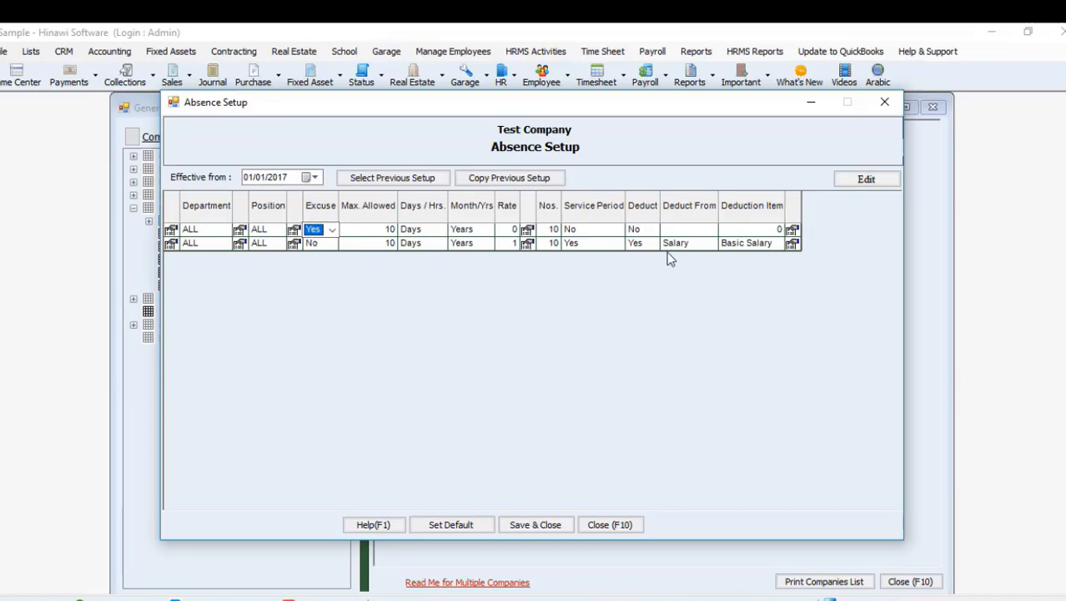
- Check the deduction item choices of the unexcused absence rule and the Deduct setting of the excused rule
left_click(724, 244)
left_click(776, 245)
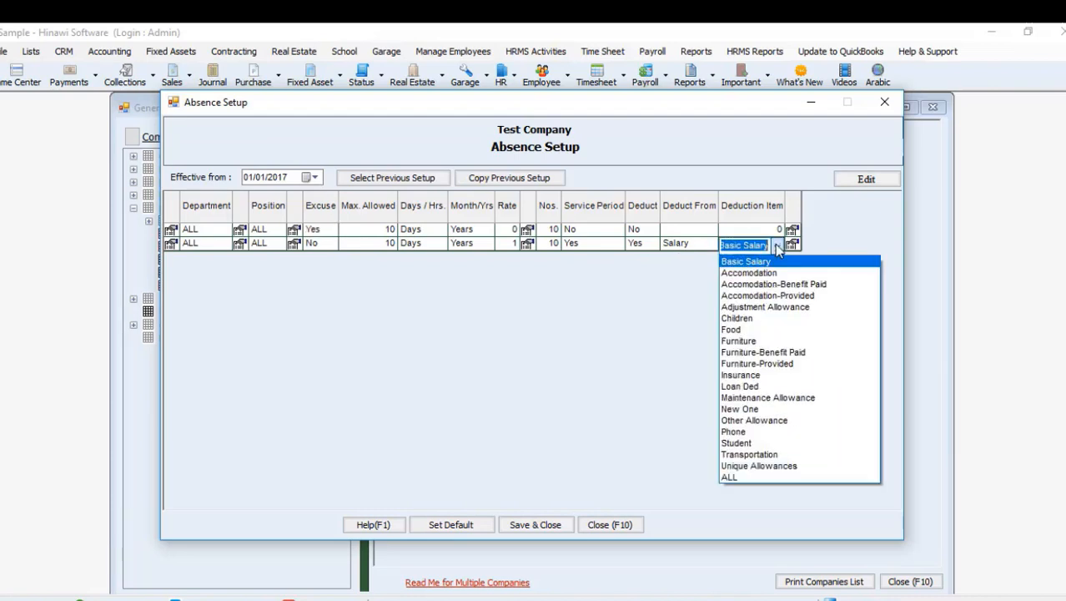
left_click(697, 300)
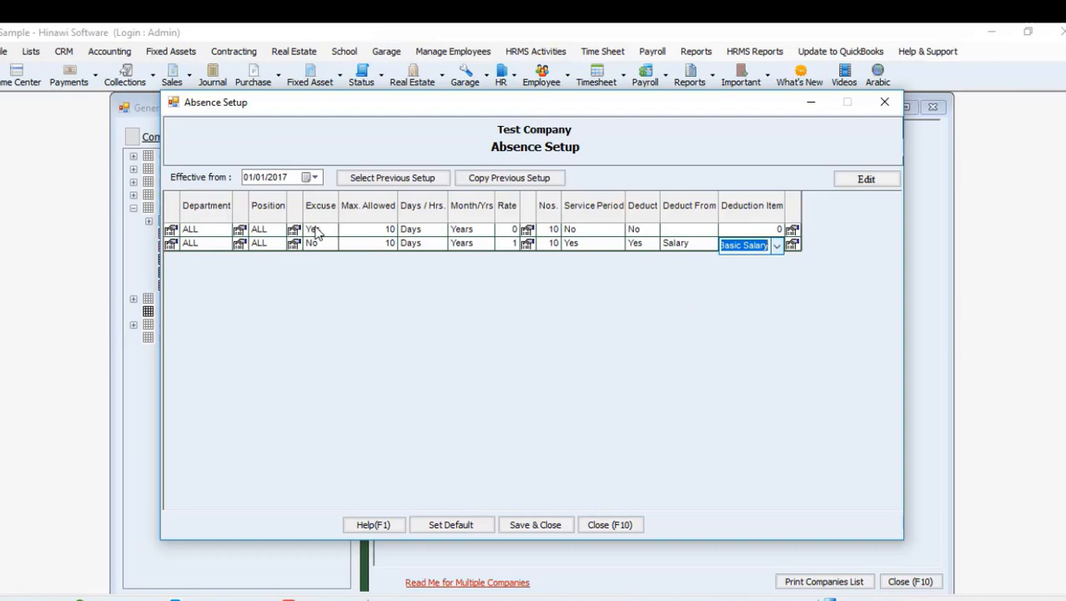
left_click(636, 230)
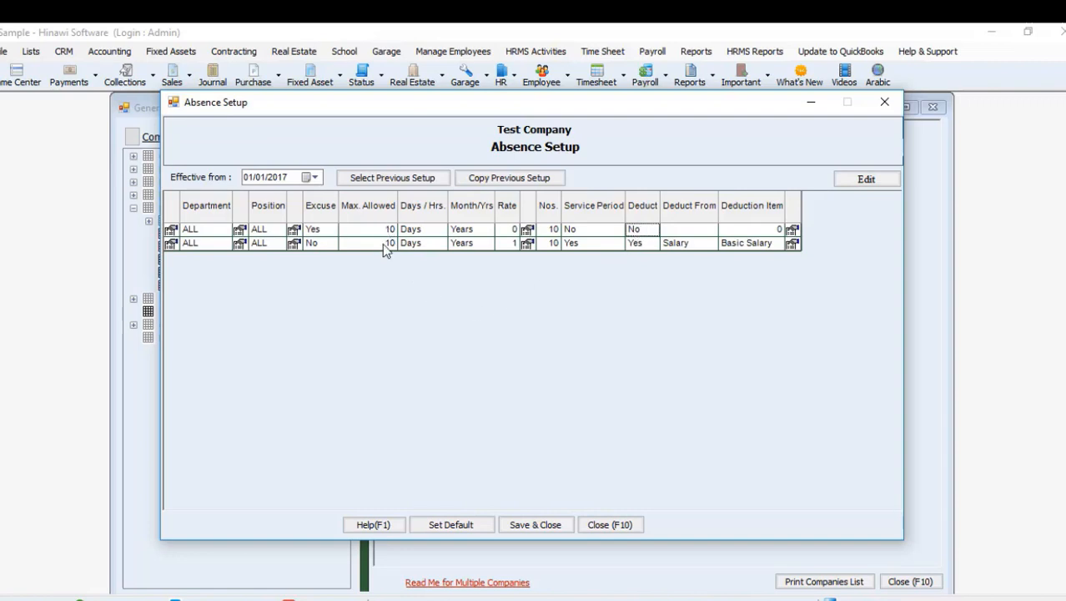
- Check the Days / Hrs. choices of the first absence rule, and close the absence setup without changes
left_click(425, 233)
left_click(441, 231)
left_click(441, 231)
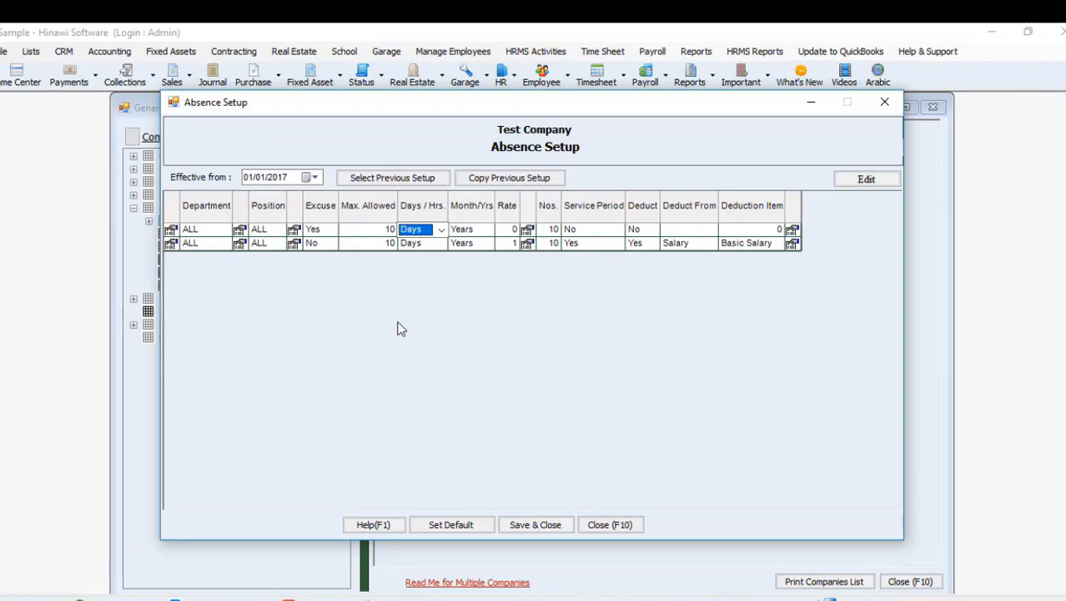
left_click(441, 230)
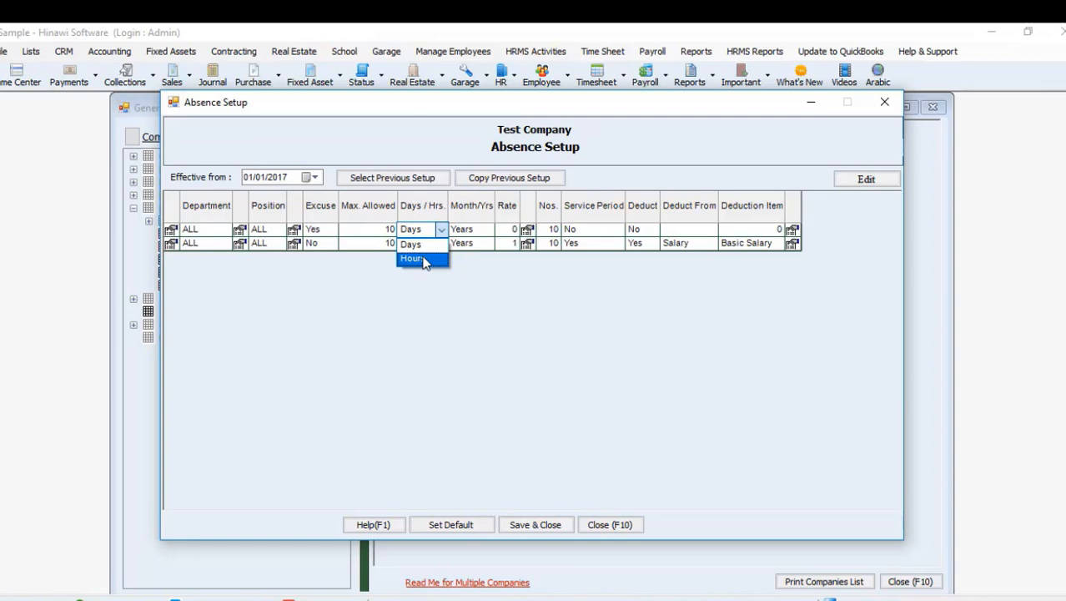
left_click(728, 258)
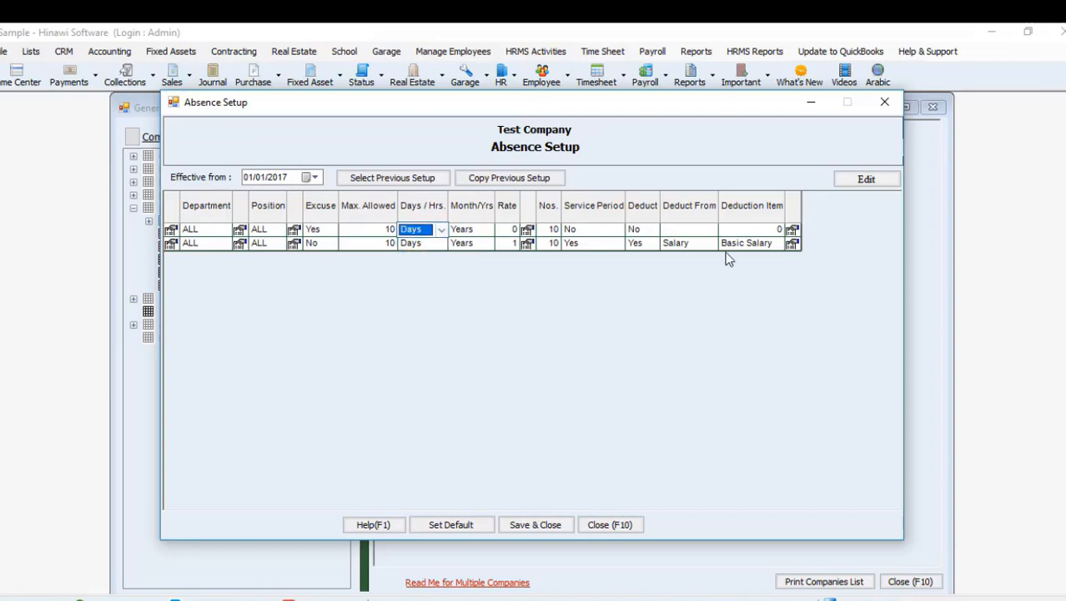
left_click(886, 103)
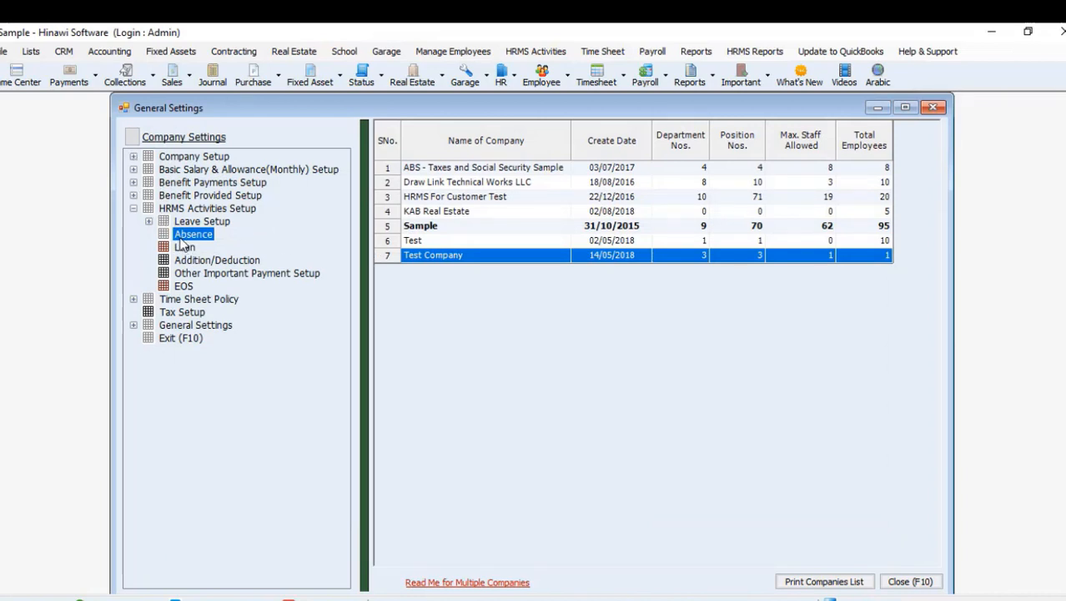
- Review the working hours per day in Test Company's payroll policy, and close the payroll and general settings
left_click(133, 156)
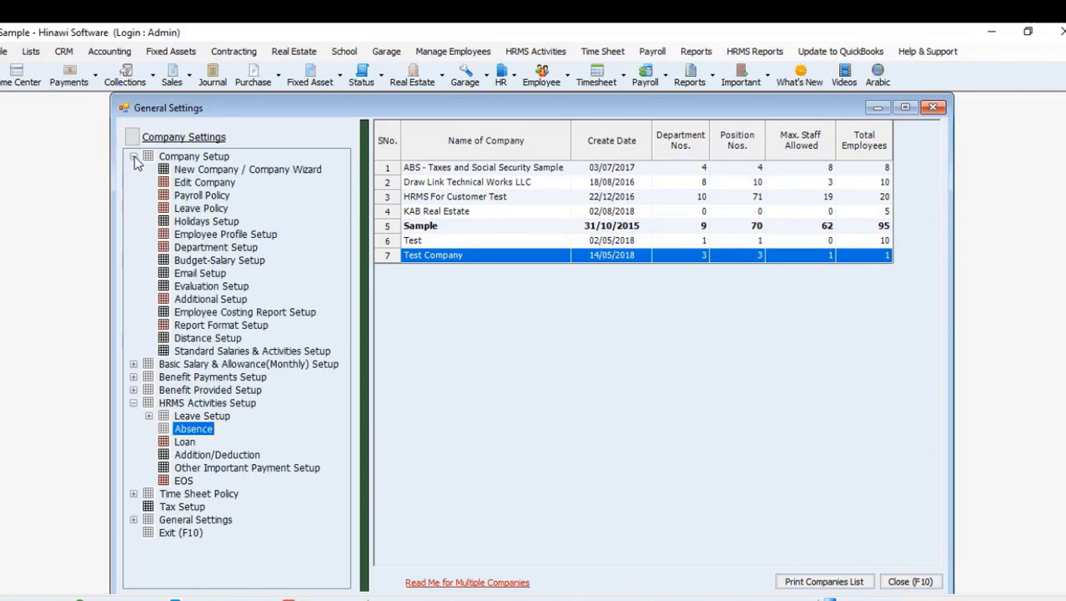
double_click(201, 195)
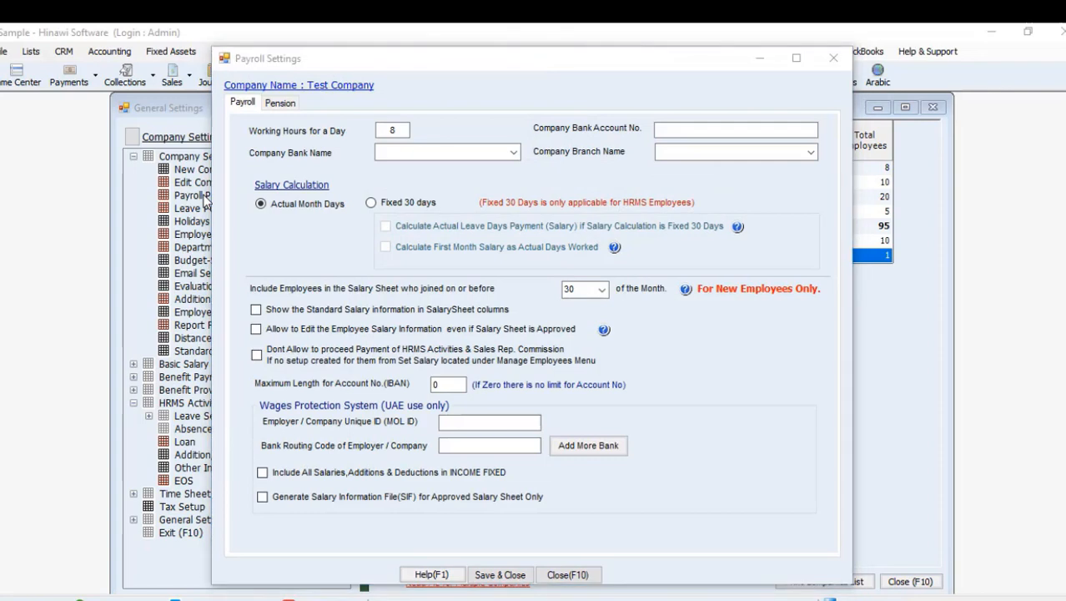
left_click_drag(332, 65, 382, 68)
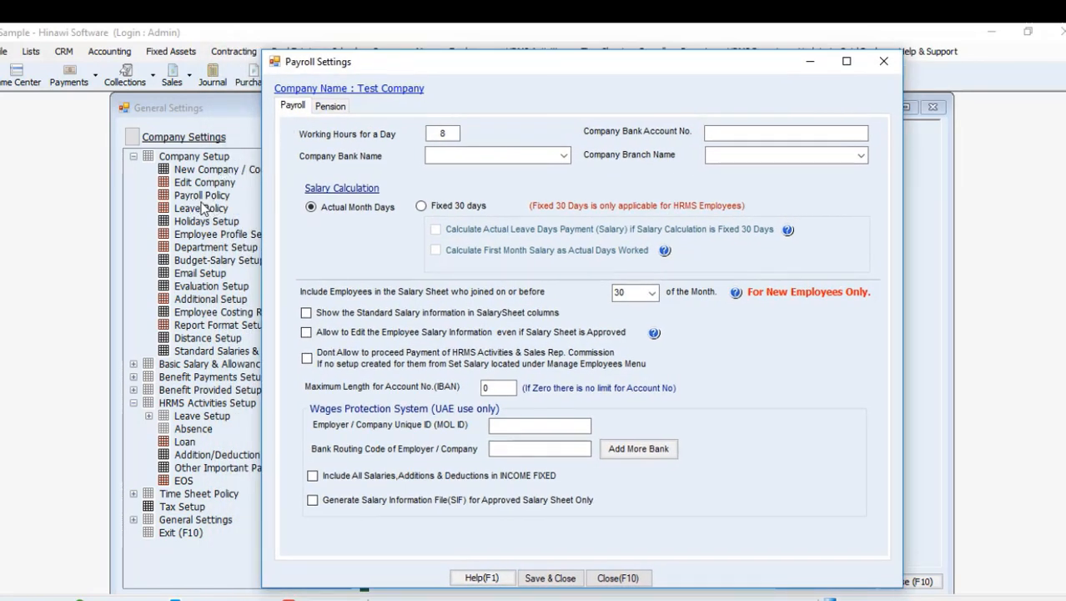
left_click(427, 134)
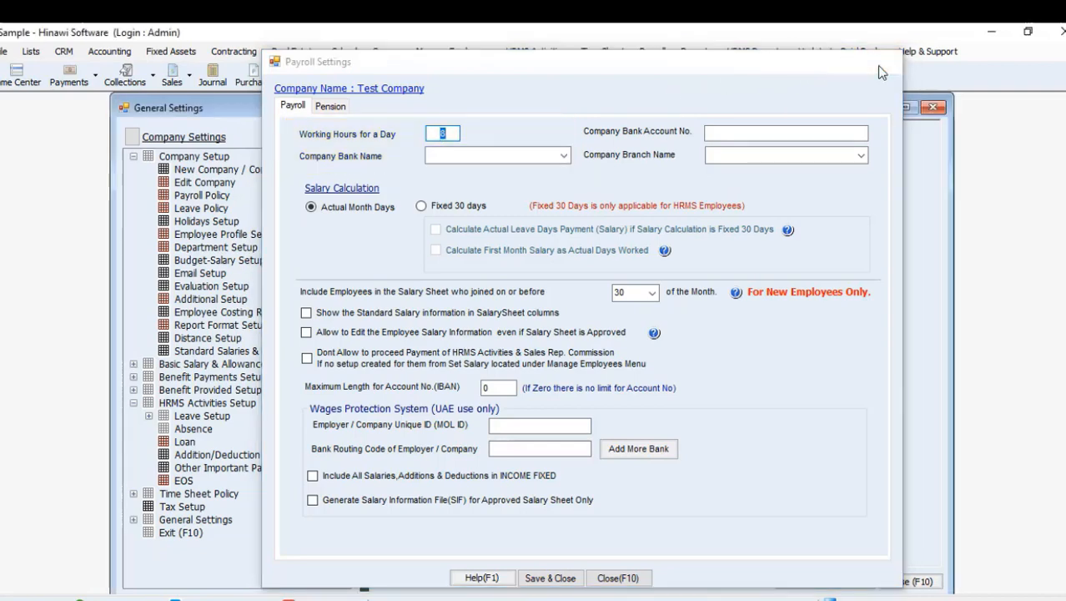
left_click(877, 63)
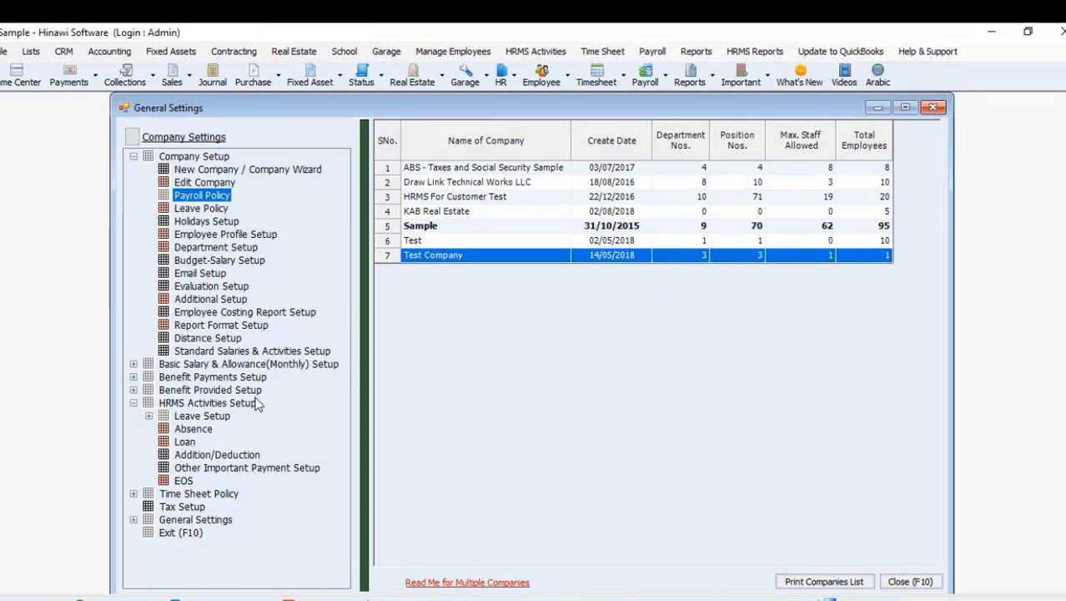
left_click(932, 108)
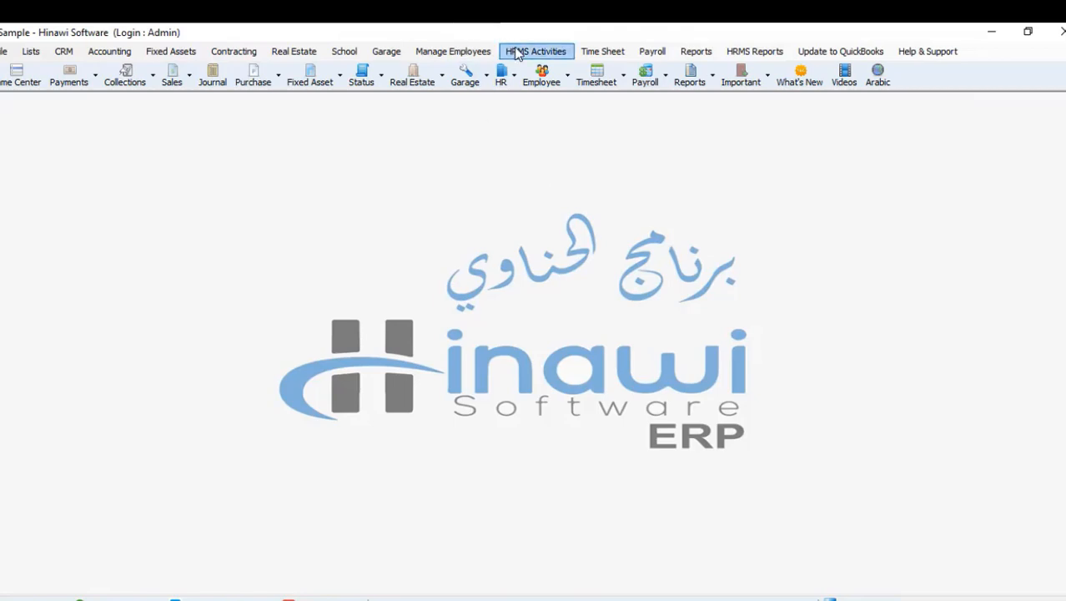
- Start a new absence entry for HR employees
left_click(518, 52)
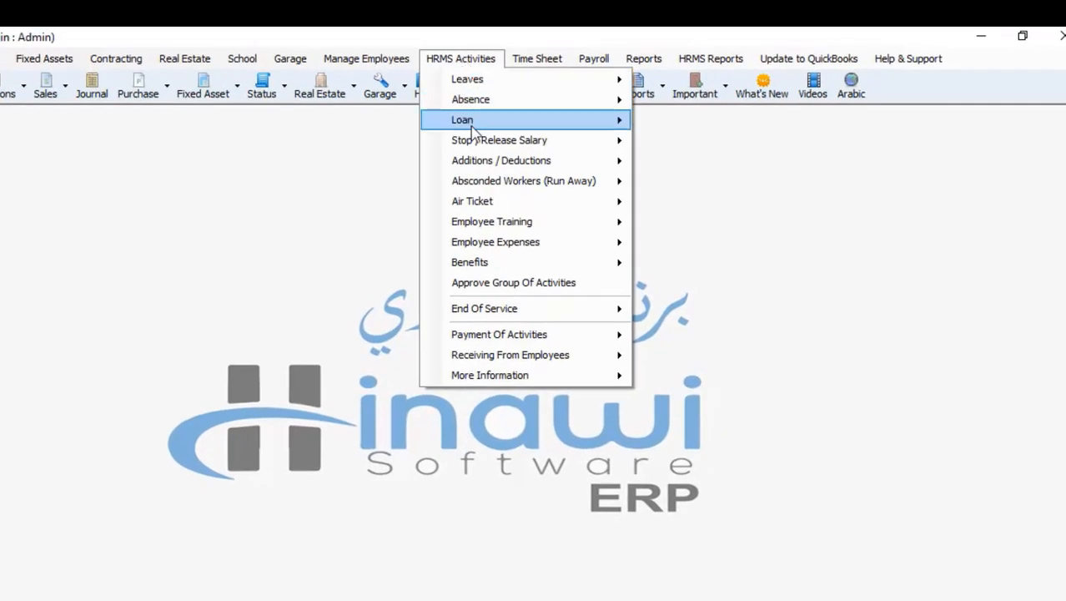
mouse_move(475, 107)
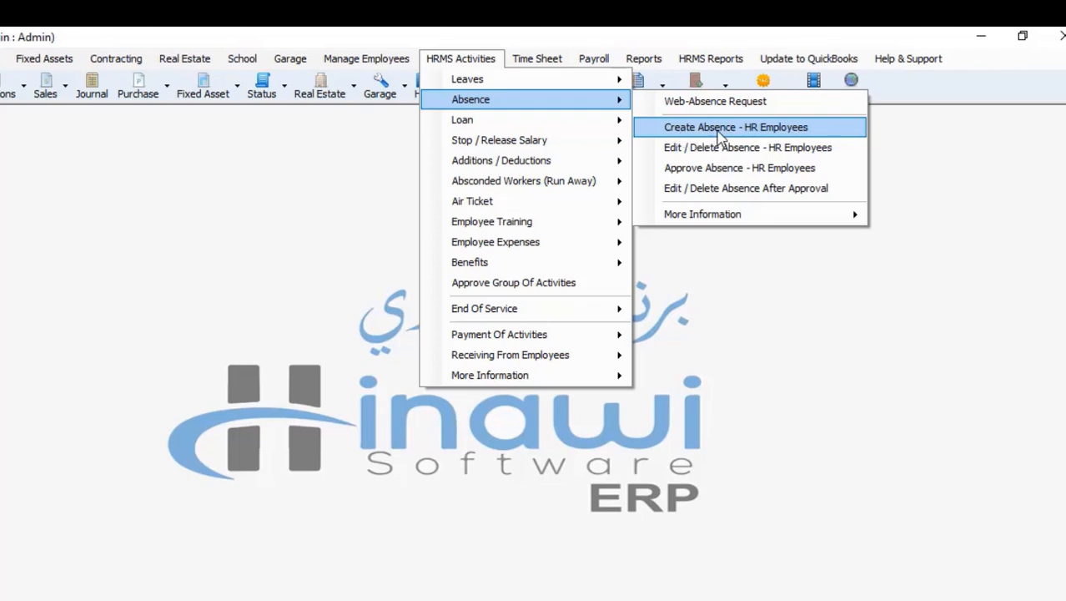
left_click(700, 132)
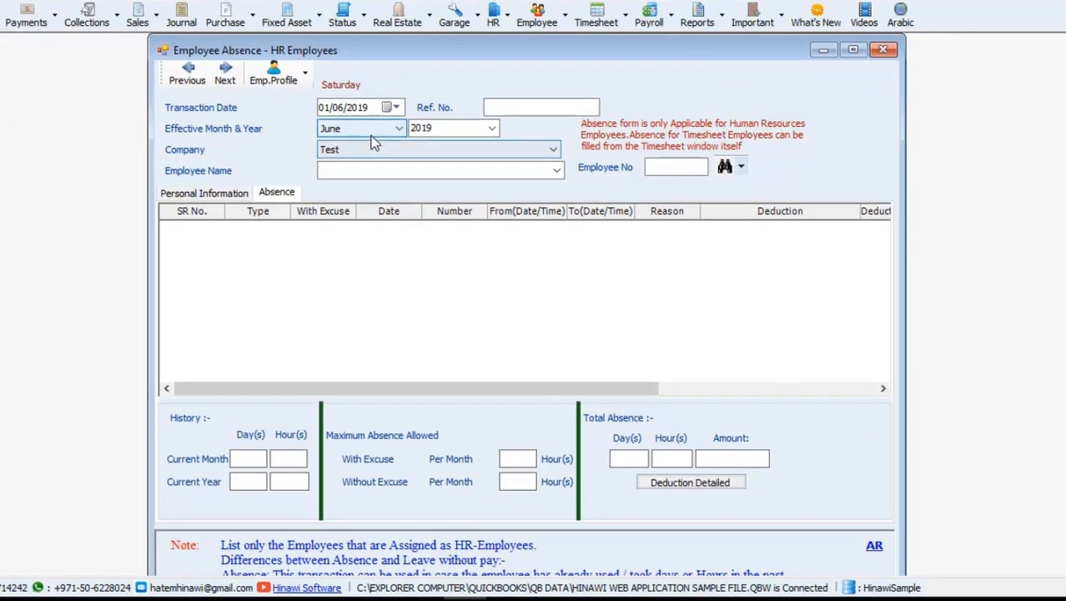
- Set the absence form's company to Test Company and select that company's employee
left_click(374, 149)
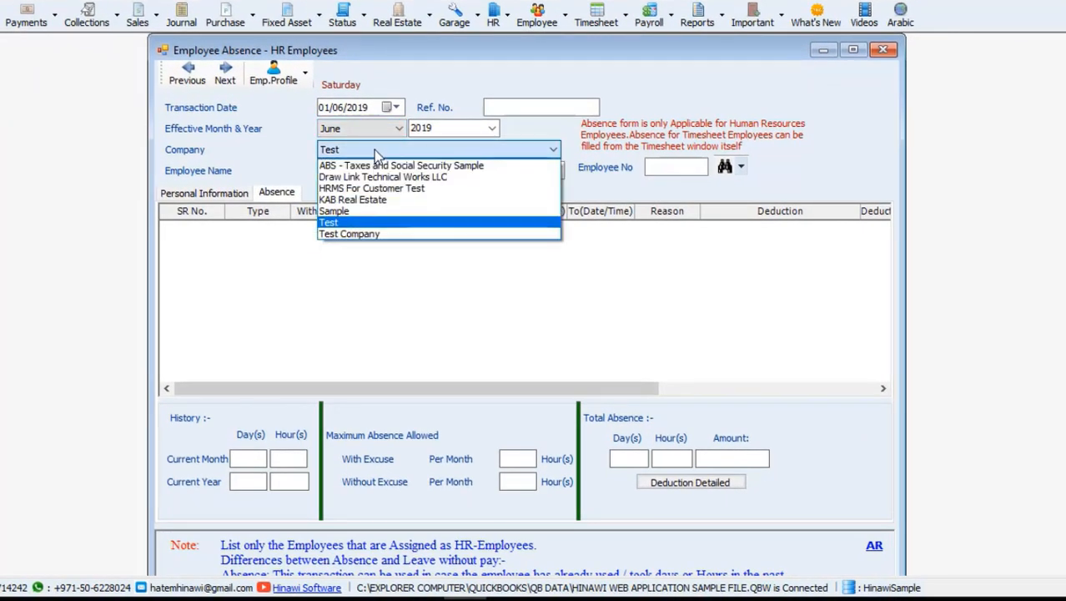
left_click(374, 149)
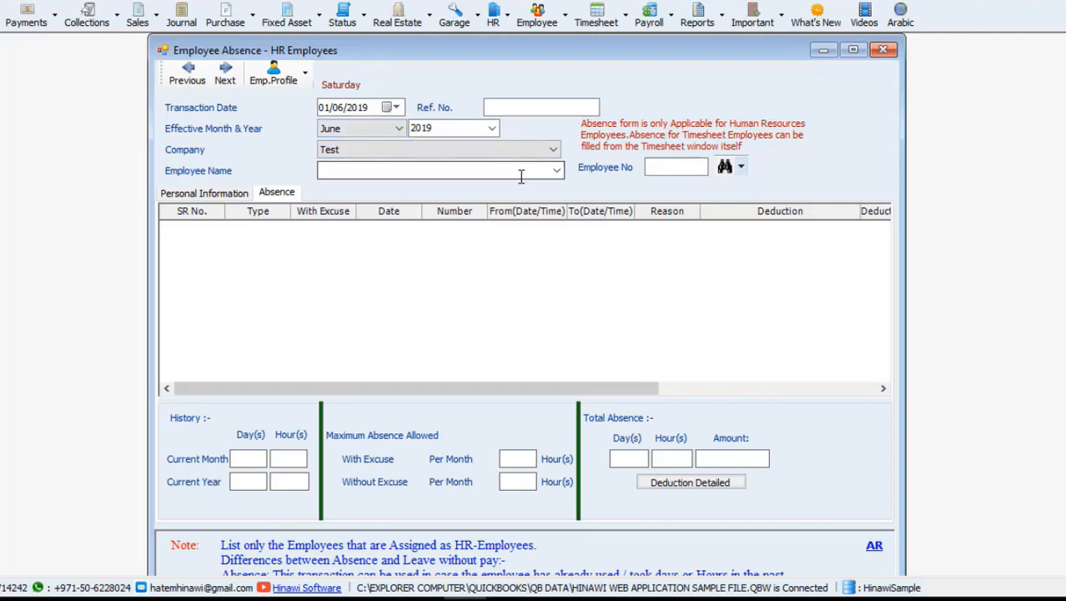
left_click(556, 174)
left_click(556, 172)
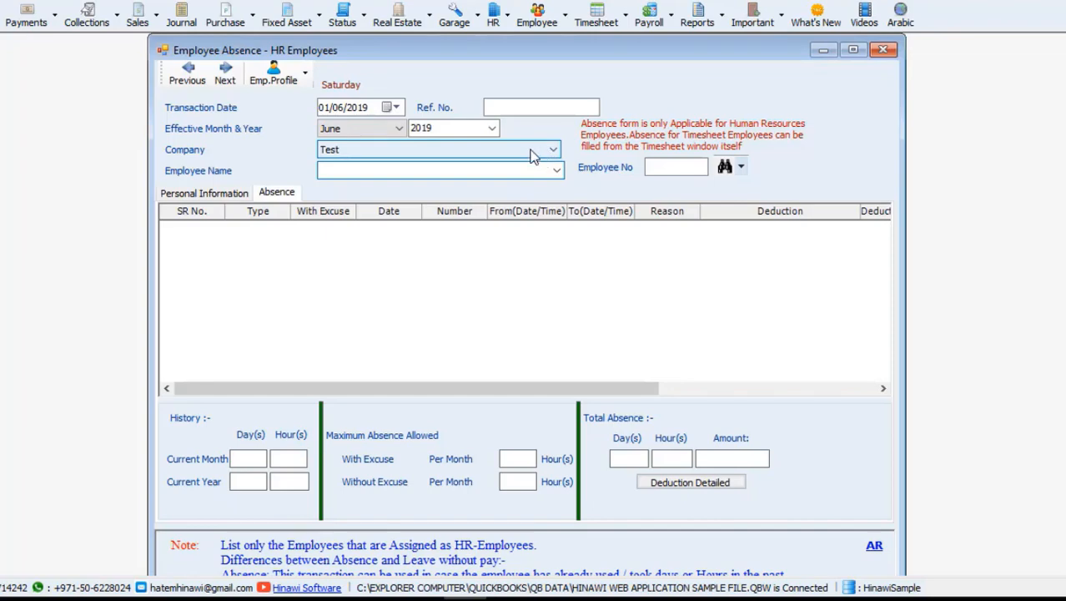
left_click(513, 154)
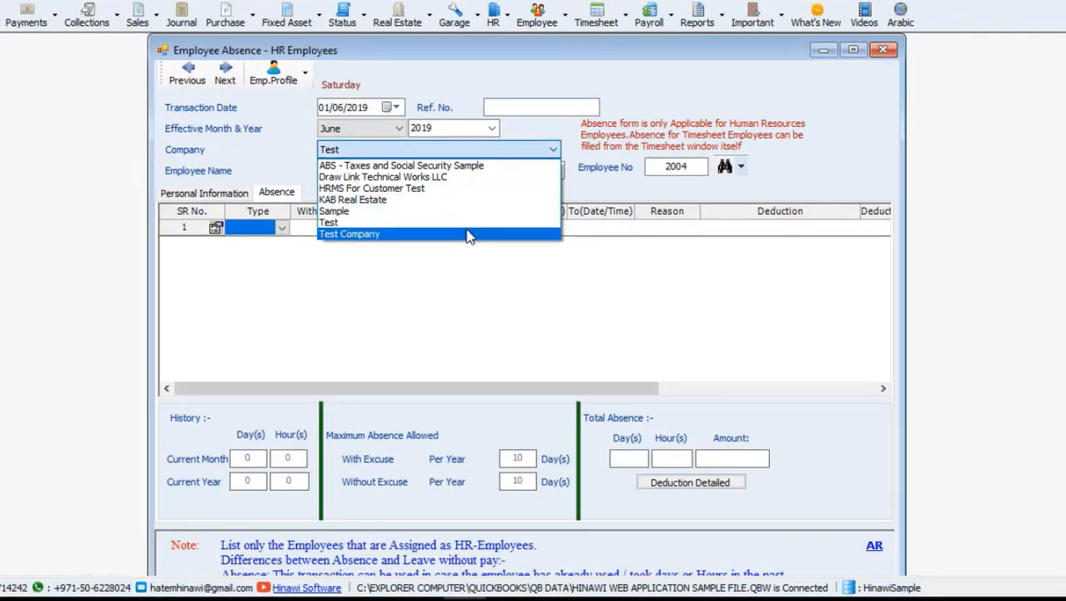
left_click(467, 234)
left_click(556, 173)
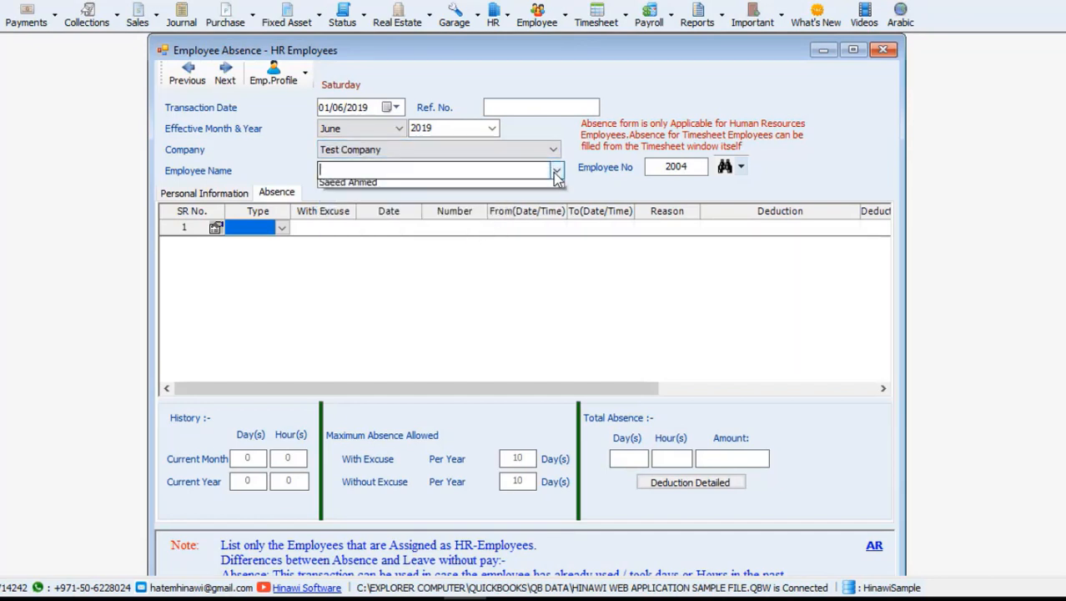
left_click(526, 187)
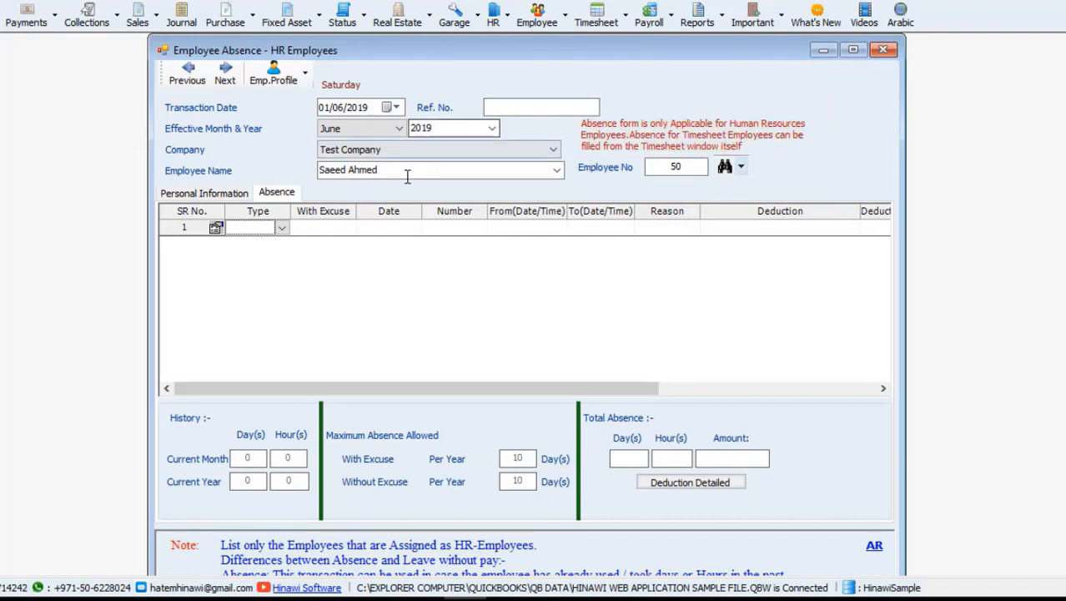
- Set the first absence line's type to Days and With Excuse to No
left_click(282, 229)
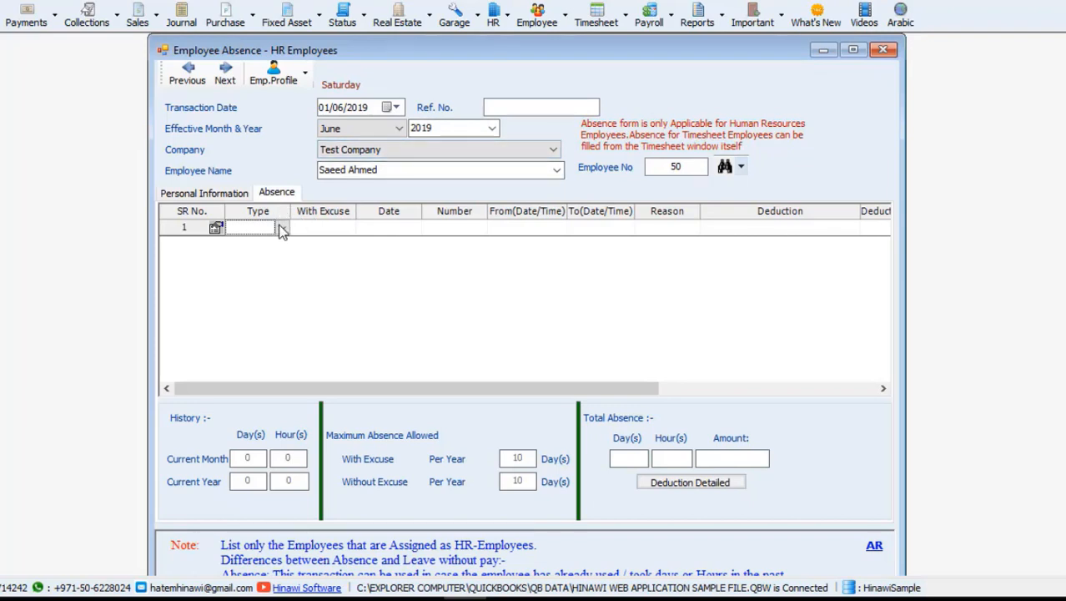
left_click(282, 229)
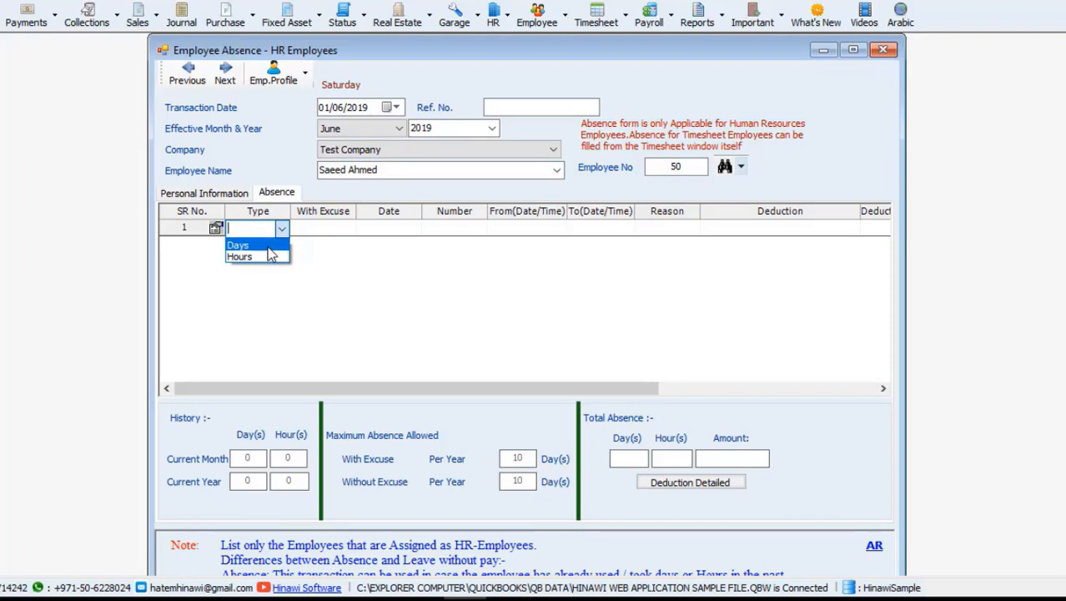
left_click(268, 246)
left_click(338, 230)
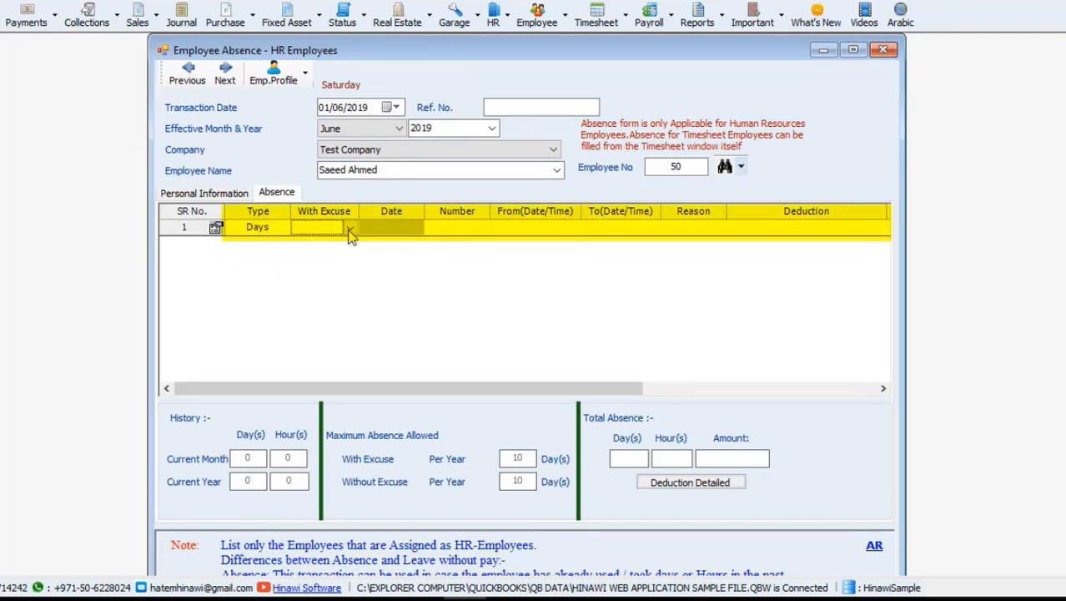
left_click(350, 234)
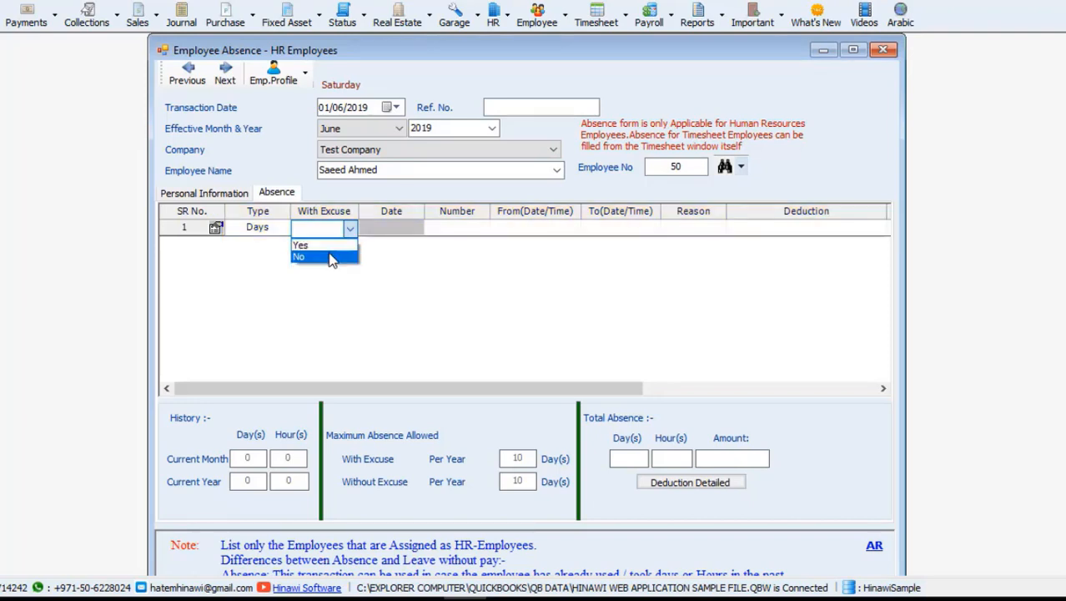
left_click(331, 259)
- Set the number of absence days on the first line to 1
left_click(461, 230)
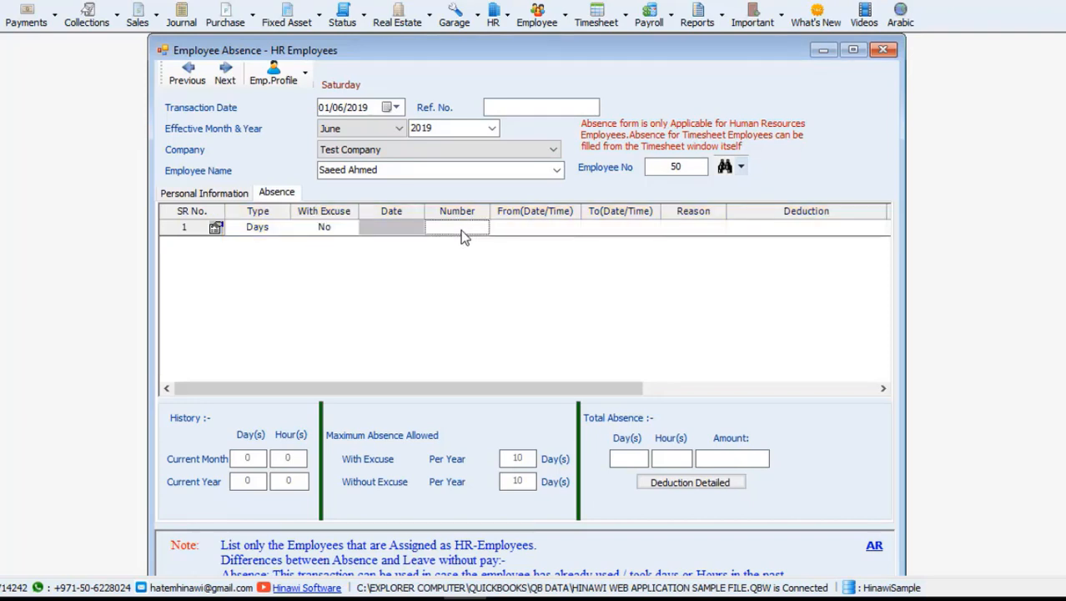
left_click(460, 228)
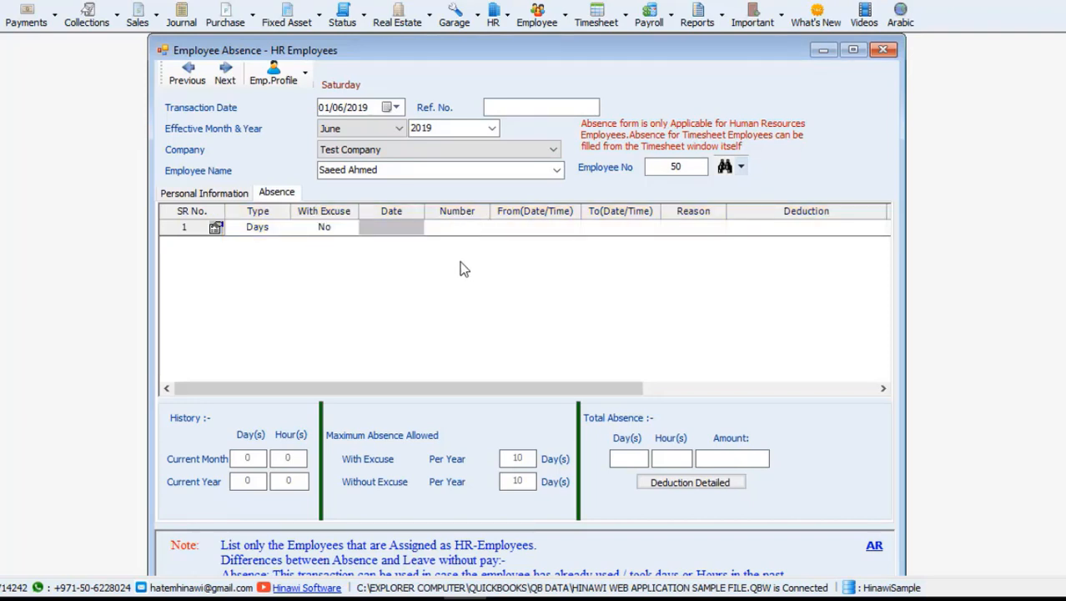
left_click(279, 227)
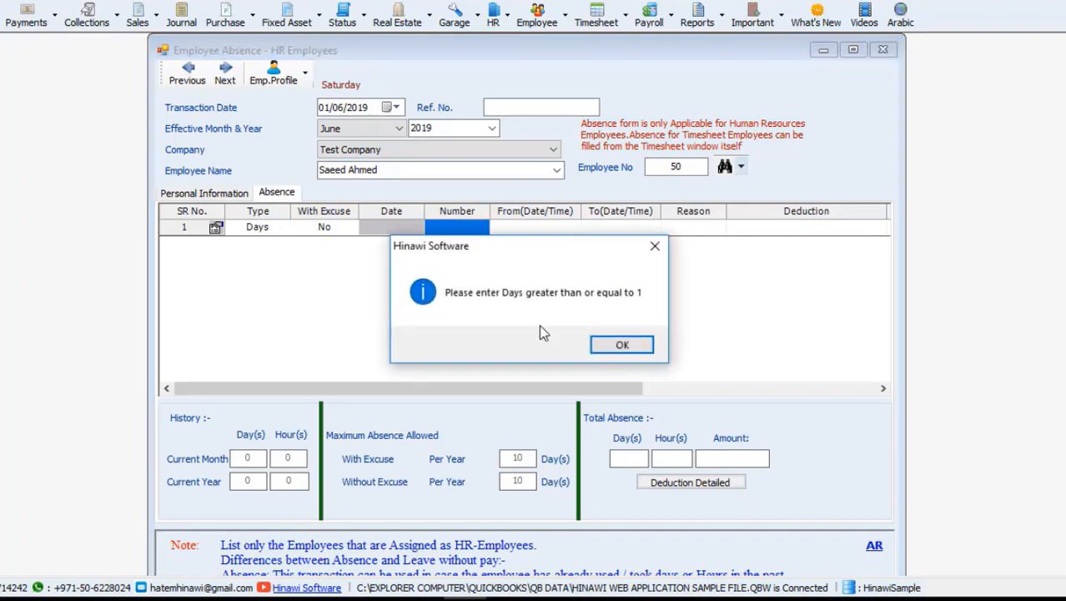
left_click(615, 344)
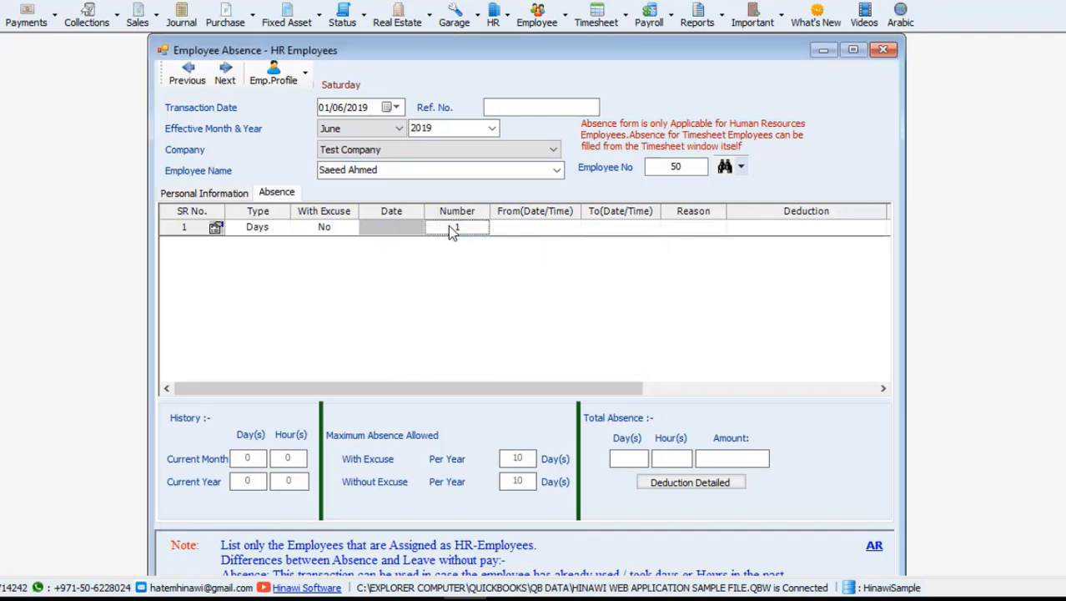
left_click(450, 227)
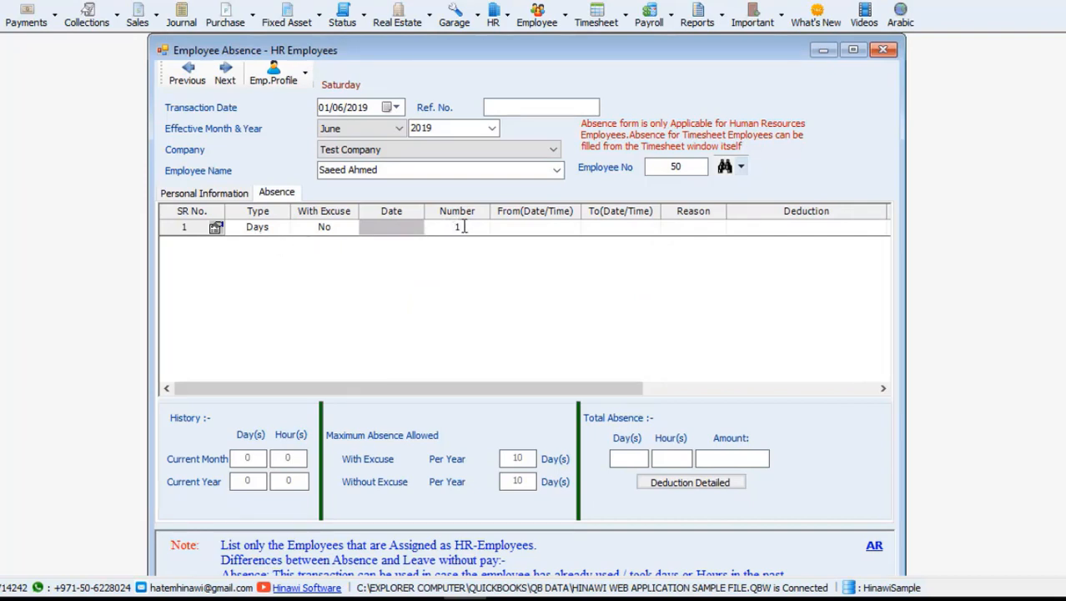
- Try to set the absence's From date to 01/06/2019
left_click(525, 232)
left_click(511, 231)
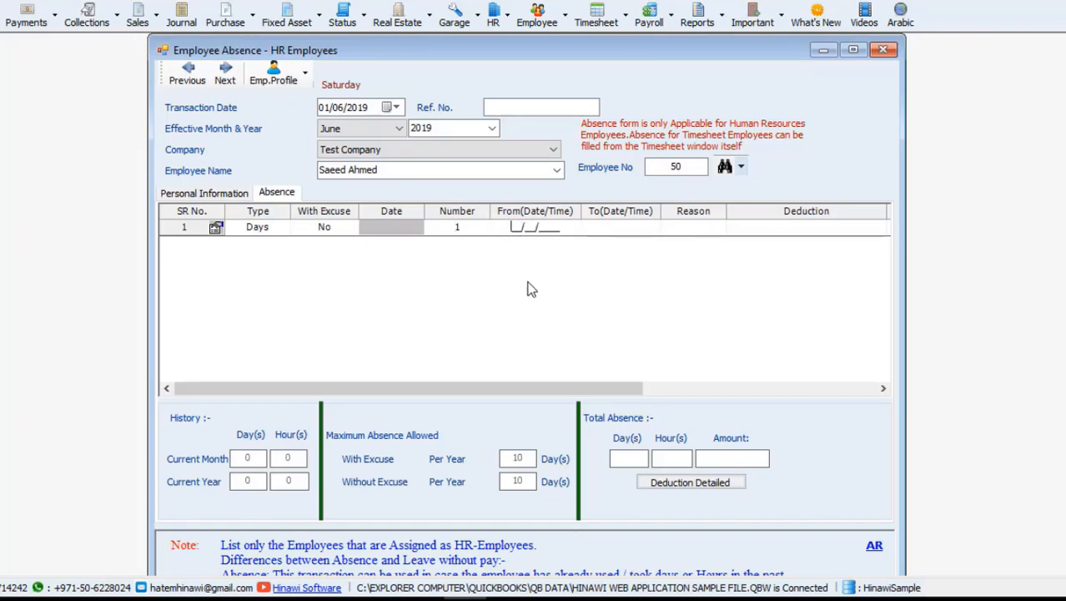
type("01/06/")
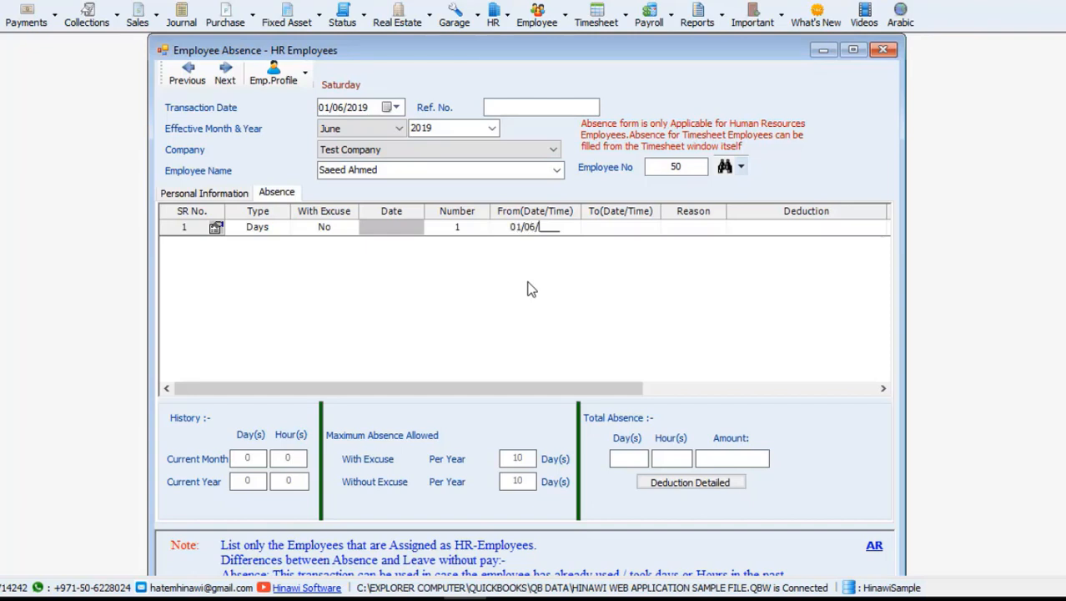
type("20")
type("9")
key("Return")
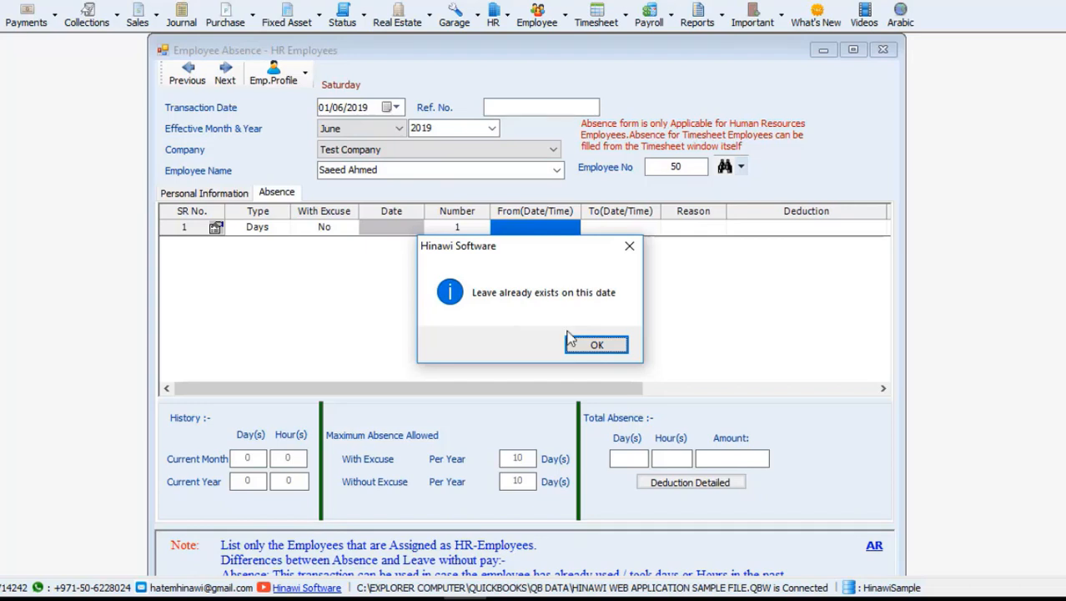
left_click(597, 344)
- Set the absence's From date to 26/05/2019
left_click(561, 233)
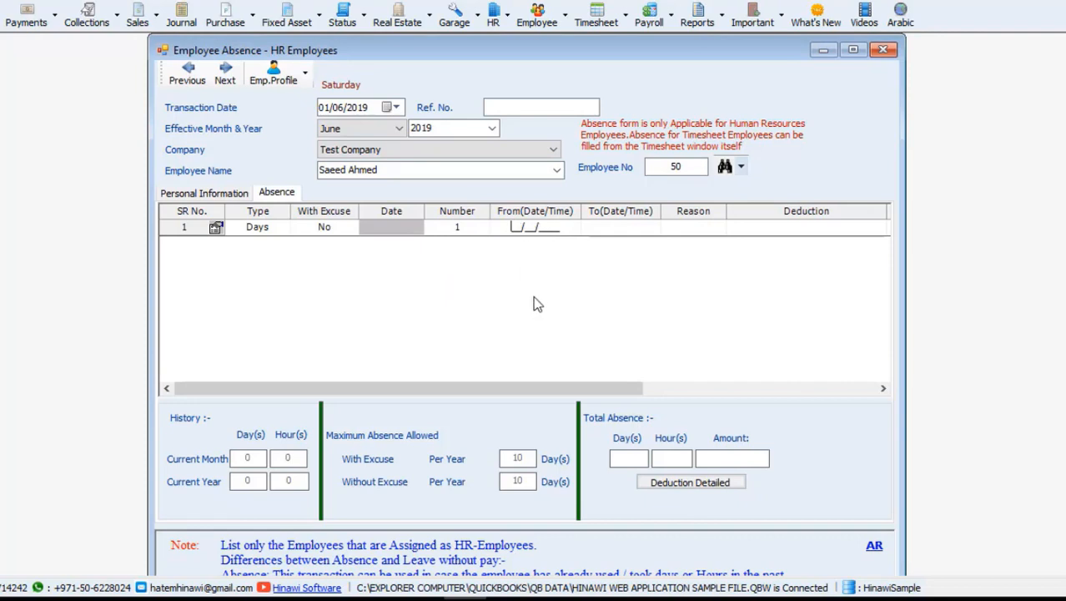
type("26/0")
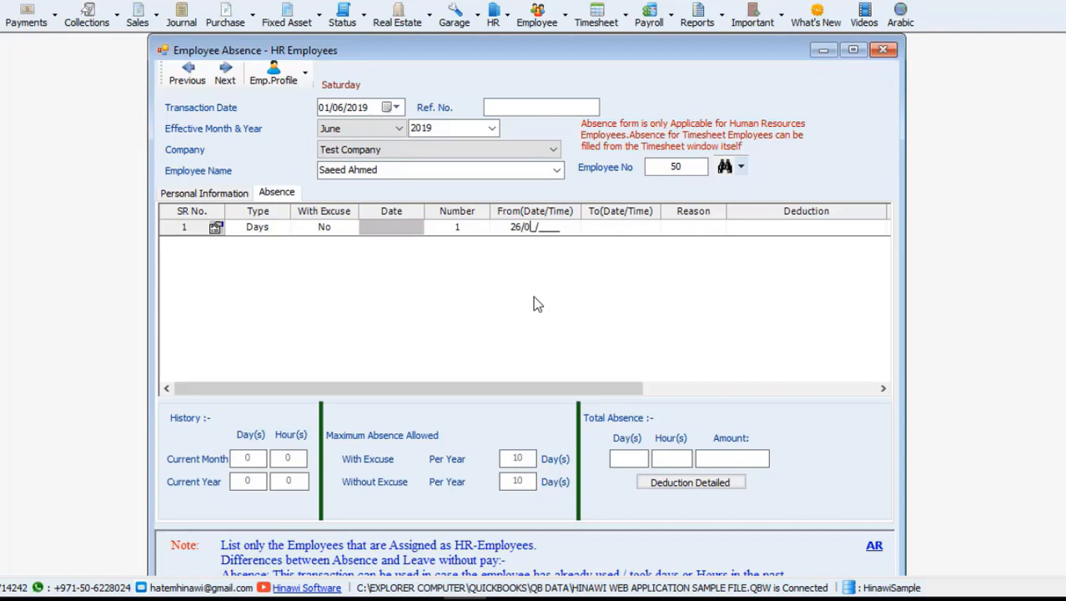
type("5/2019")
key("Return")
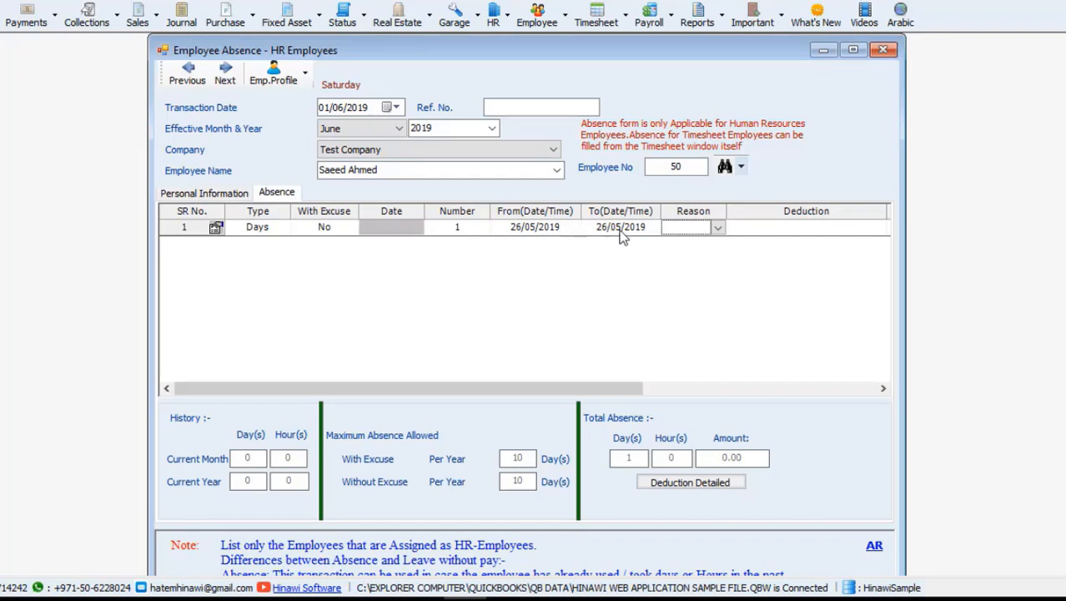
- Check the reason choices and the form for adding a new absence reason, and close the form without saving
left_click(718, 228)
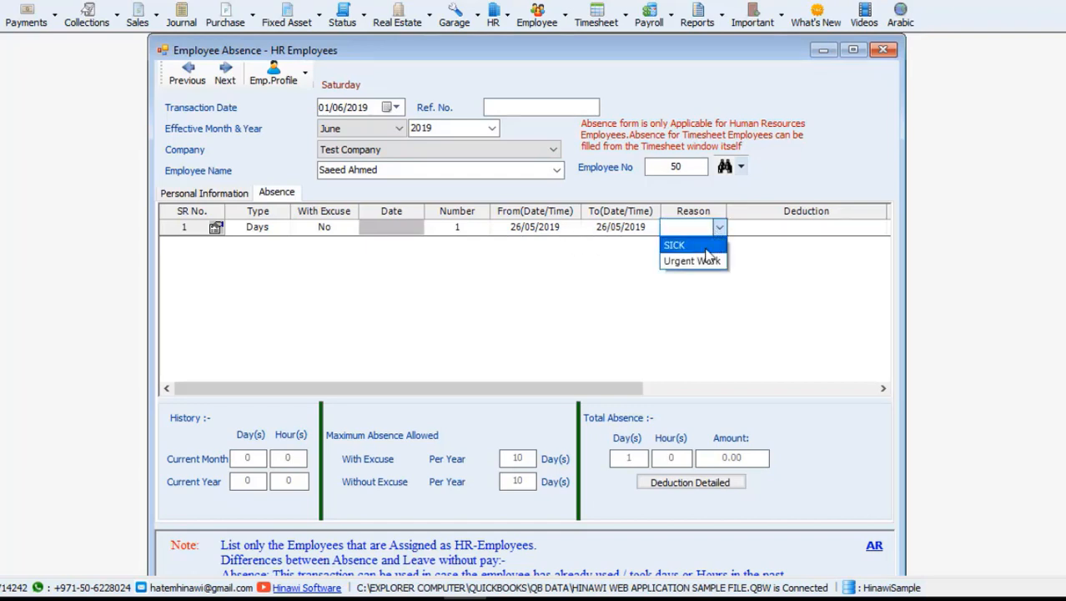
key("ctrl+n")
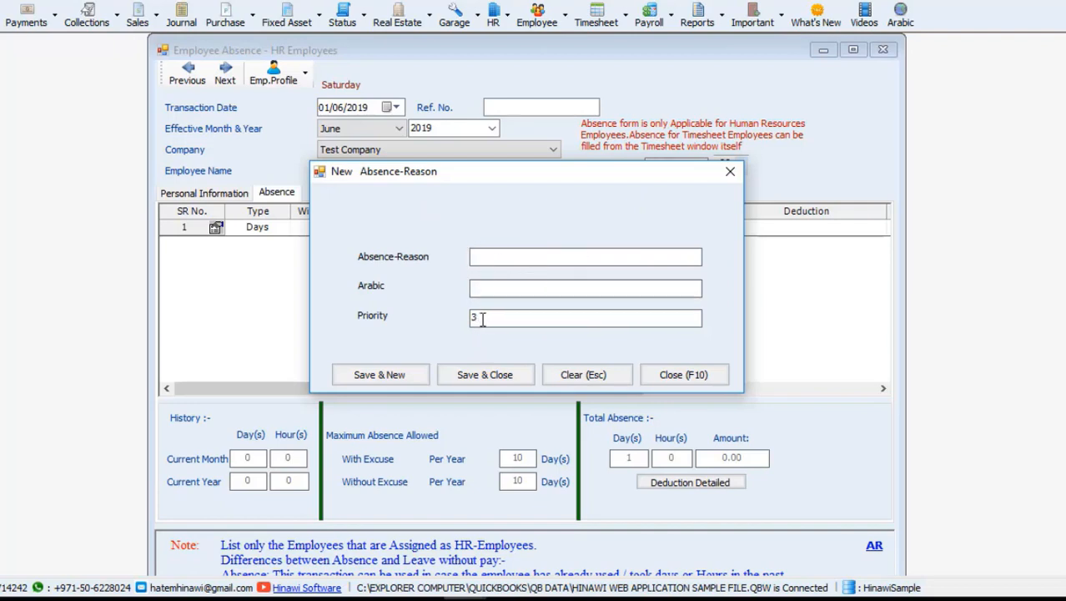
left_click(728, 172)
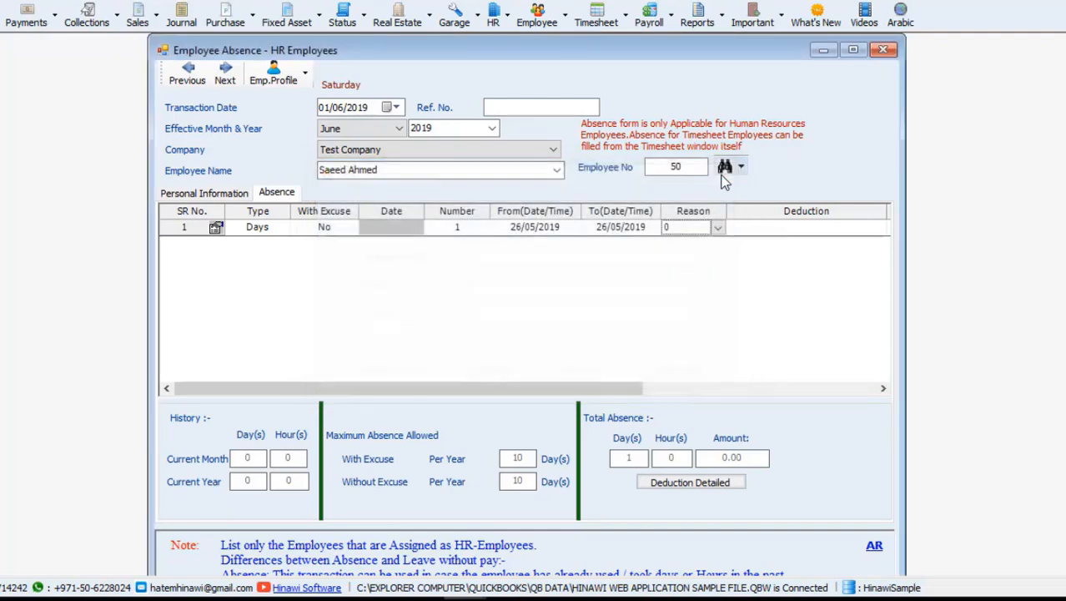
- Set the absence's reason to SICK and its deduction to Update Absence Days Ledger
left_click(717, 227)
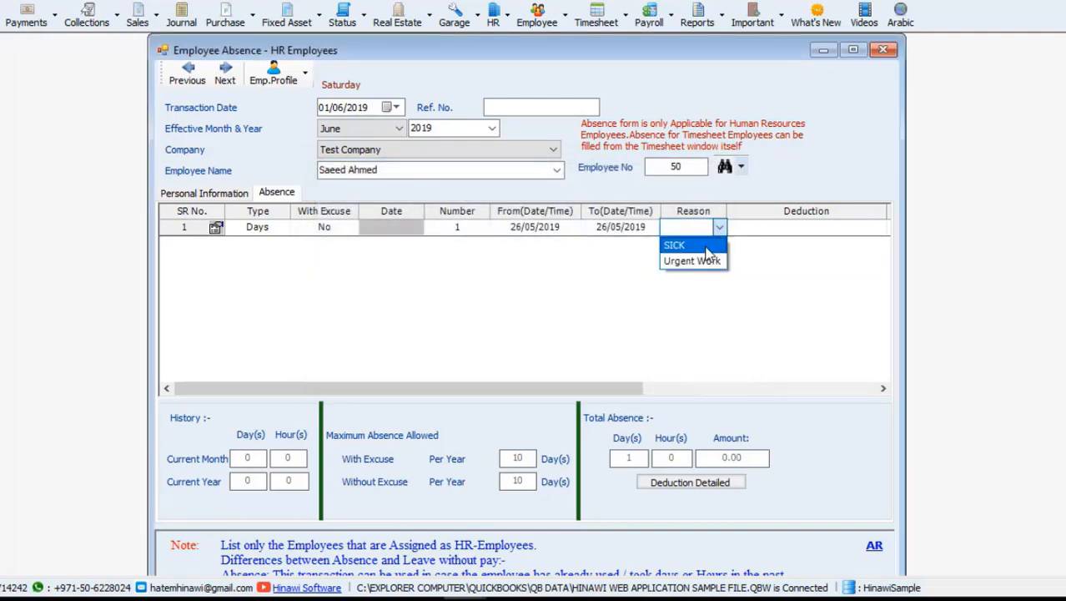
left_click(677, 245)
left_click(819, 233)
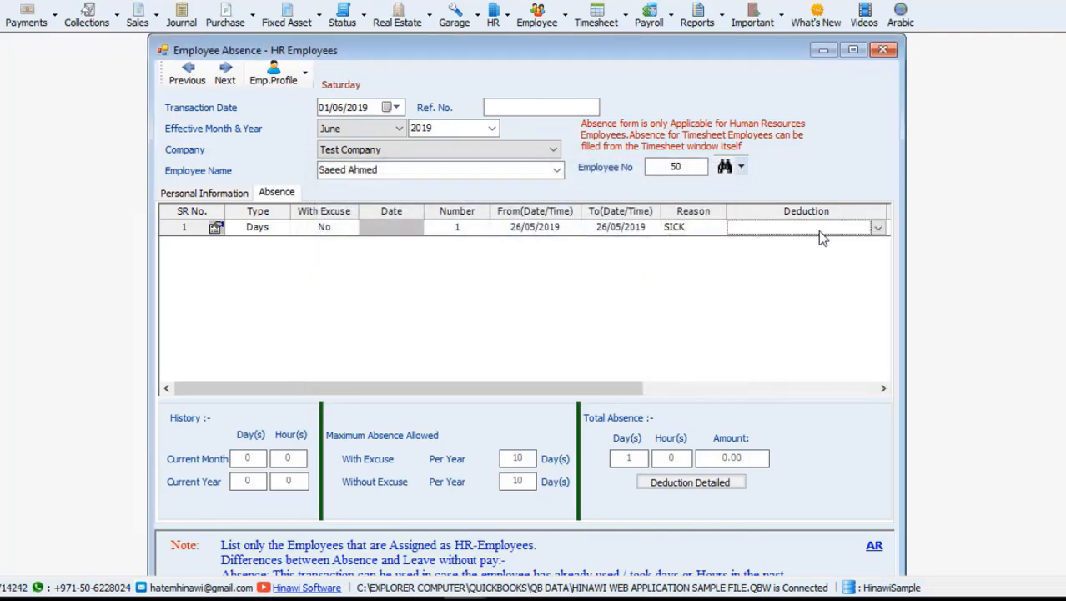
left_click(877, 229)
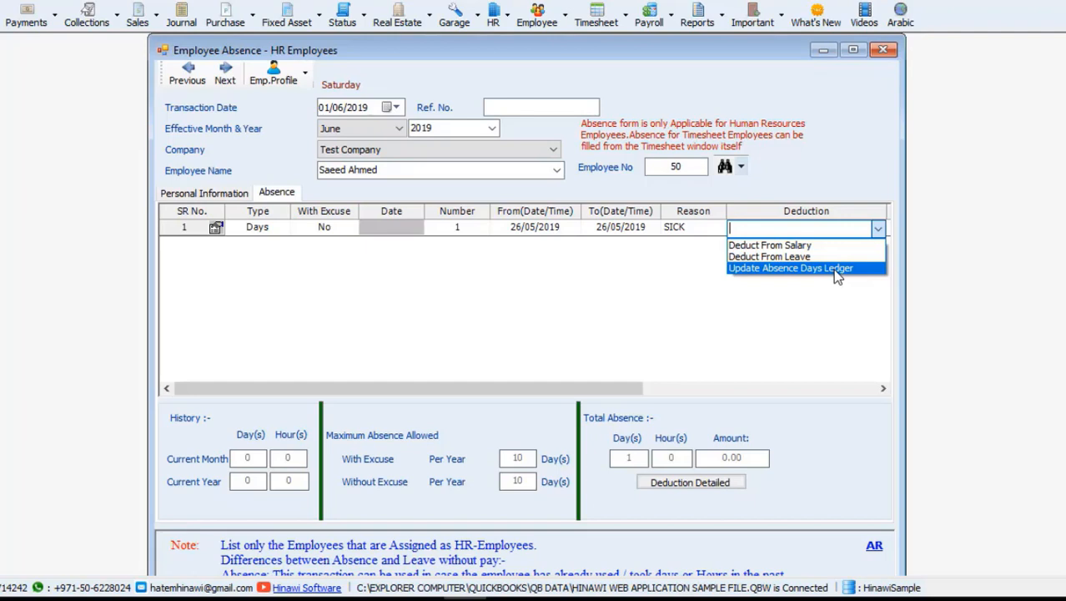
left_click(754, 268)
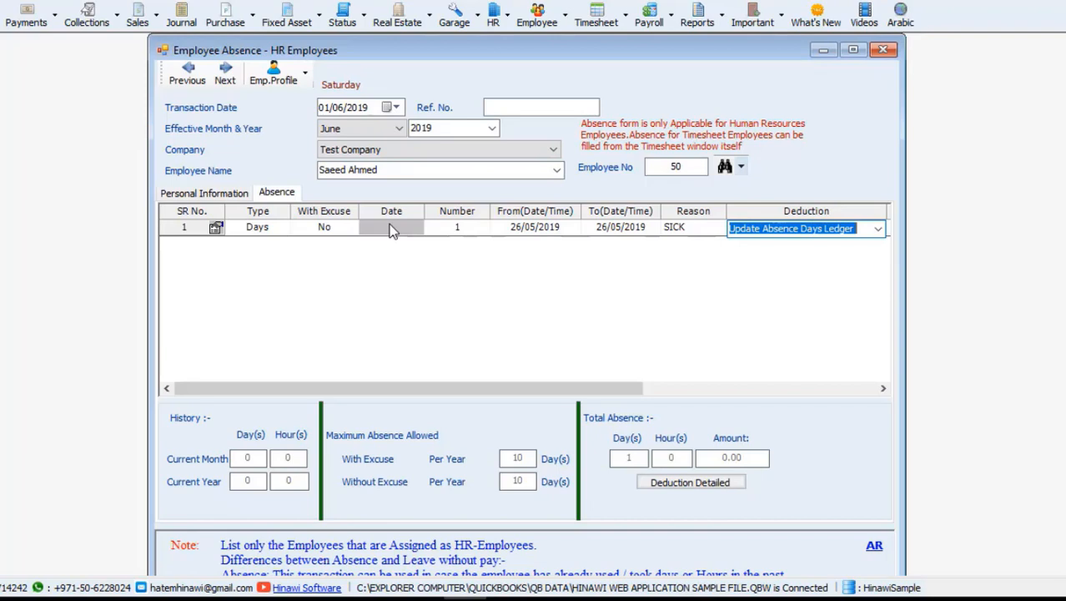
- Review the deduction choices of the unexcused absence, and change With Excuse to Yes
left_click(877, 228)
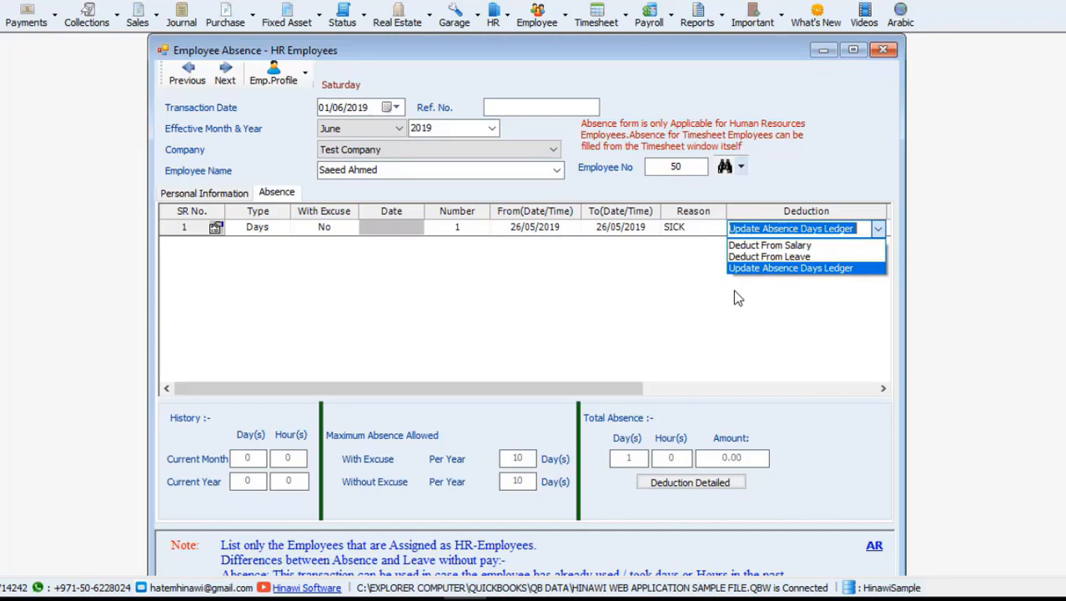
left_click(347, 231)
left_click(345, 230)
left_click(350, 229)
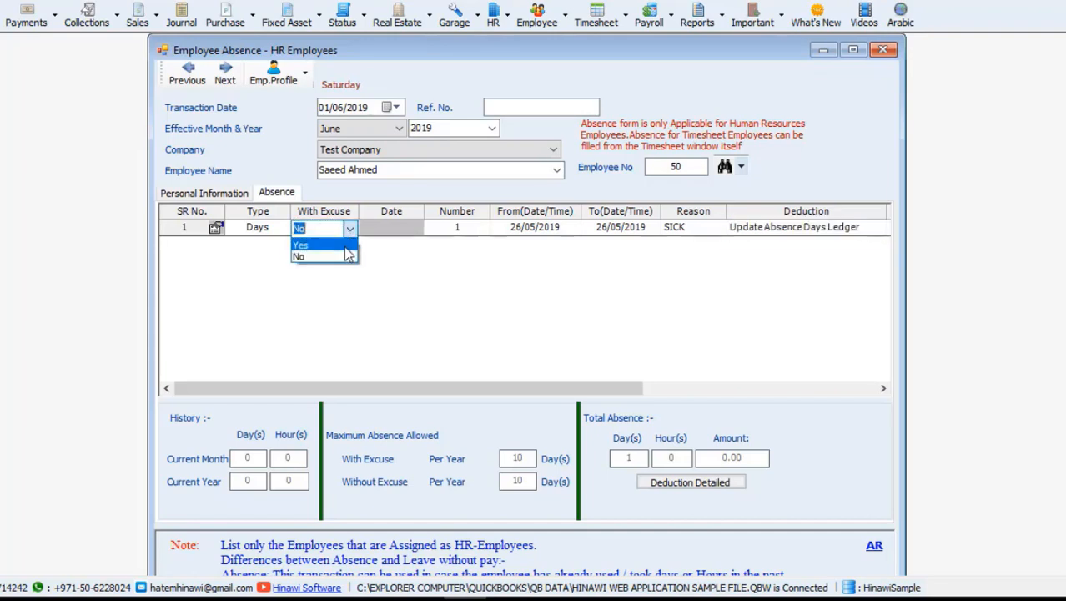
left_click(342, 244)
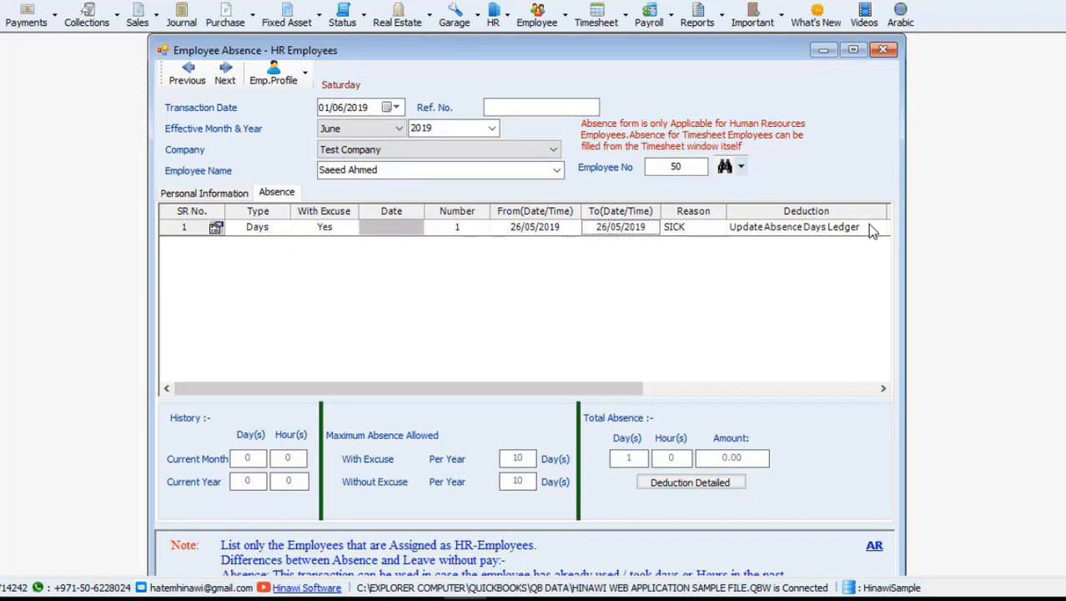
- Review the deduction choices of the excused absence, keeping Update Absence Days Ledger selected
left_click(859, 230)
left_click(879, 233)
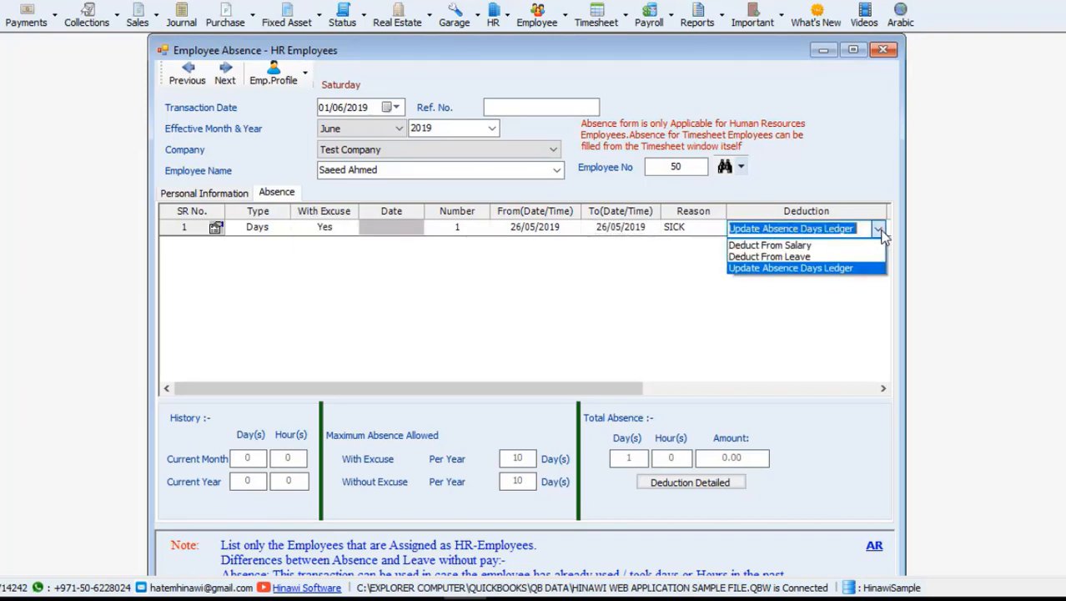
left_click(799, 269)
left_click(484, 227)
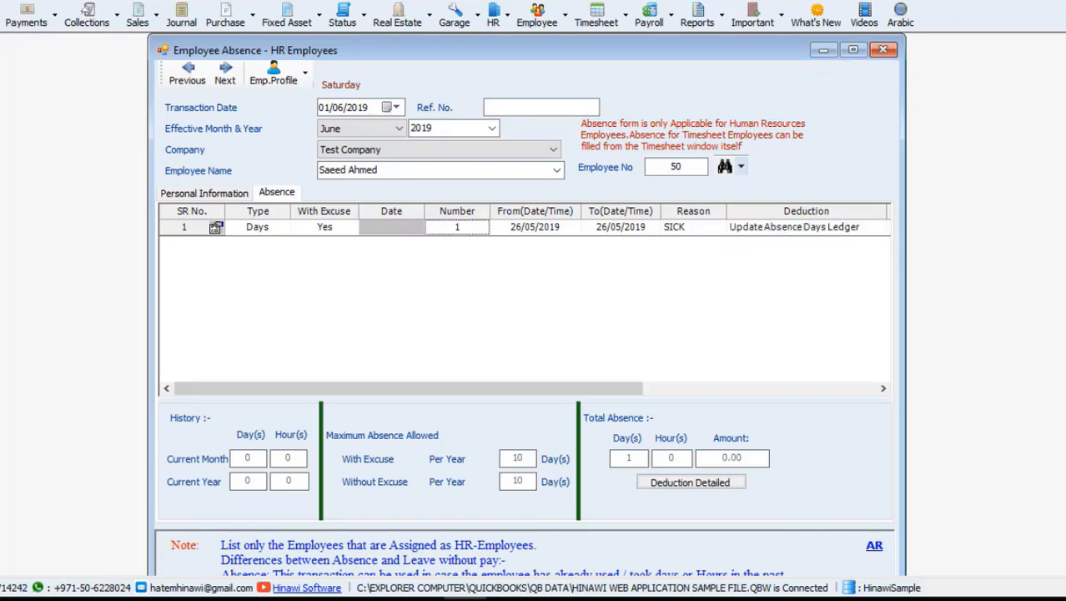
- Change the absence's With Excuse value to No
scroll(526, 300, "down", 1)
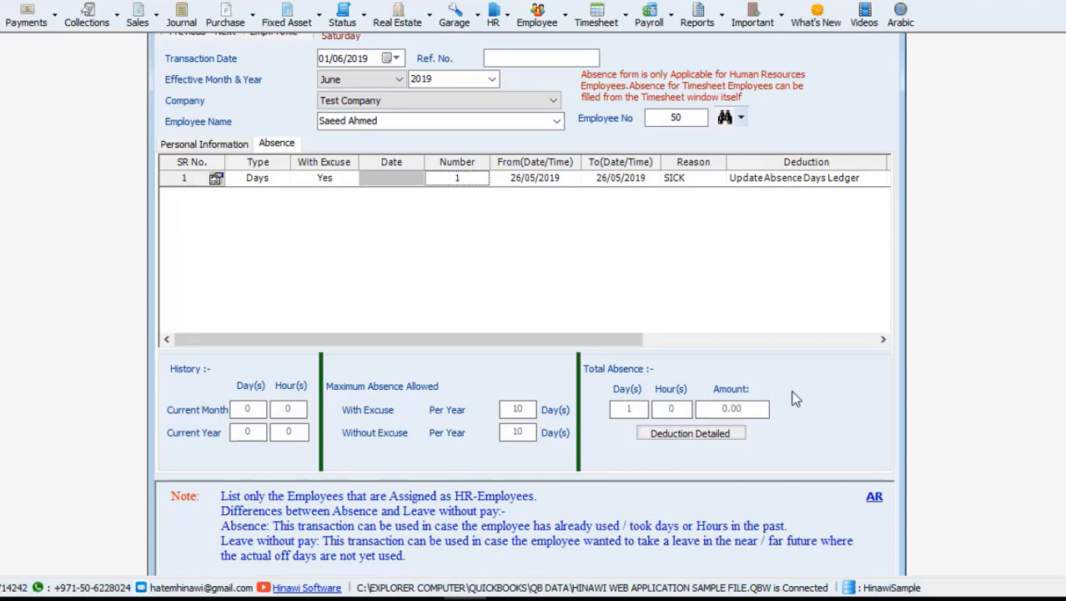
left_click(334, 183)
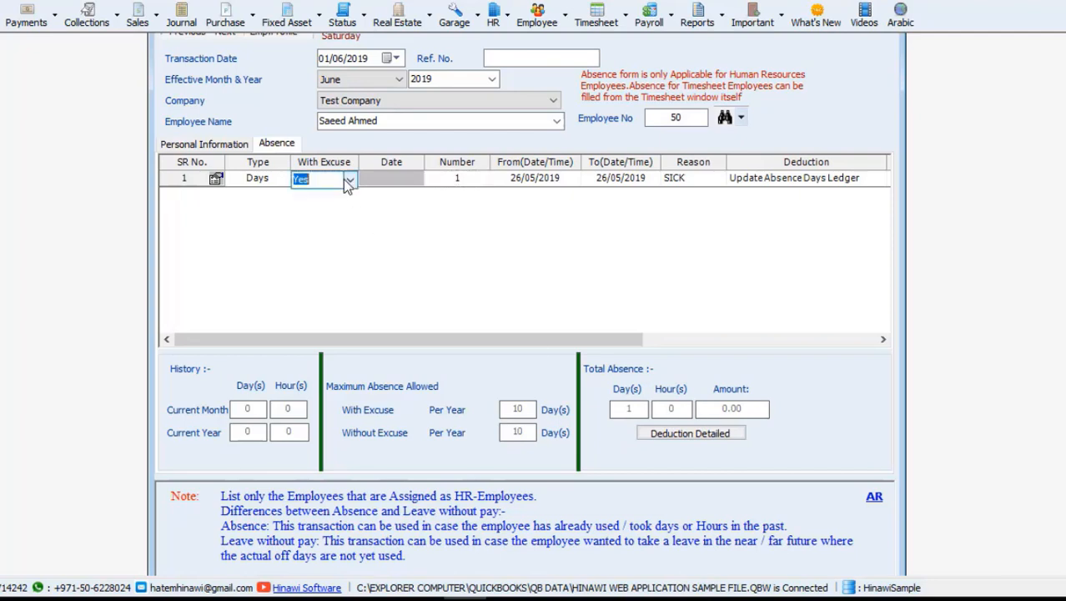
left_click(347, 178)
left_click(337, 208)
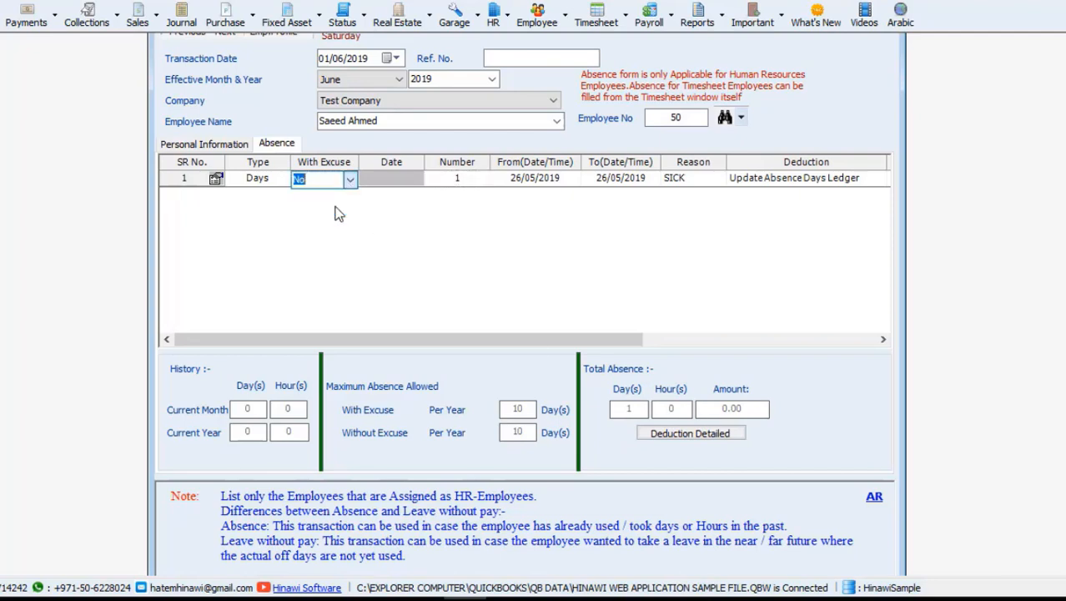
- Change the absence's deduction to Deduct From Salary, confirm the change, and show the detailed deduction breakdown
left_click(854, 185)
left_click(869, 183)
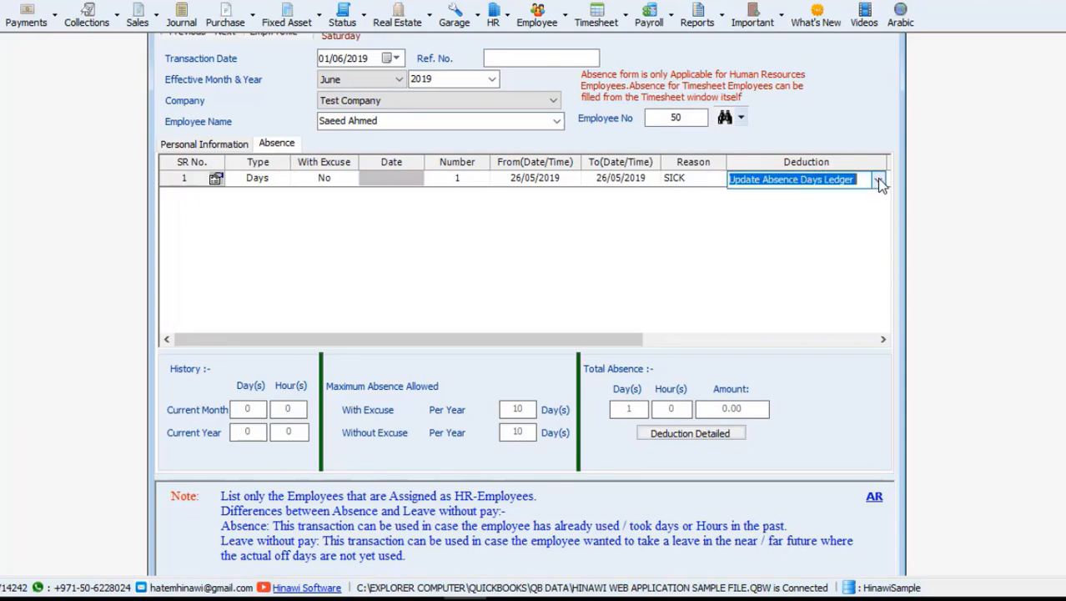
left_click(870, 182)
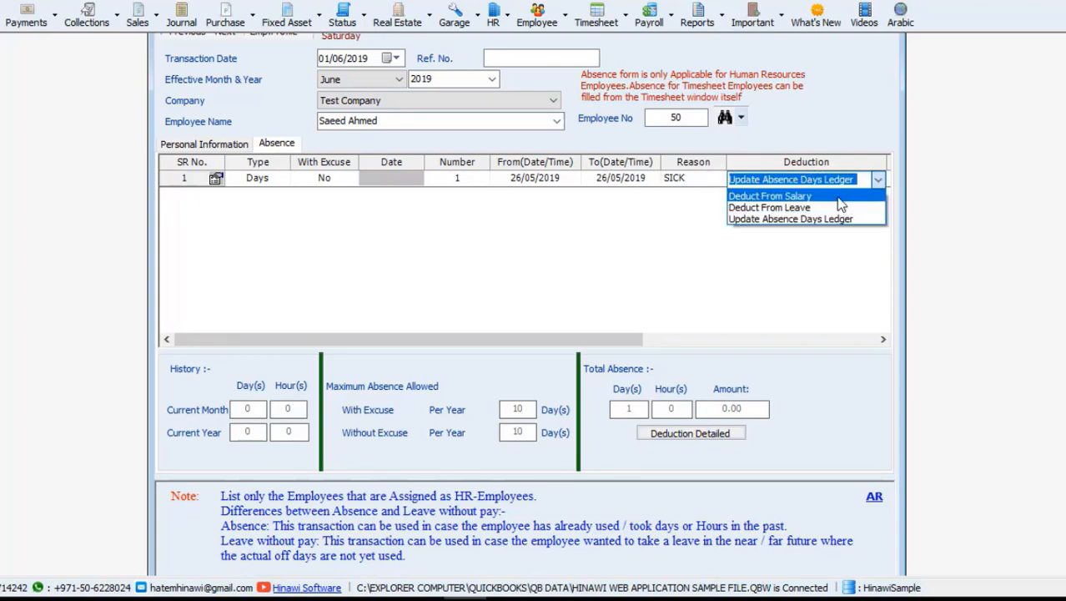
left_click(830, 197)
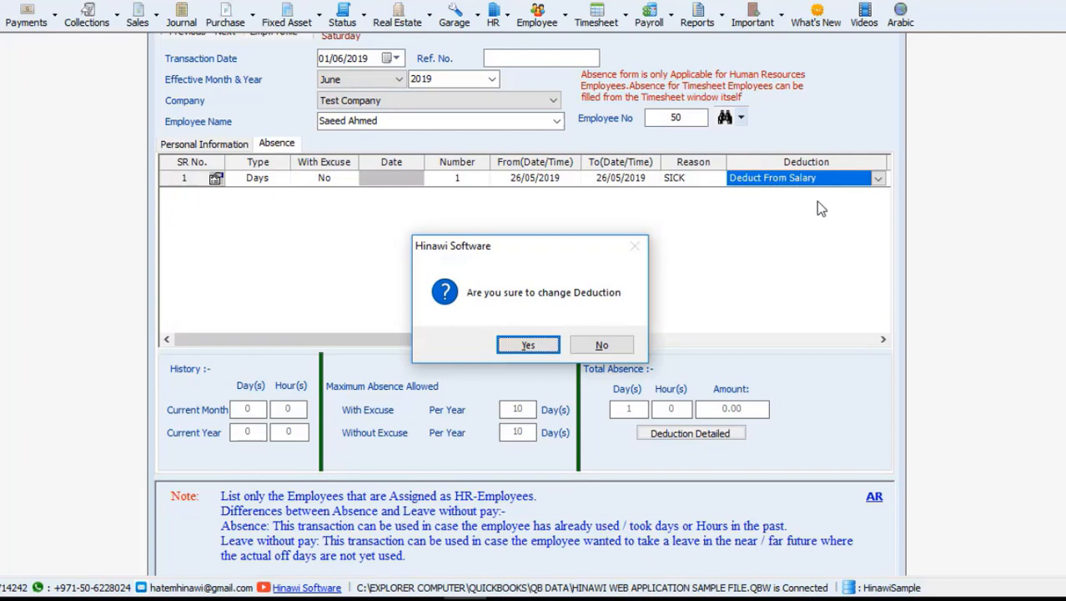
left_click(519, 347)
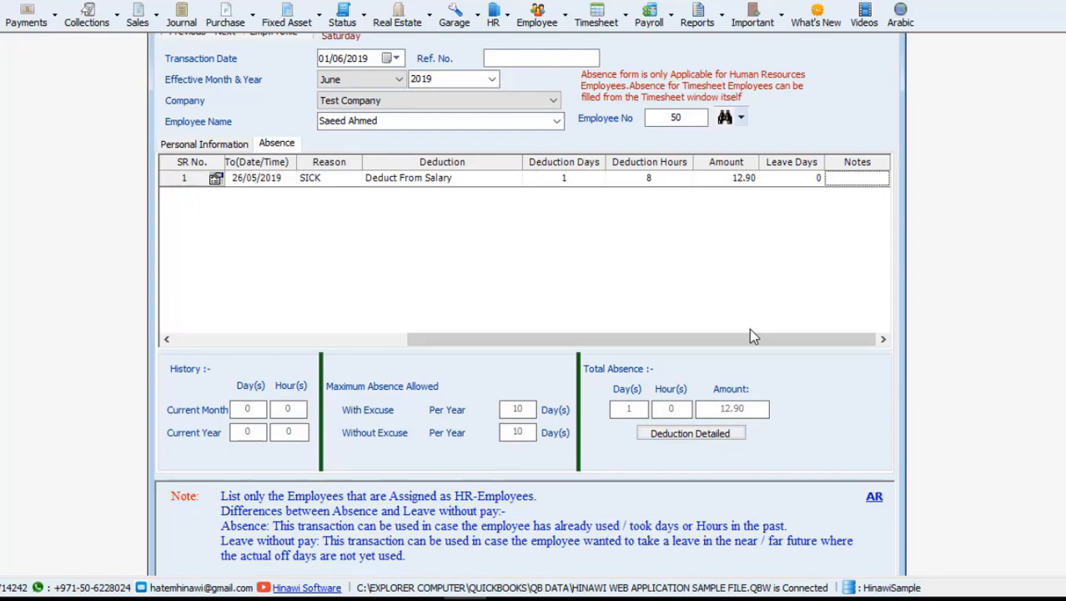
left_click(410, 184)
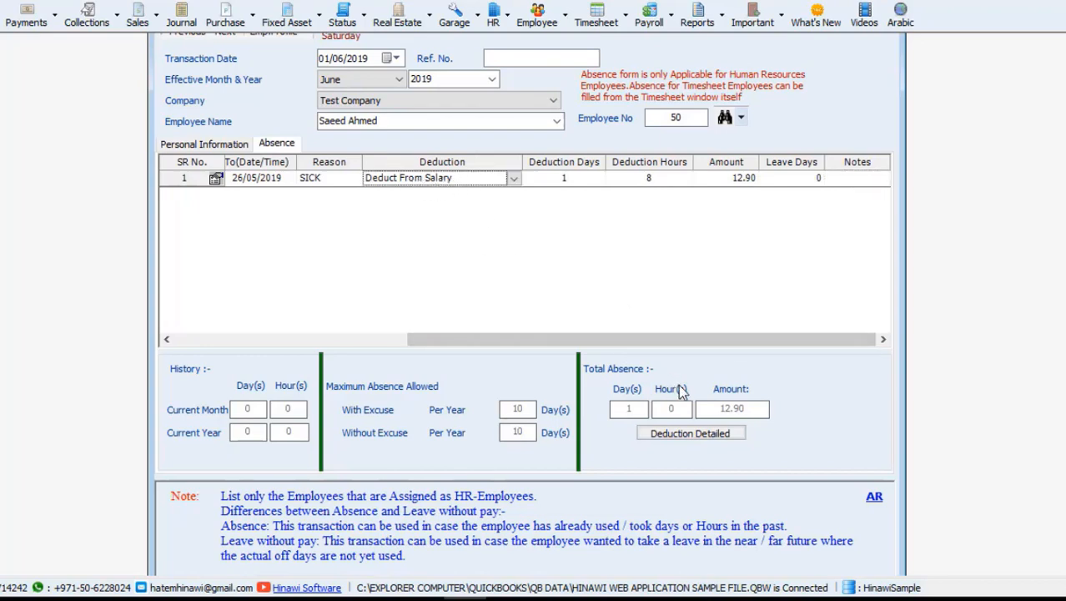
left_click(713, 440)
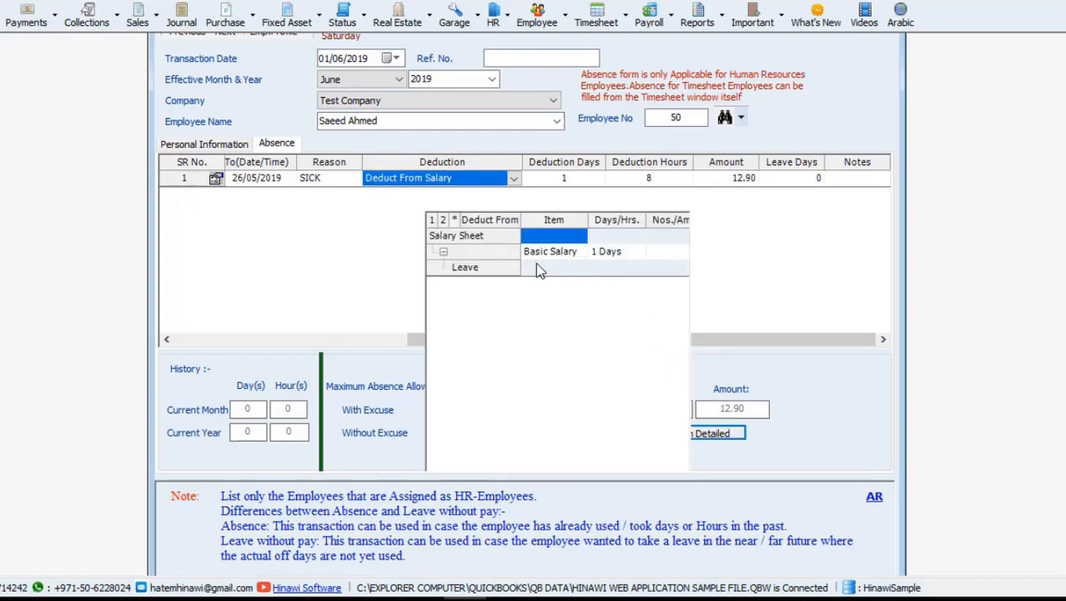
- Switch the absence's deduction to Deduct From Leave, confirm it, and check the detailed breakdown for the leave deduction
left_click(485, 199)
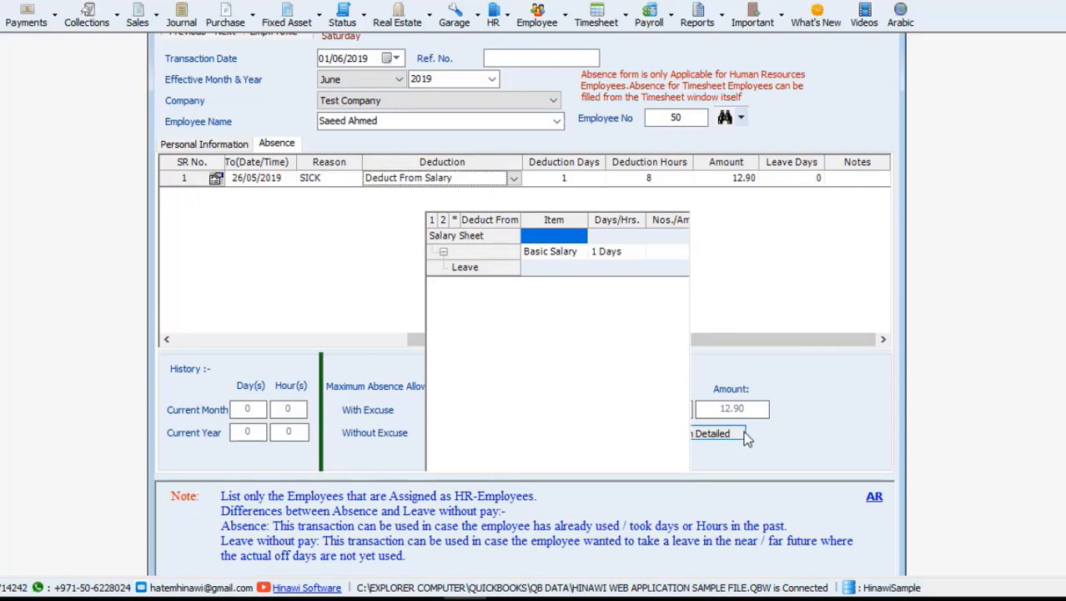
left_click(514, 179)
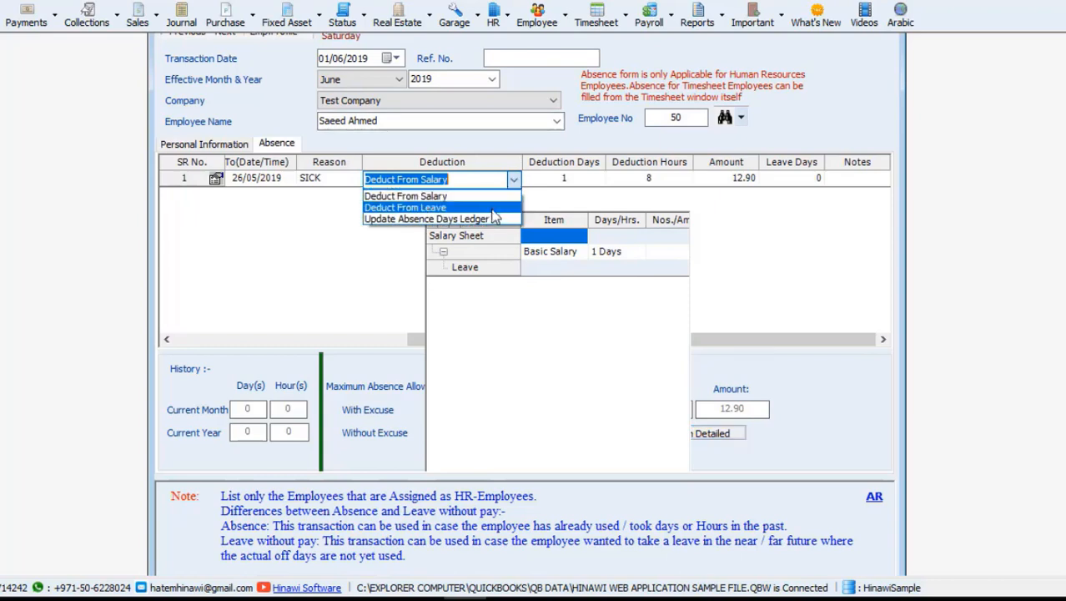
left_click(492, 208)
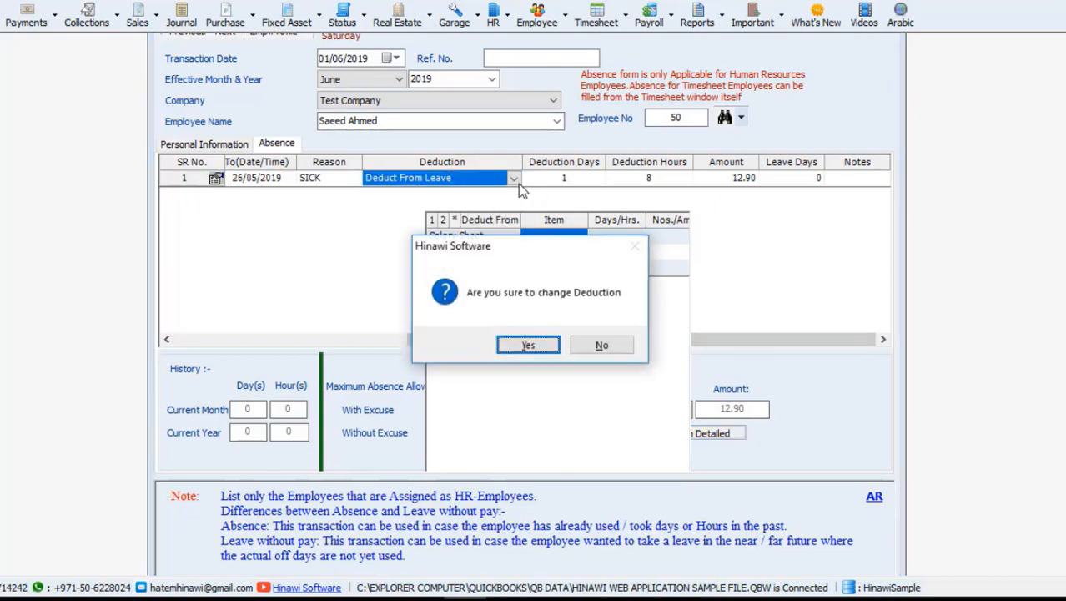
left_click(528, 344)
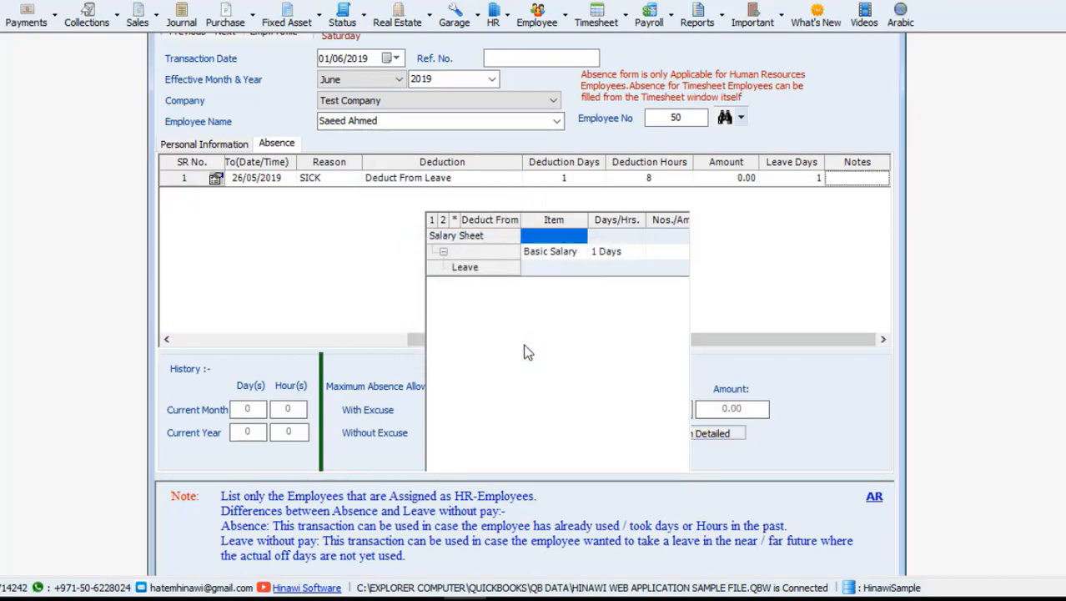
left_click(724, 431)
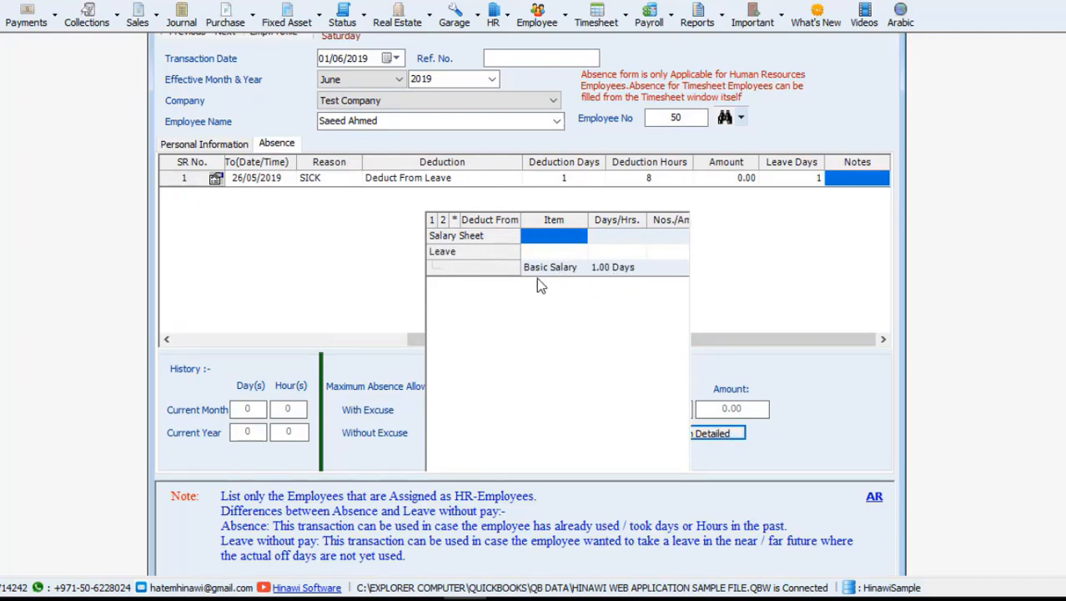
left_click(613, 271)
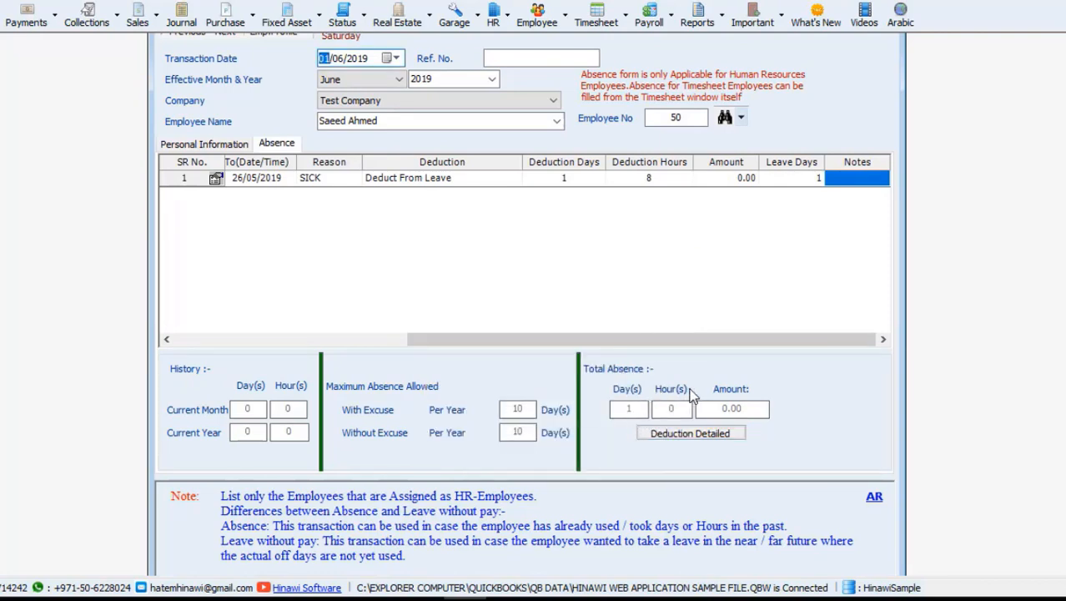
- Check the deduction days, deduction hours and leave days of the absence deducted from leave
left_click(564, 179)
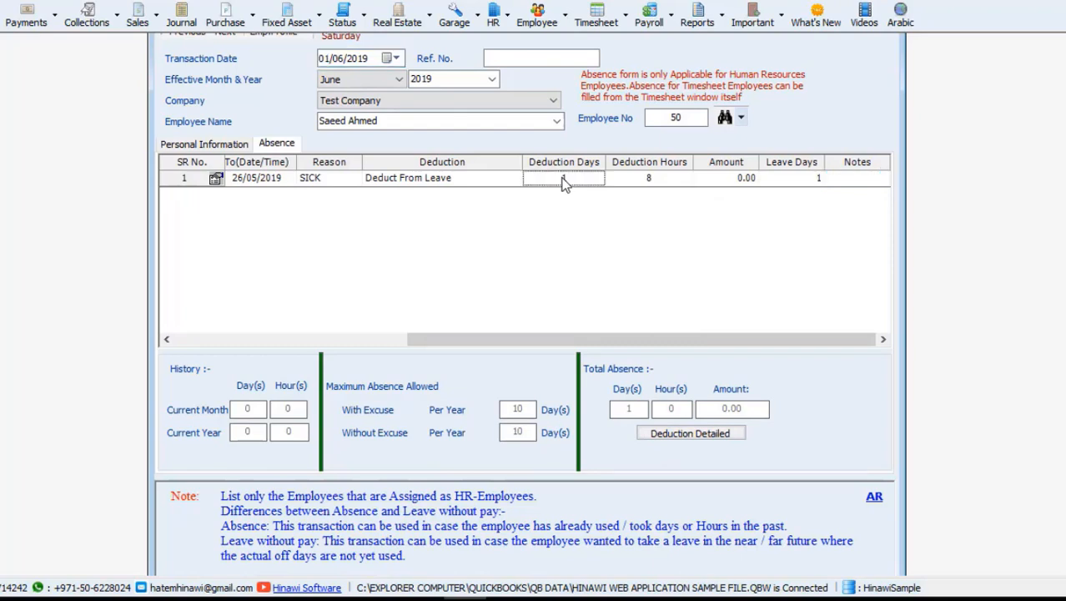
left_click(649, 180)
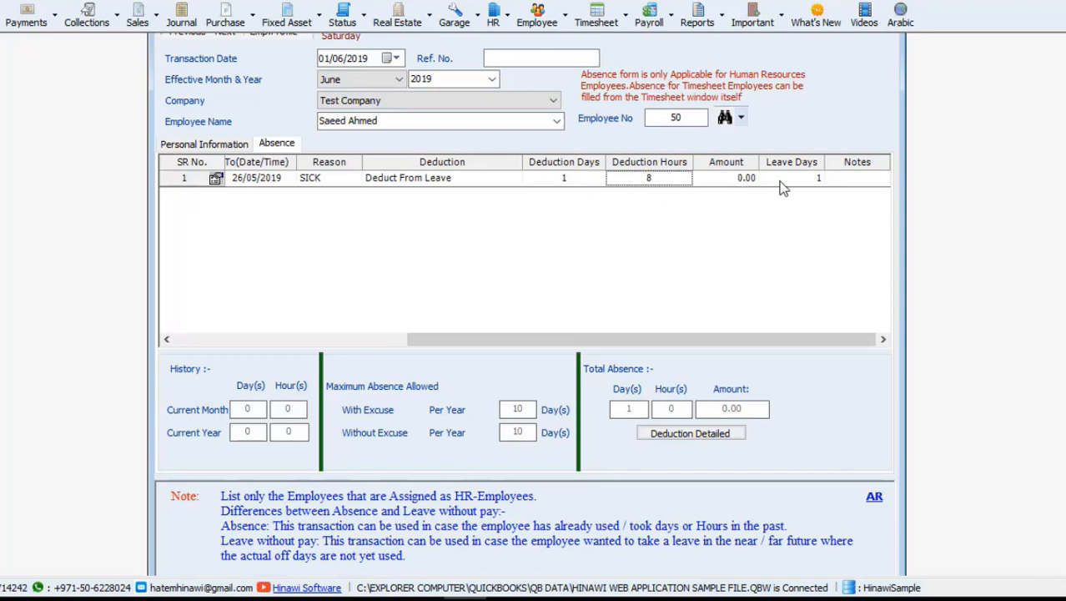
left_click(800, 182)
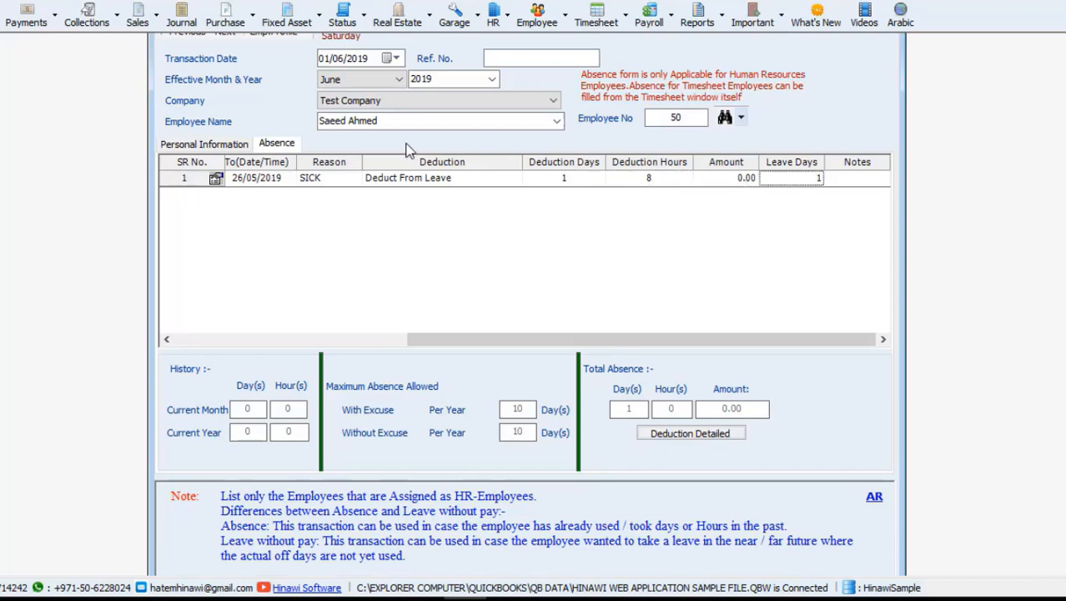
- Return the absence's deduction to Deduct From Salary, confirm it, and compare the leave days with the deducted amount
left_click(417, 182)
left_click(512, 180)
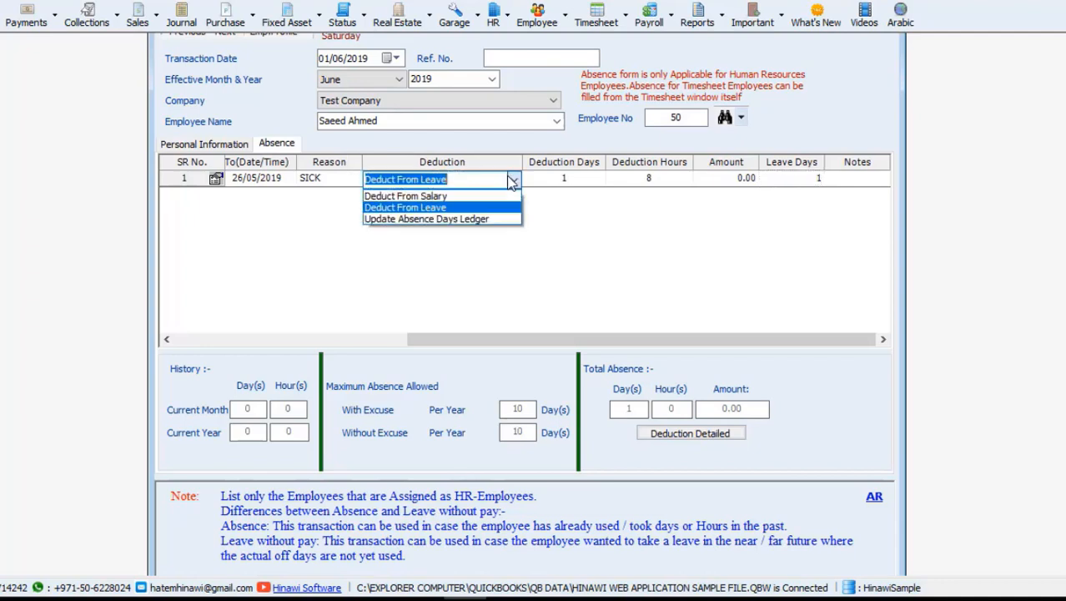
left_click(492, 191)
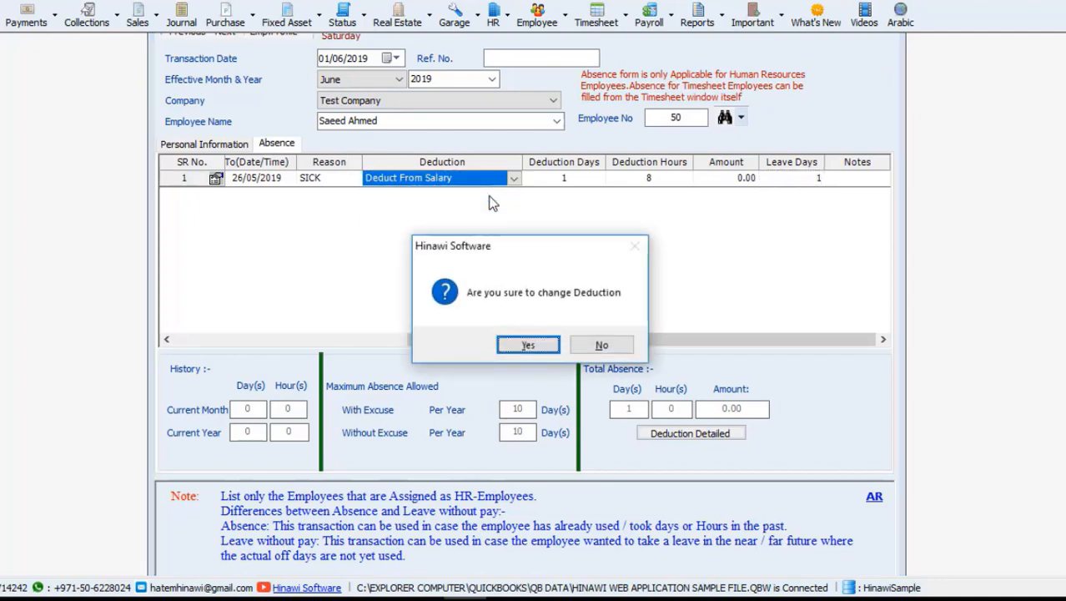
left_click(525, 345)
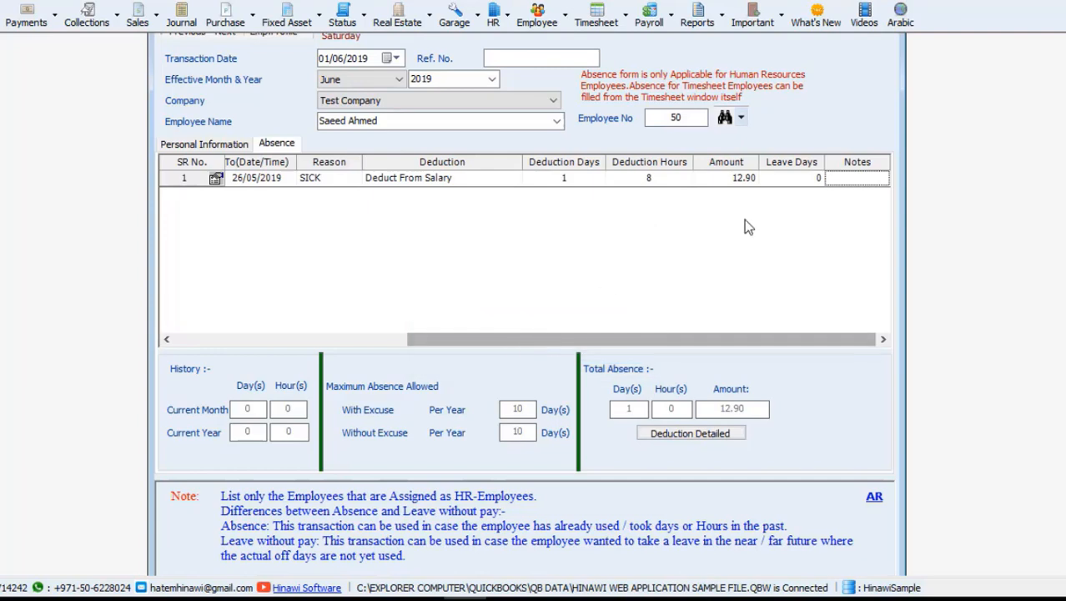
left_click(799, 181)
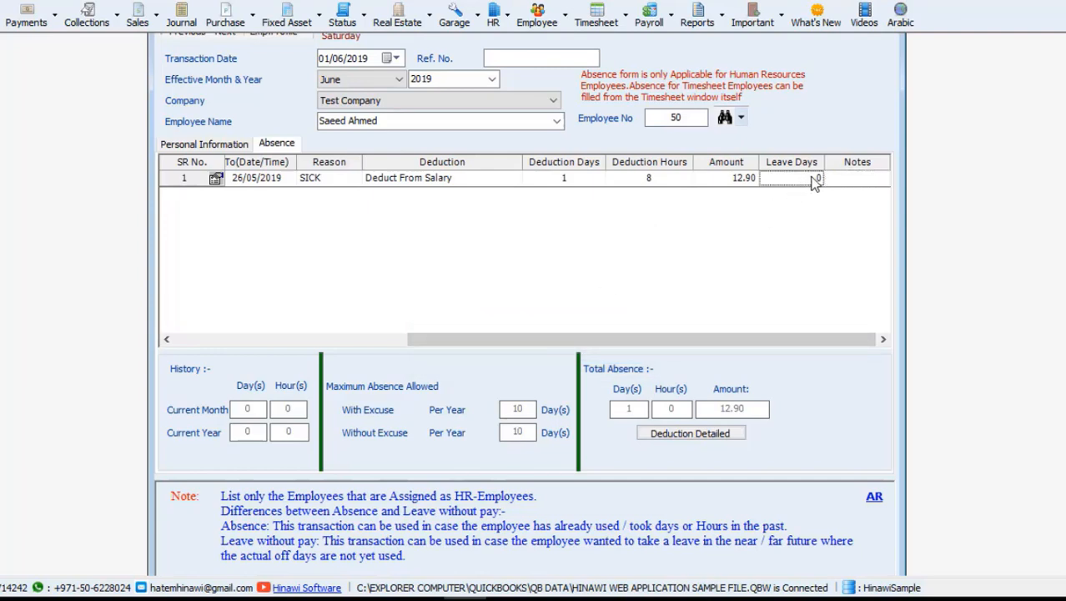
left_click(738, 182)
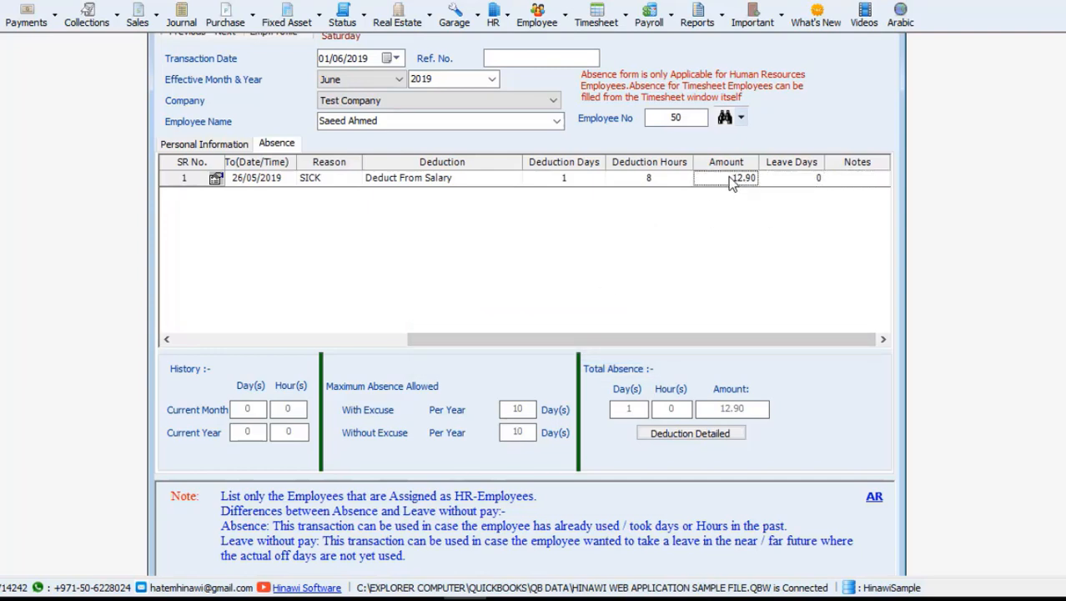
- Set the absence's deduction to Update Absence Days Ledger, confirm the change, and check the deduction days
left_click(499, 181)
left_click(515, 180)
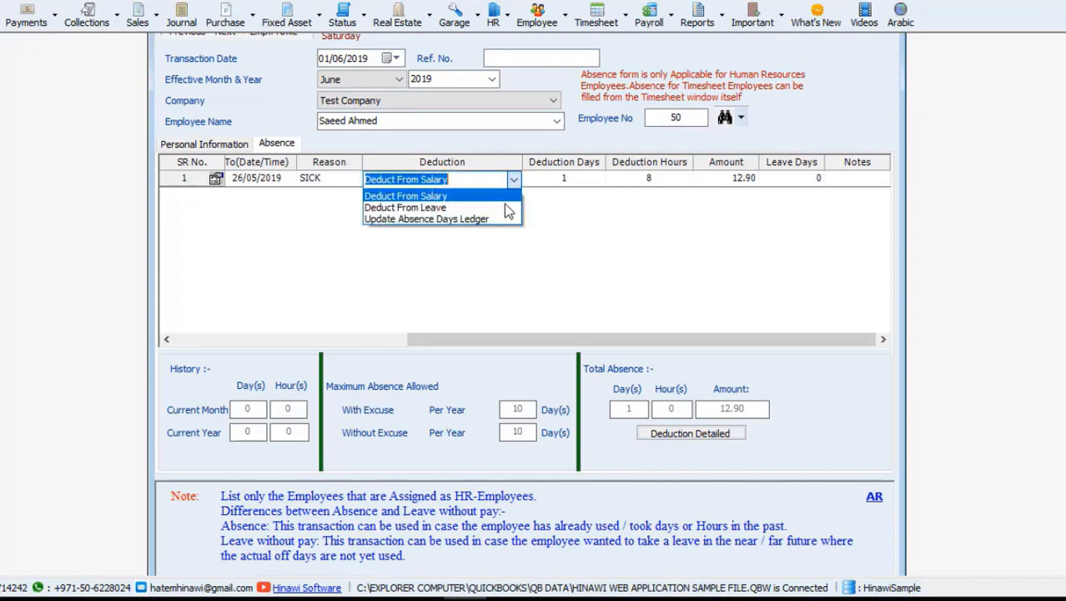
left_click(499, 220)
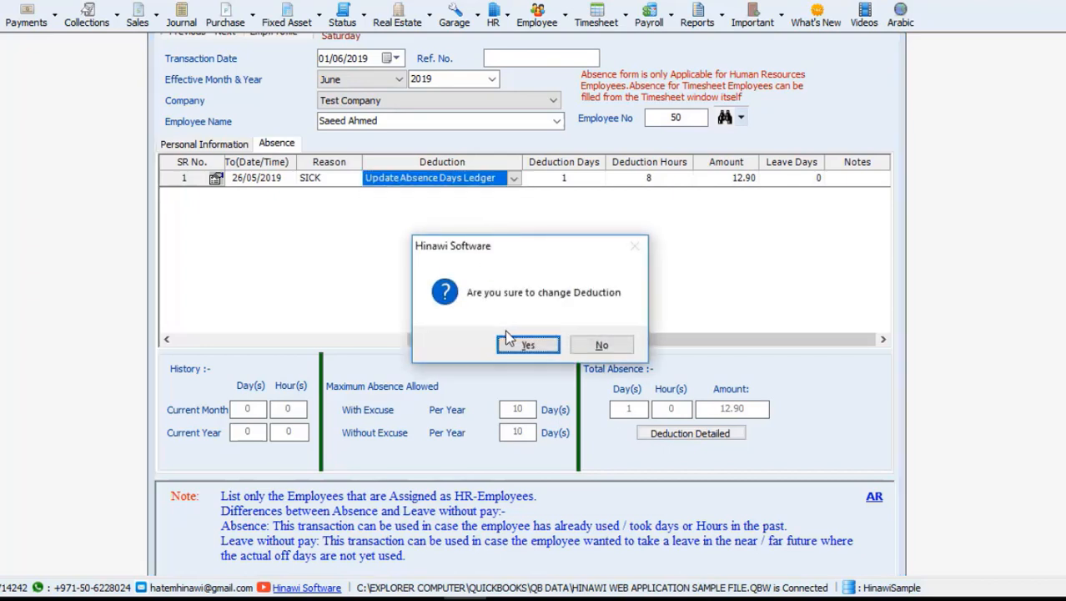
left_click(513, 343)
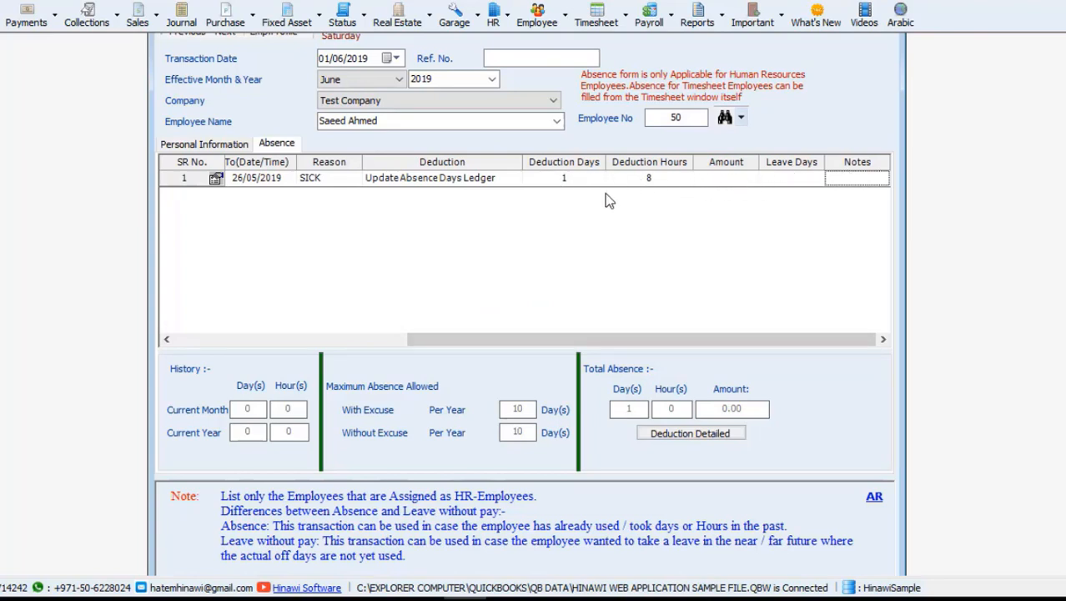
left_click(570, 181)
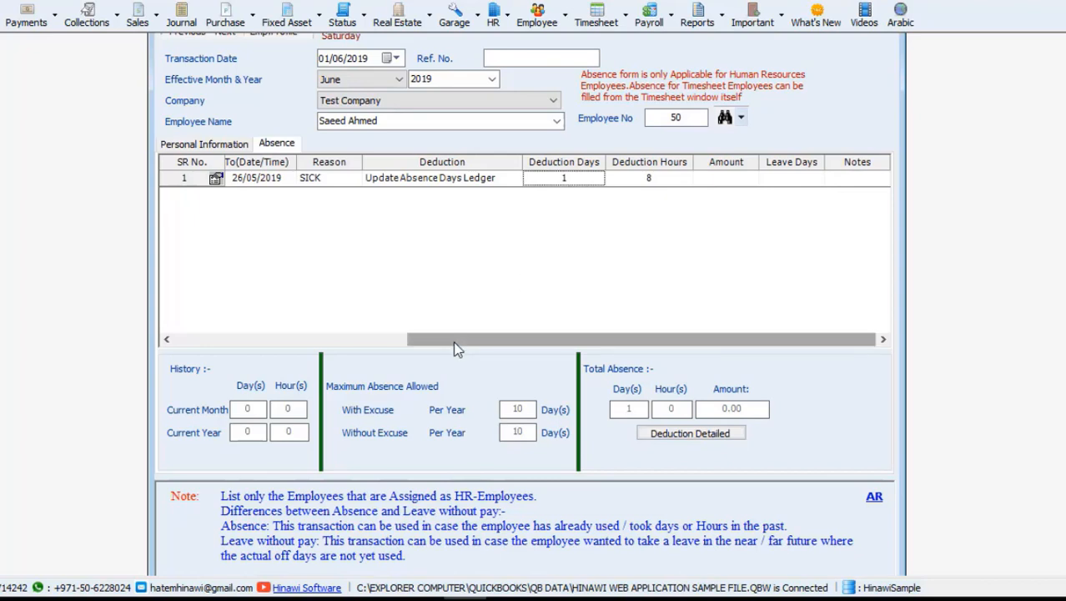
- Save and close the absence record with a system-generated reference number, accepting the mismatch between effective month and absence date
left_click_drag(455, 346, 212, 350)
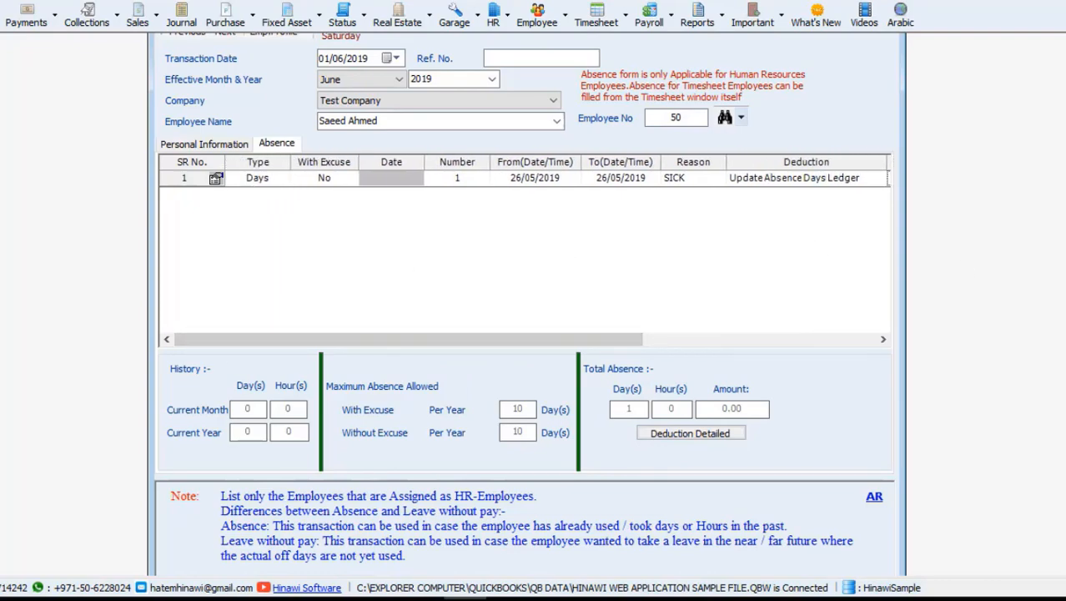
scroll(538, 546, "down", 2)
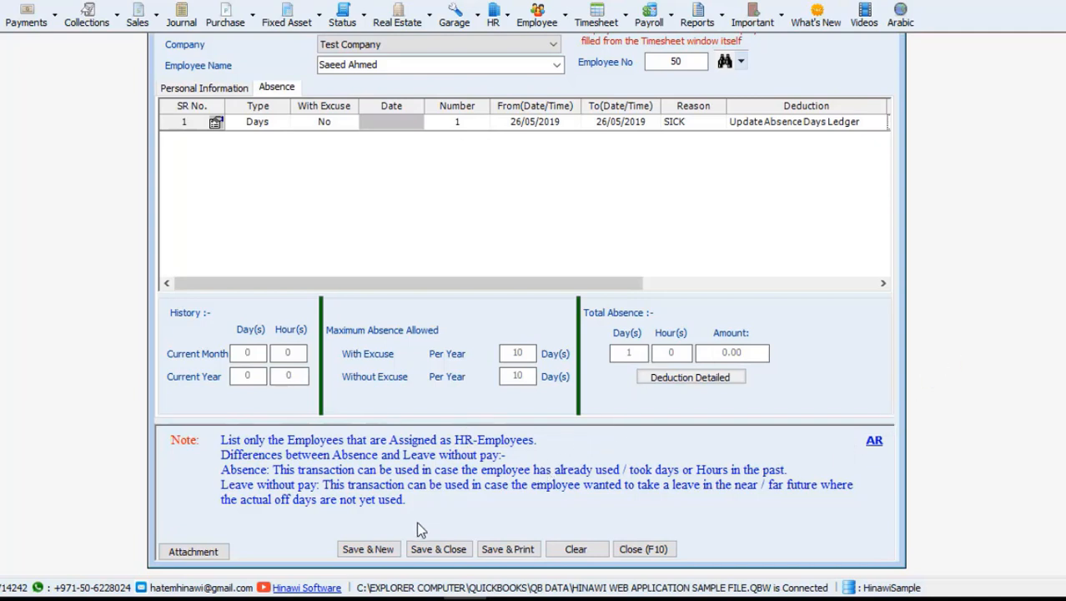
left_click(438, 549)
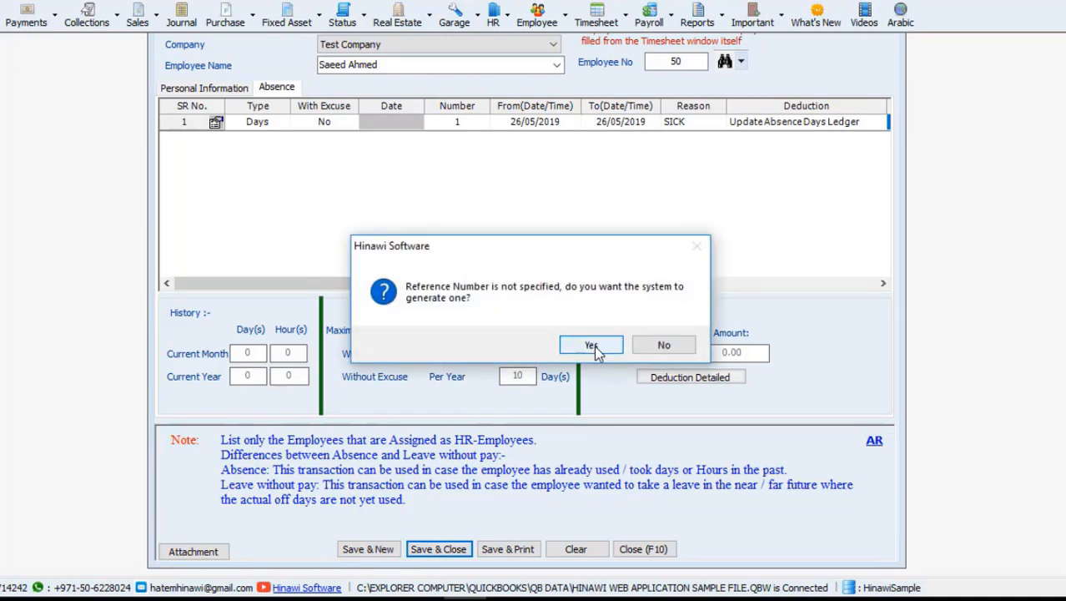
left_click(595, 347)
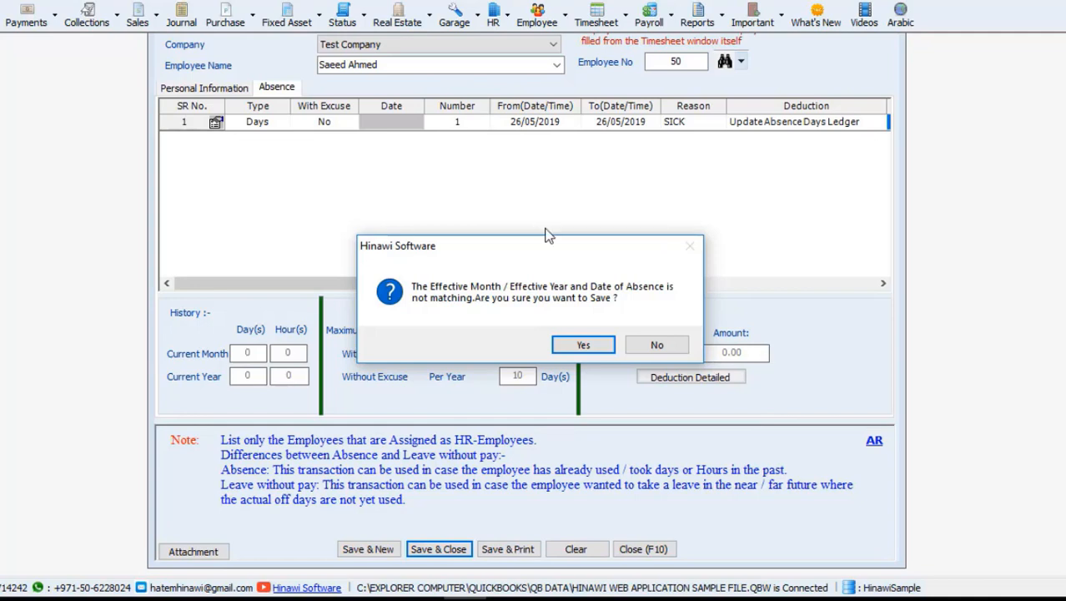
left_click(577, 345)
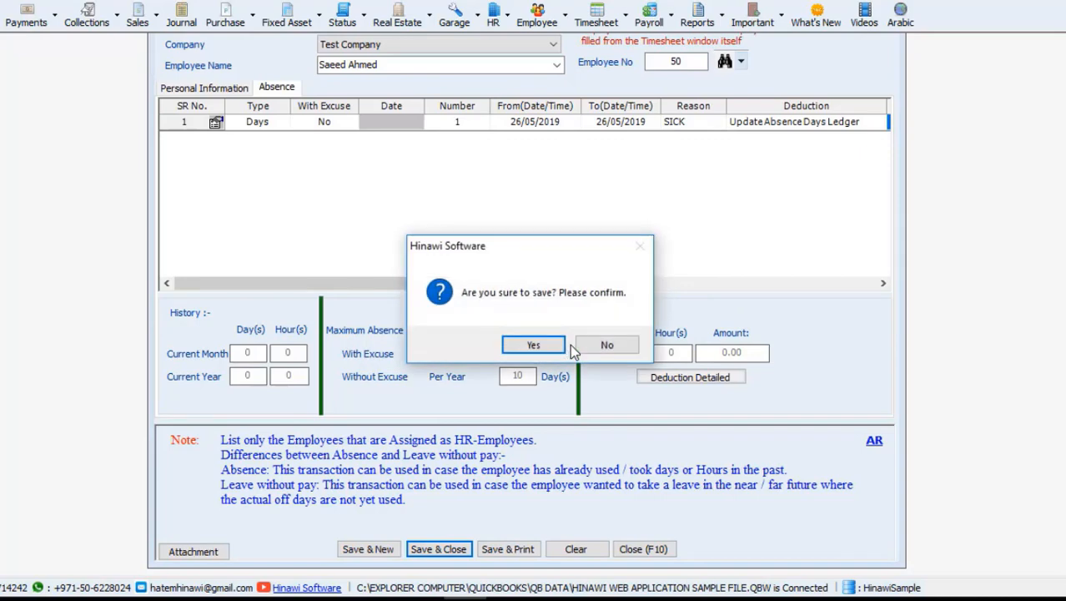
left_click(535, 346)
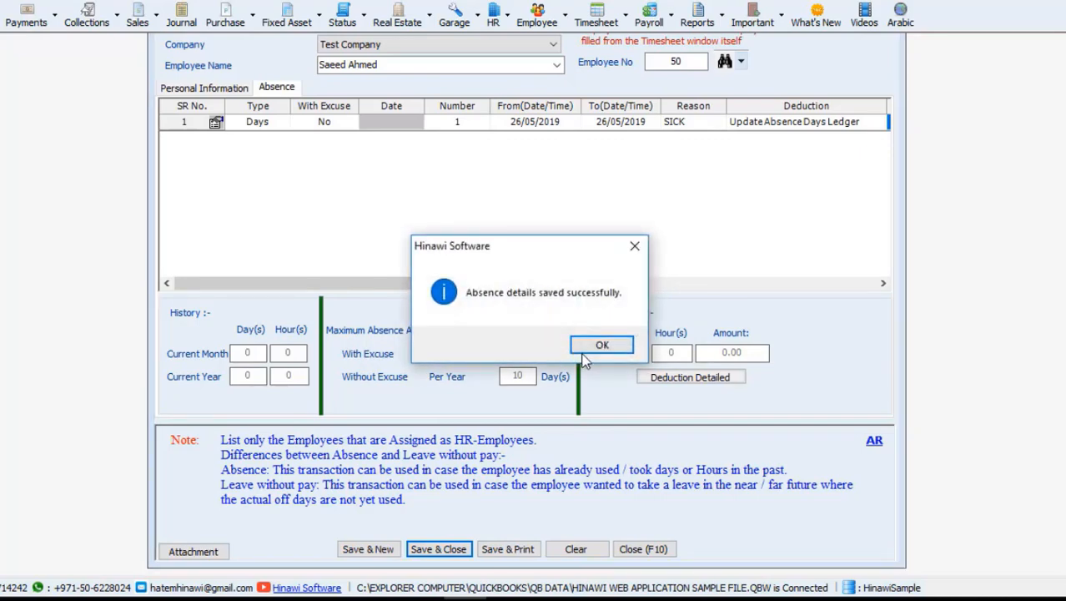
- Acknowledge the saved absence details and exit the absence form
left_click(586, 351)
key("F10")
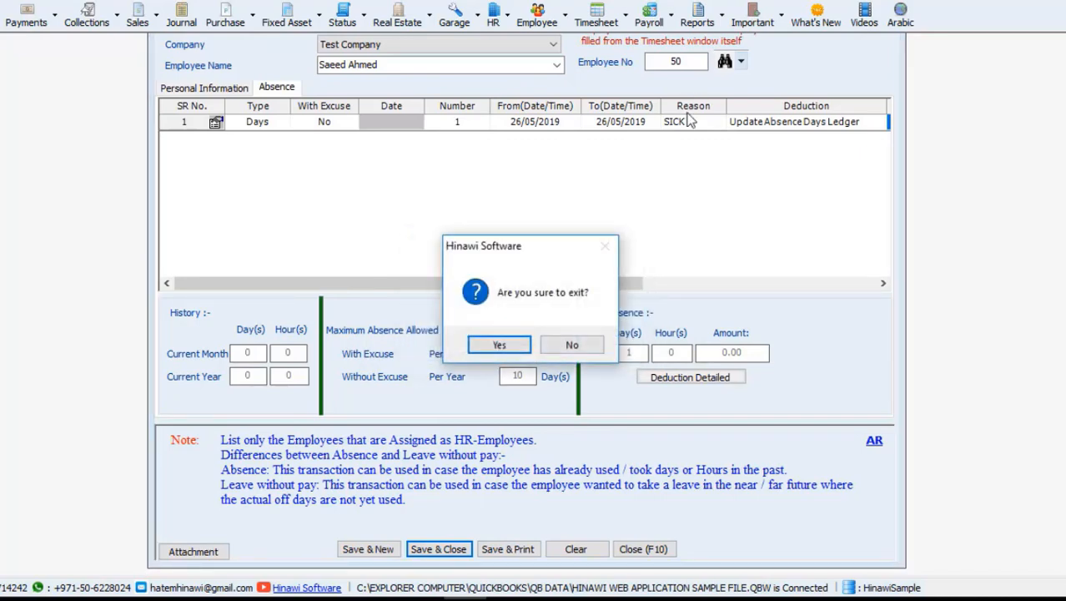
left_click(512, 340)
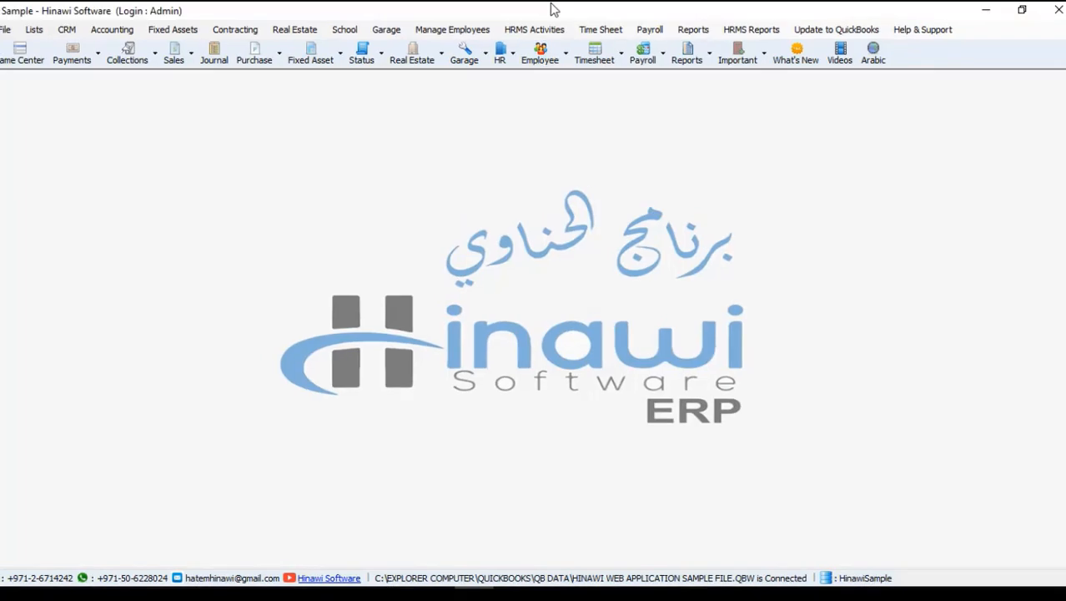
- List Test Company's unapproved absences available for editing or deletion, select the sick absence, and close the list without changes
left_click(534, 29)
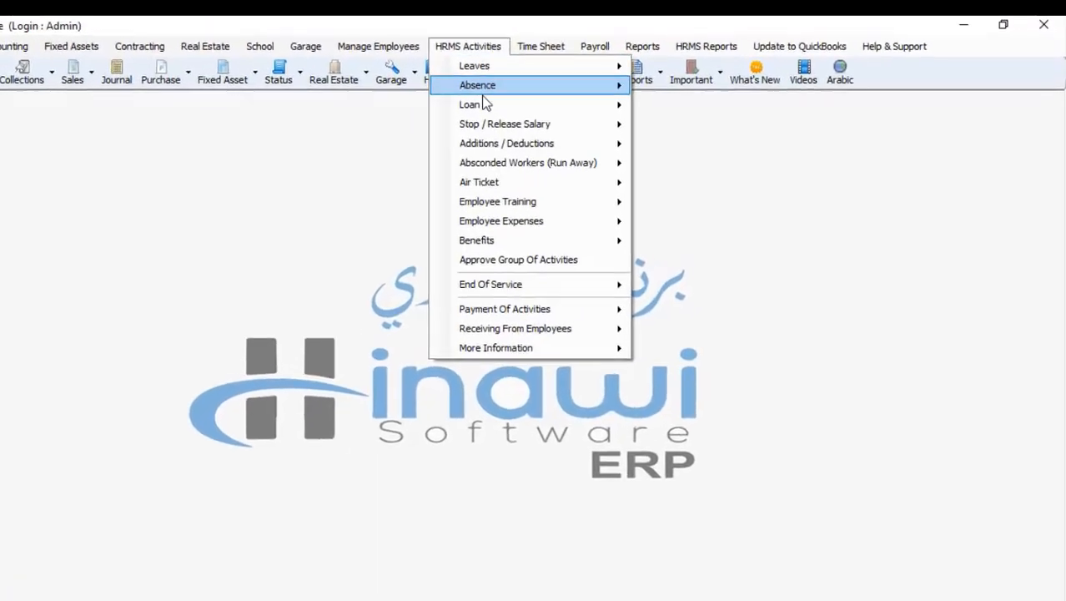
mouse_move(583, 72)
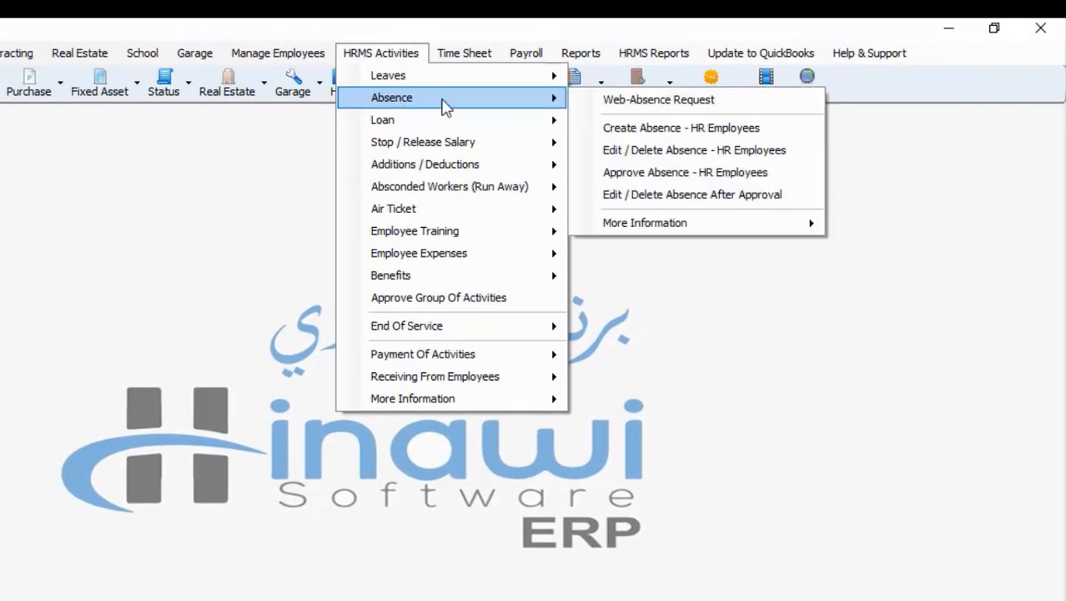
left_click(639, 151)
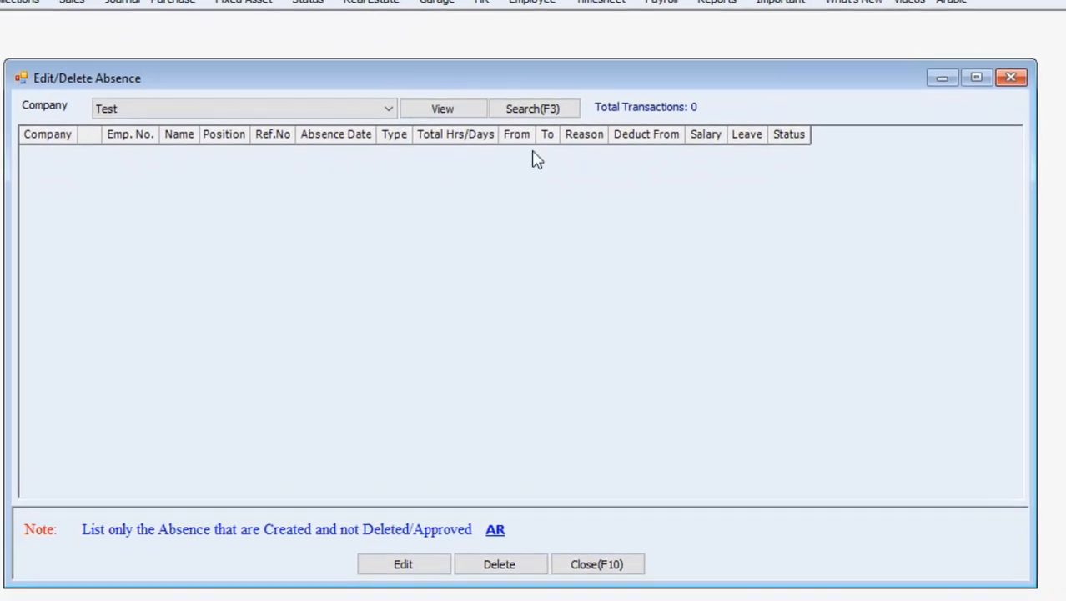
left_click(388, 107)
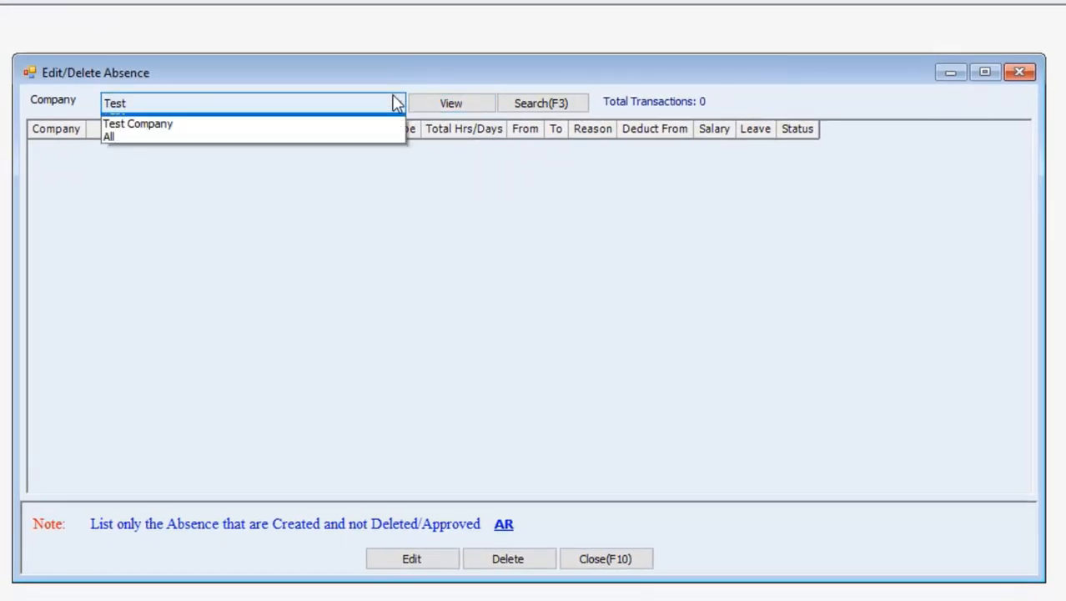
left_click(357, 202)
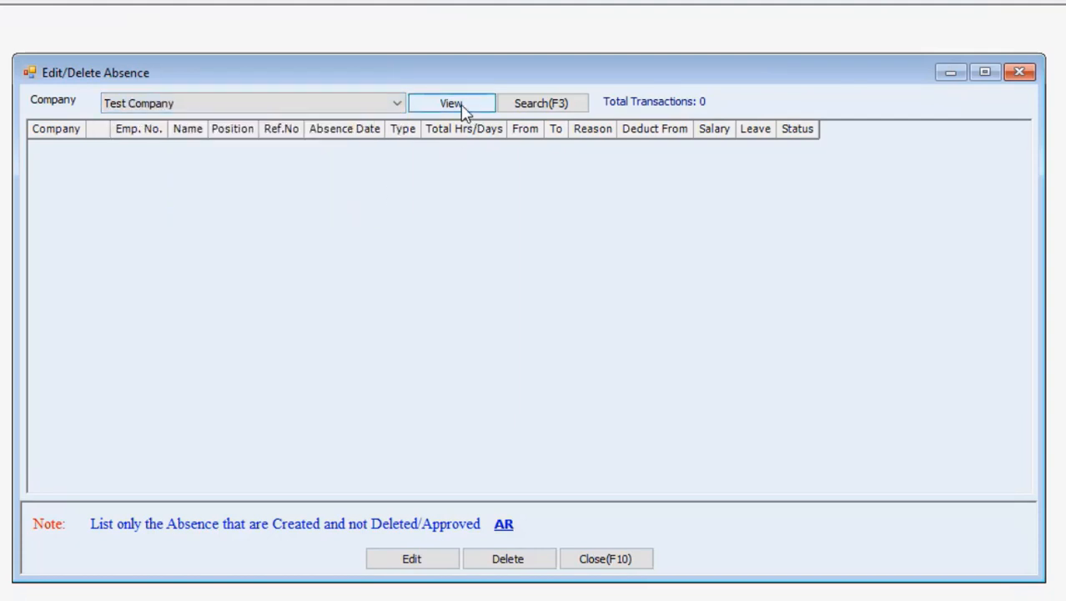
left_click(468, 104)
left_click(181, 184)
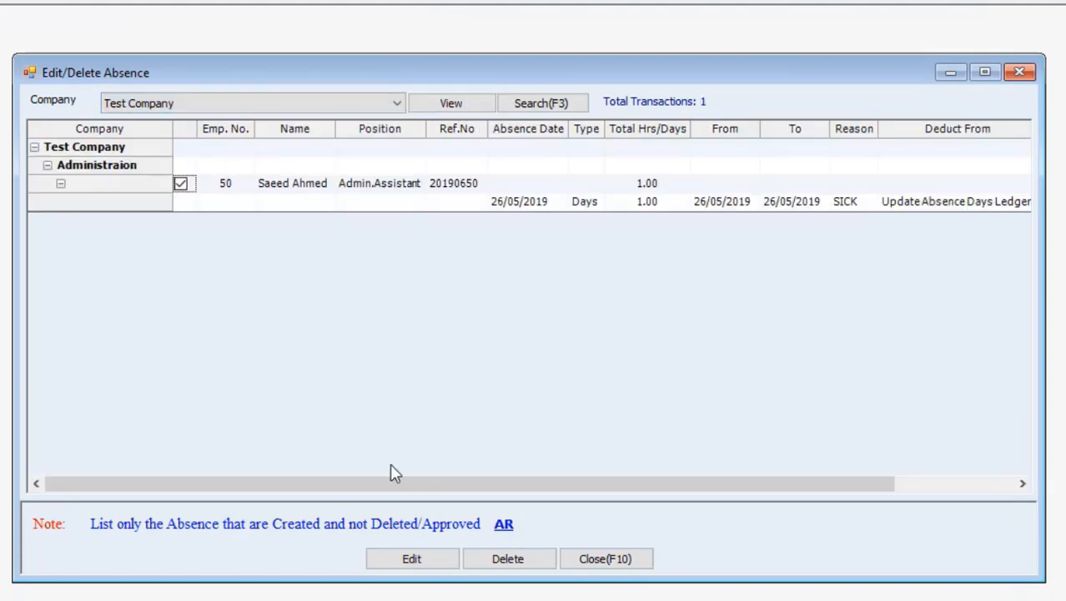
left_click(602, 561)
- Open absence approval for HR employees and list Test Company's pending absences
left_click(537, 39)
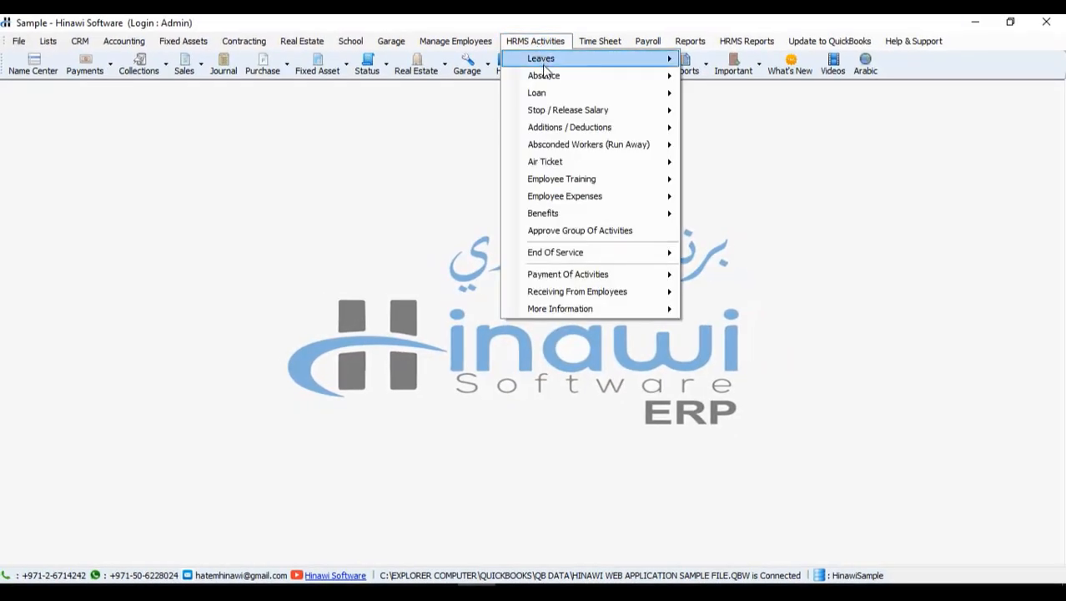
mouse_move(584, 70)
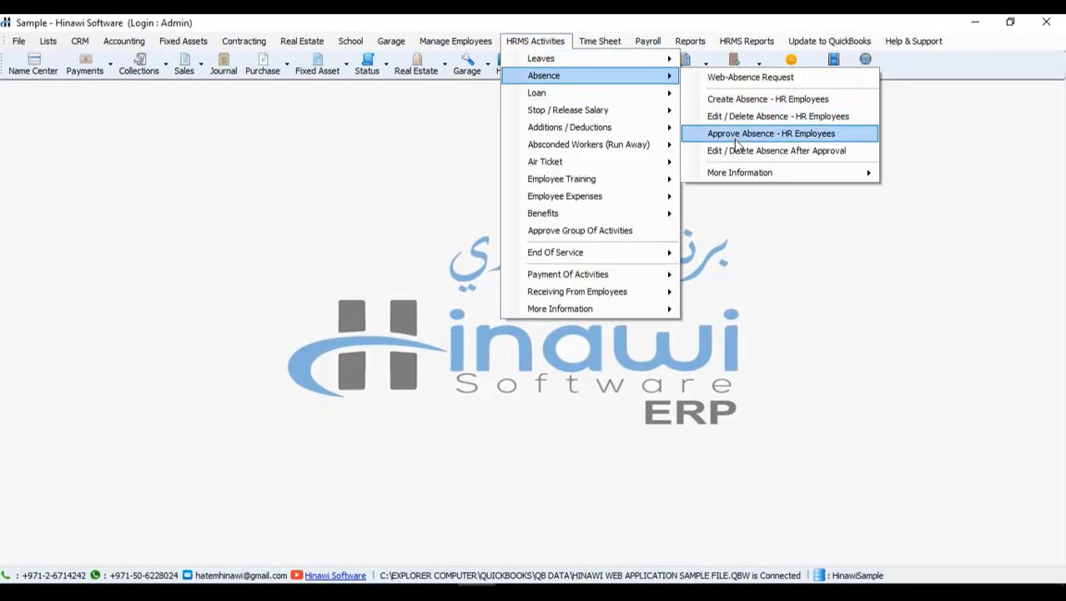
left_click(747, 135)
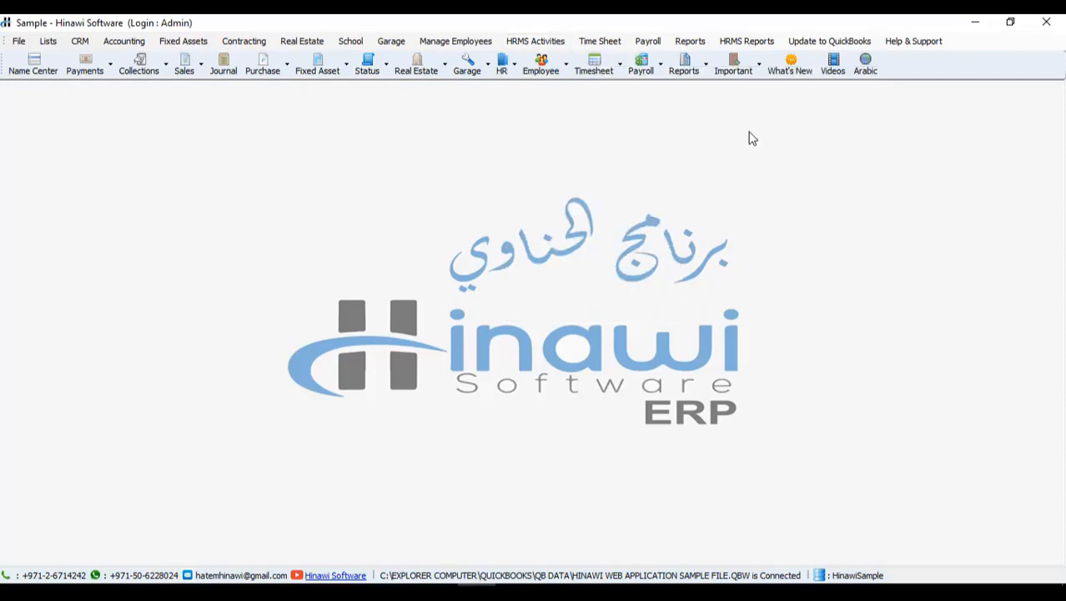
left_click(408, 157)
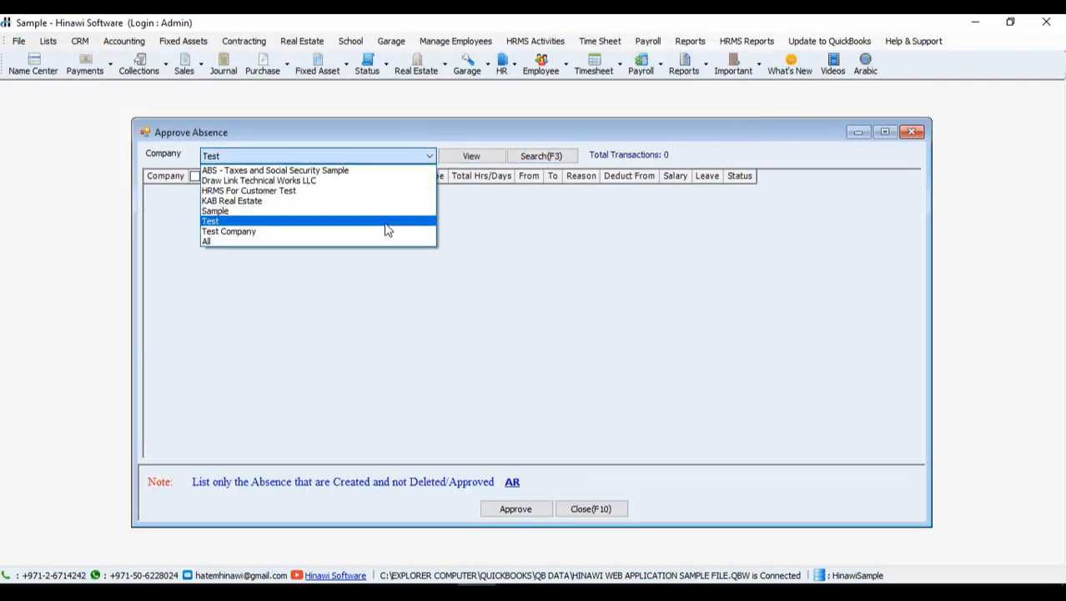
left_click(383, 238)
left_click(469, 157)
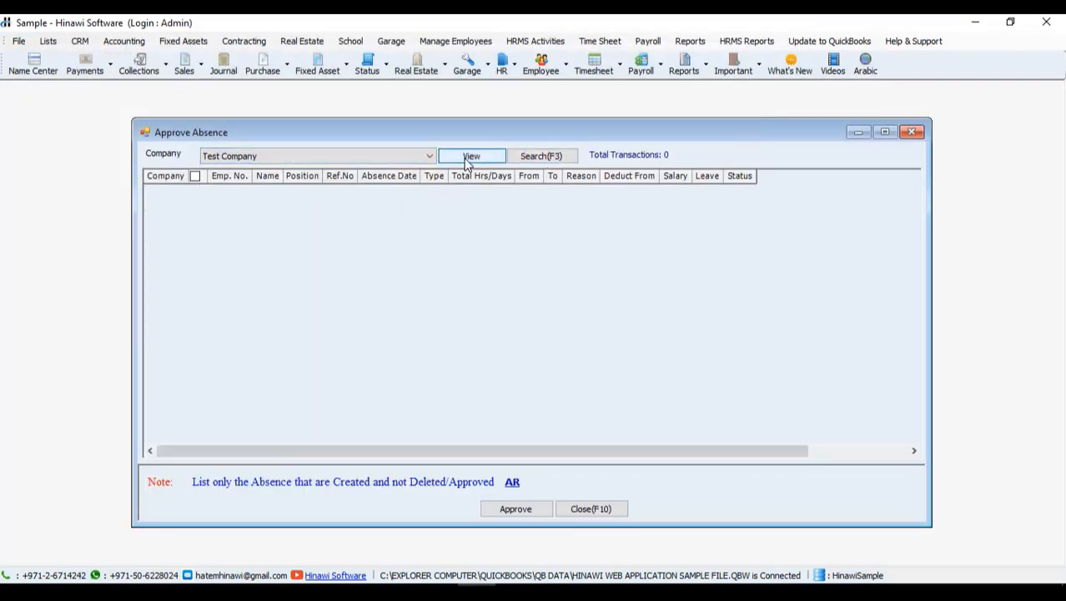
- Approve the one-day sick absence of 26/05/2019 and close the approval window
left_click(262, 220)
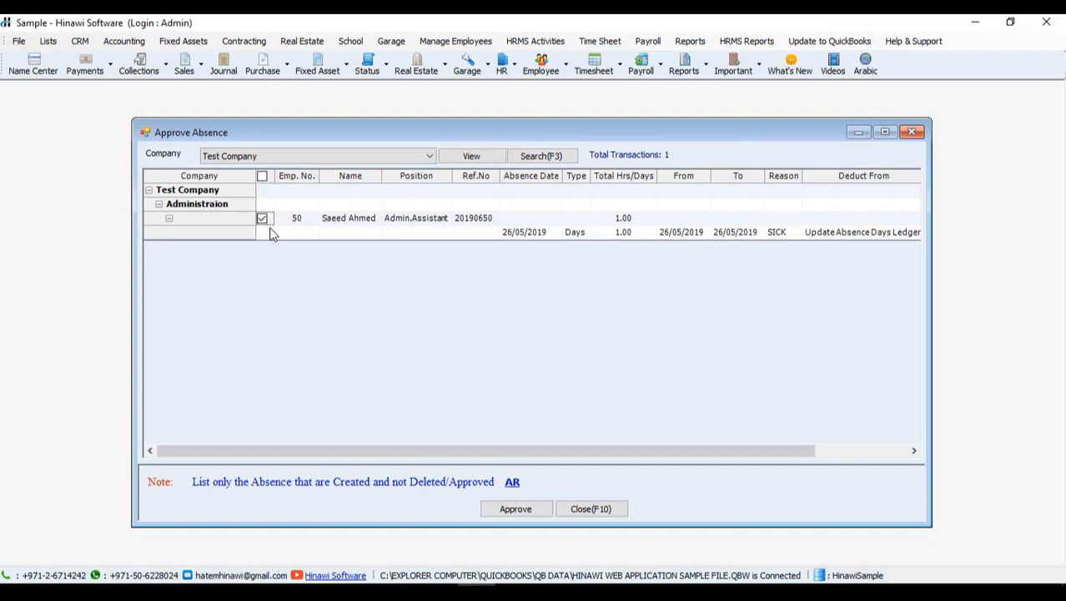
left_click(515, 509)
left_click(567, 358)
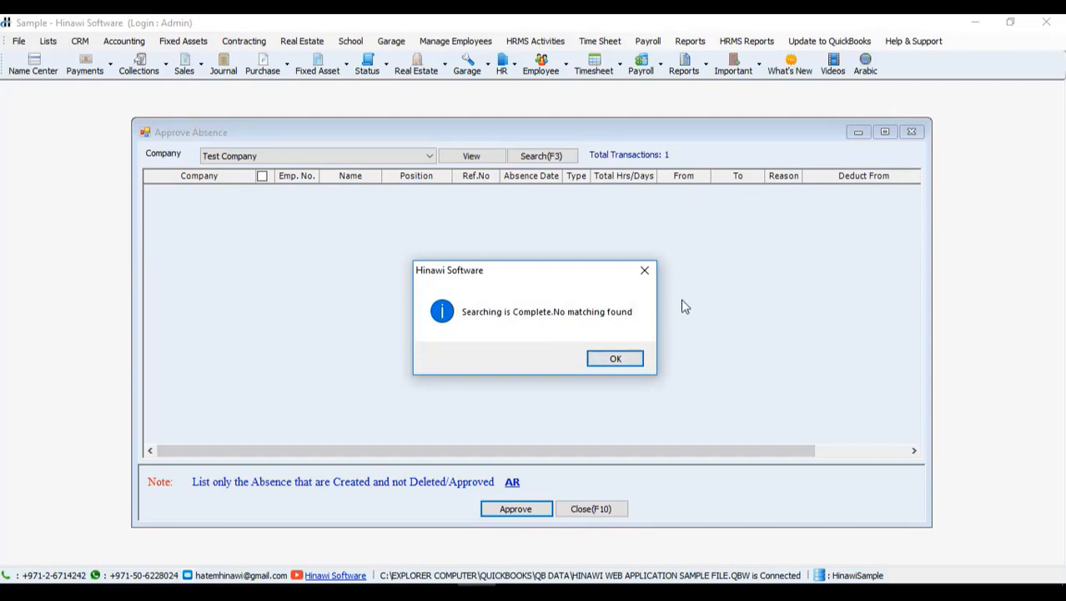
left_click(624, 359)
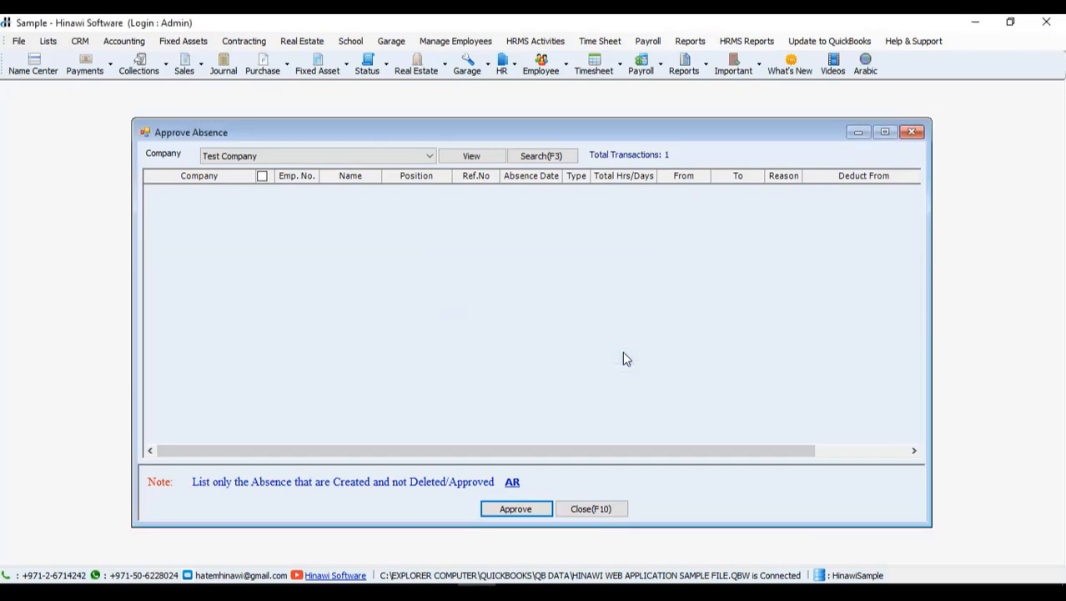
left_click(920, 133)
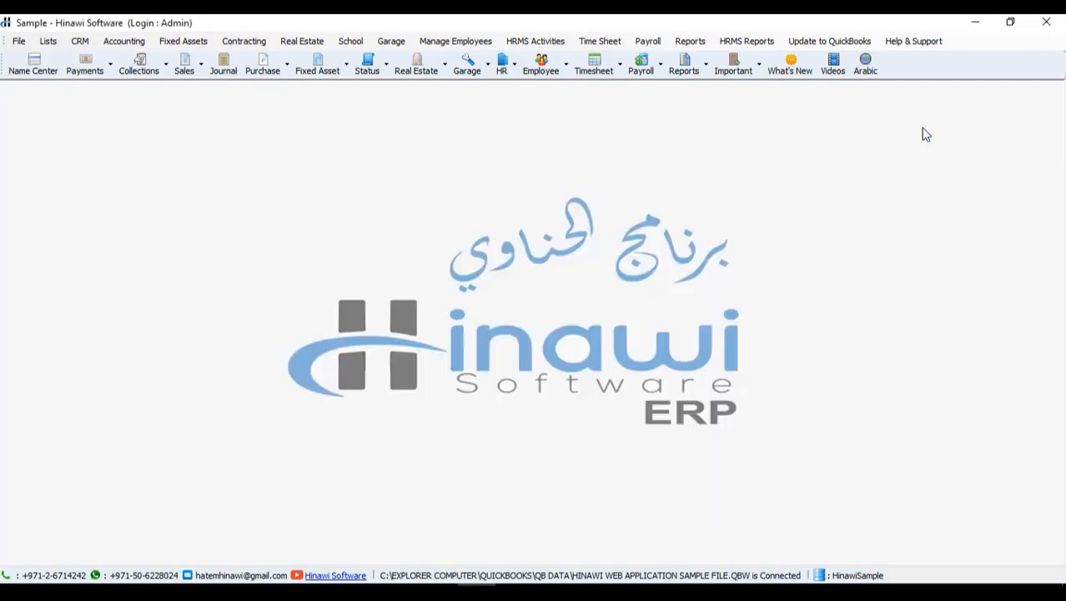
left_click(534, 41)
mouse_move(551, 76)
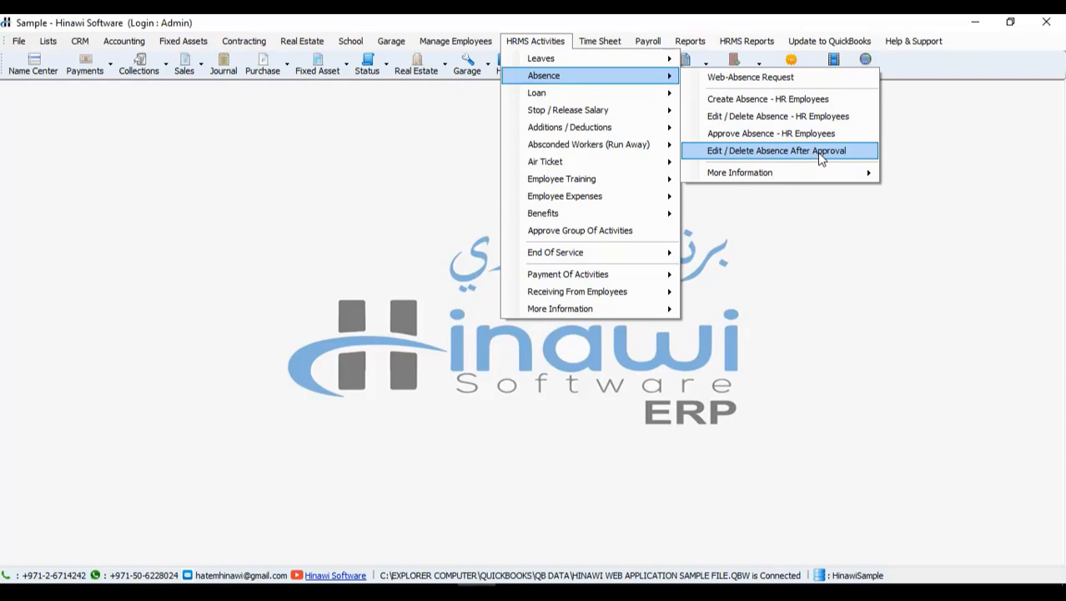
mouse_move(646, 62)
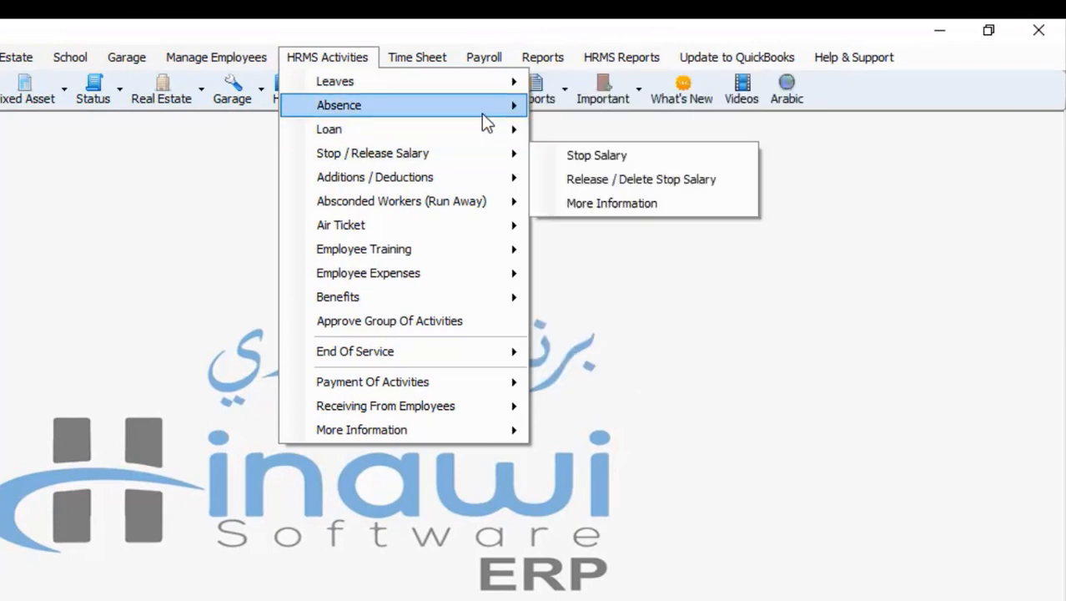
mouse_move(482, 114)
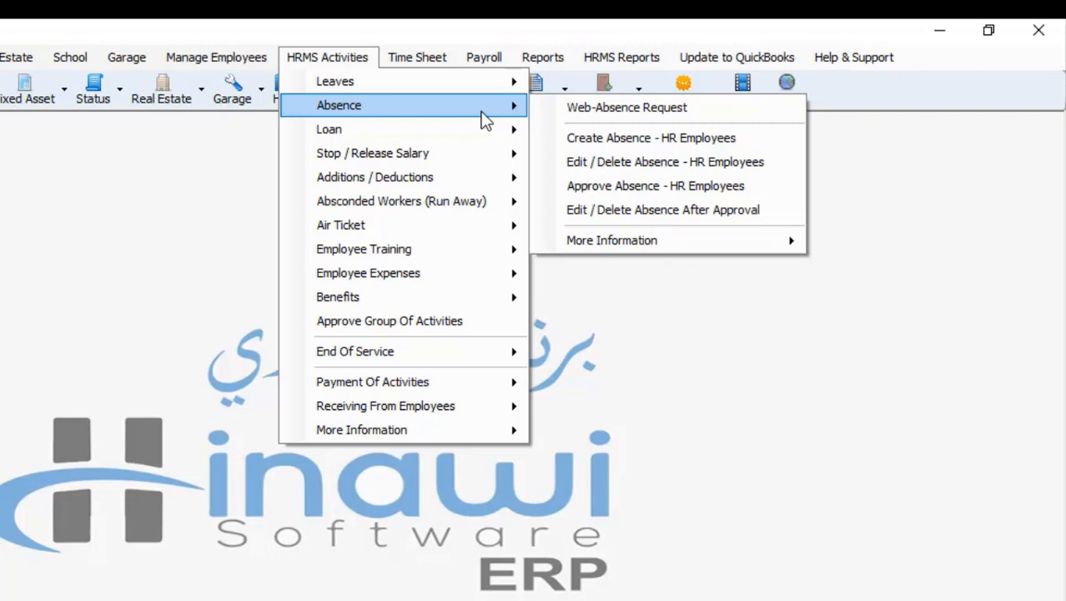
mouse_move(474, 90)
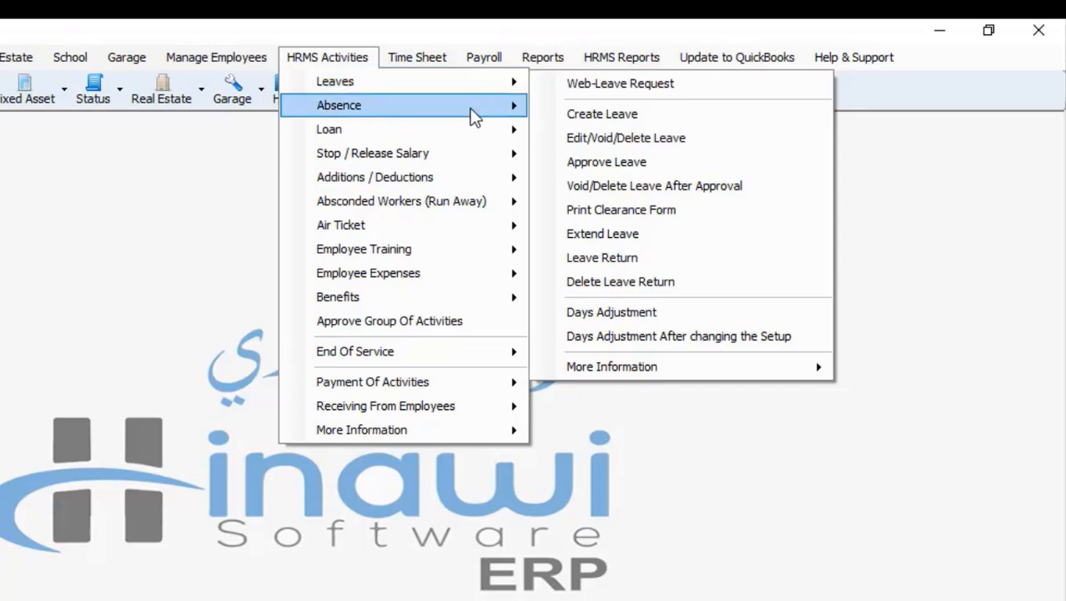
mouse_move(473, 111)
mouse_move(661, 239)
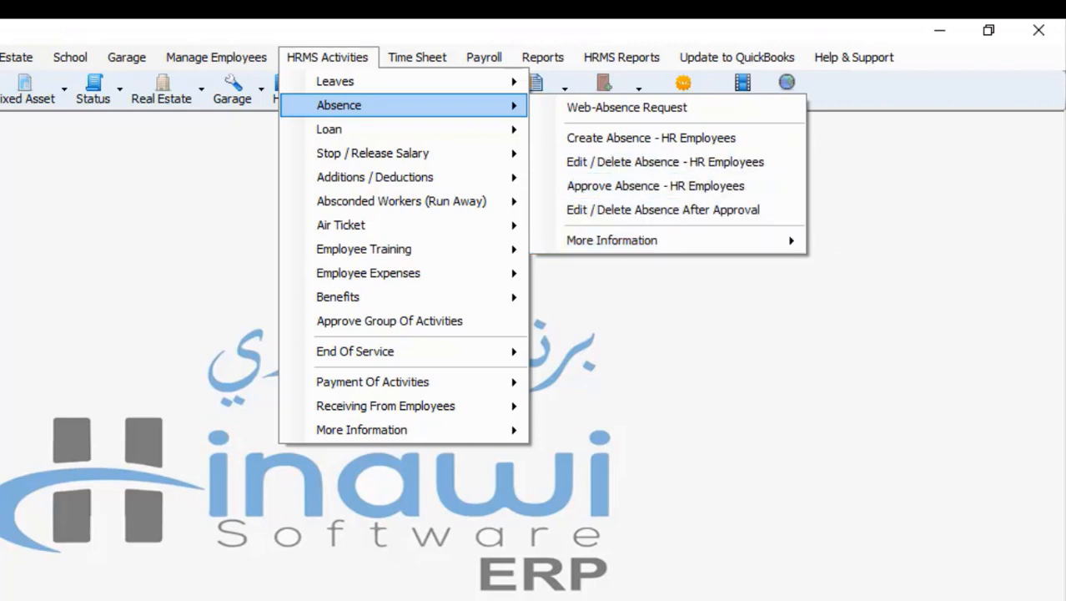
key("alt+Tab")
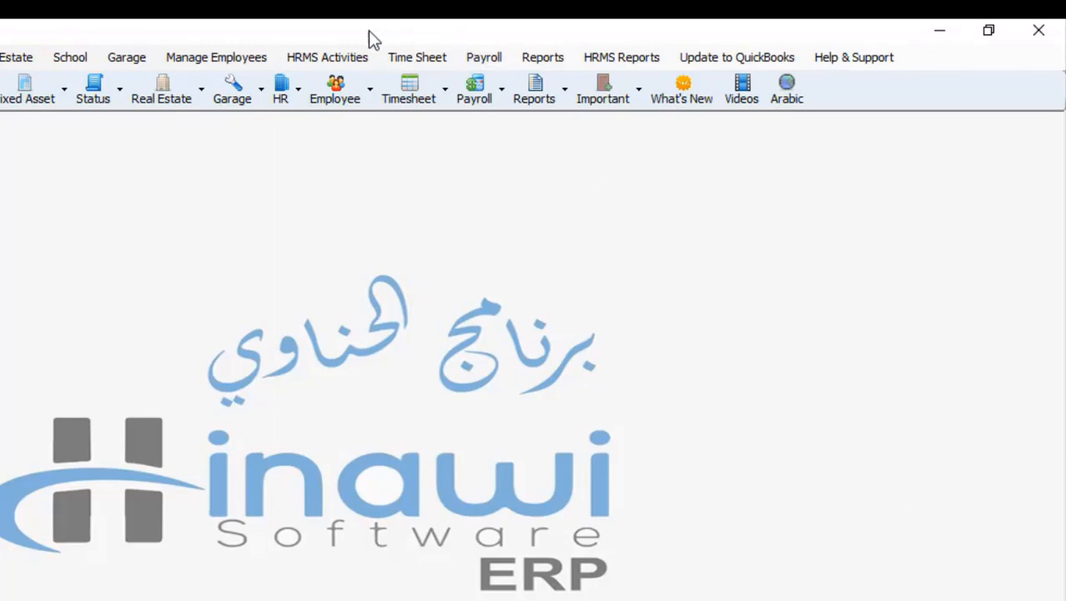
- Start a detailed timesheet and set its company to Test Company
left_click(350, 57)
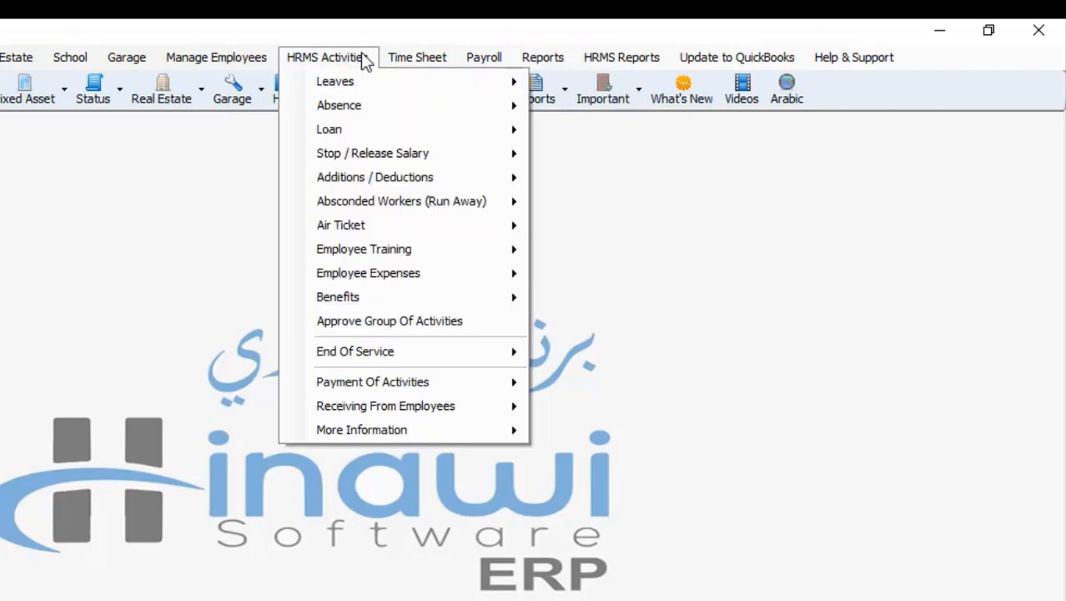
mouse_move(395, 57)
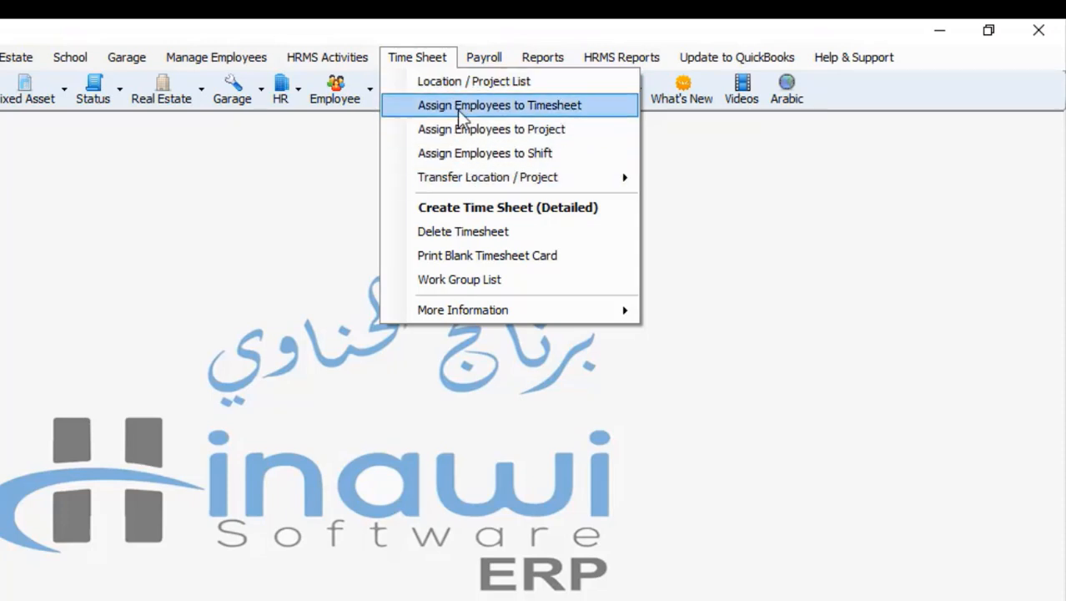
left_click(493, 214)
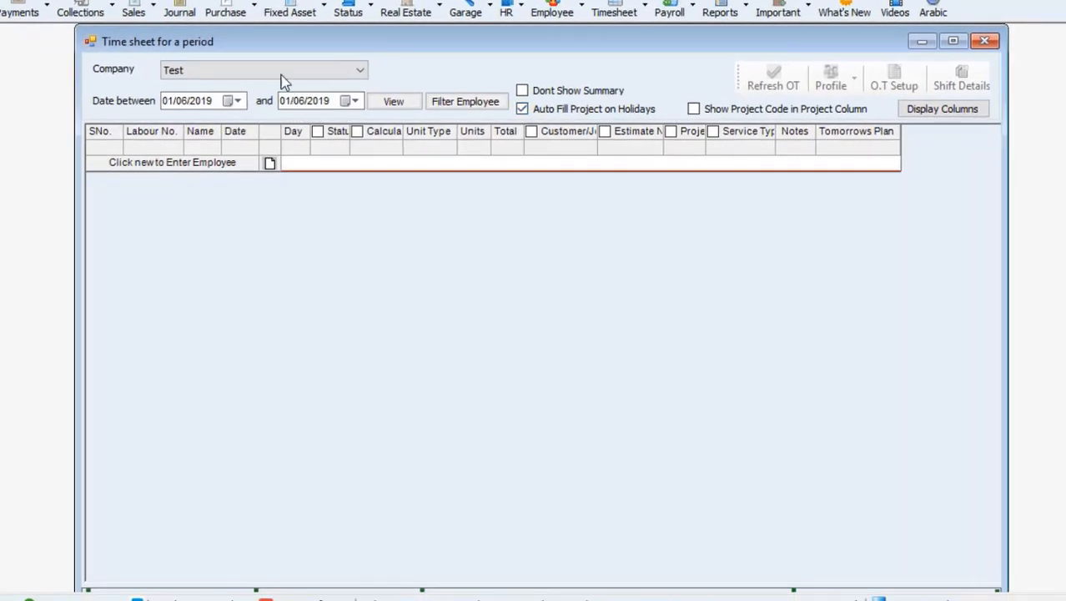
left_click(280, 74)
left_click(264, 161)
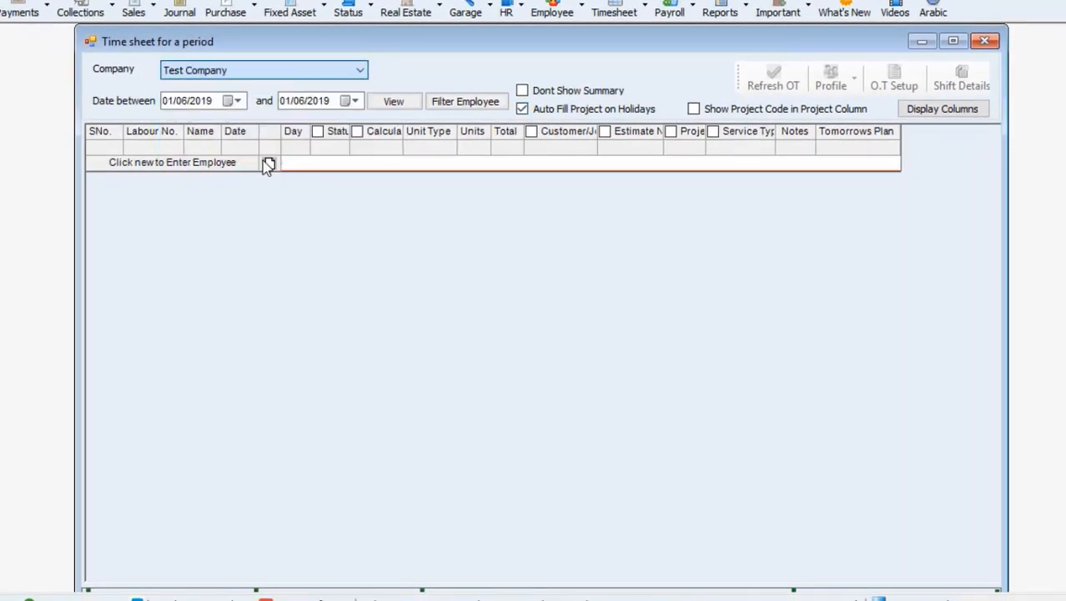
- Set the timesheet period from 01/01/2019 to 31/01/2019
left_click(236, 101)
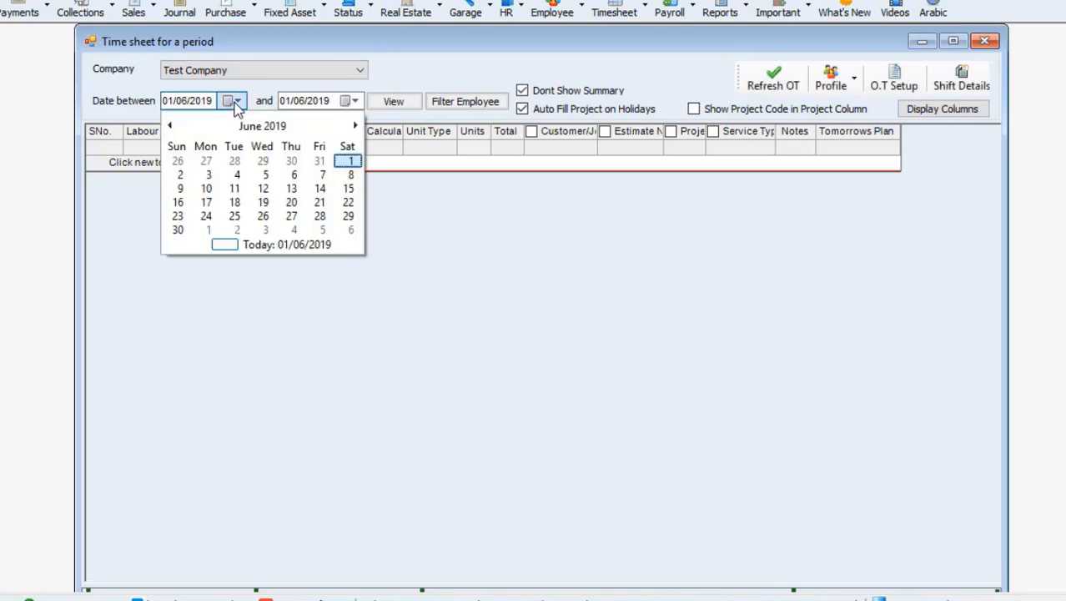
left_click(170, 125)
left_click(170, 125)
left_click(169, 125)
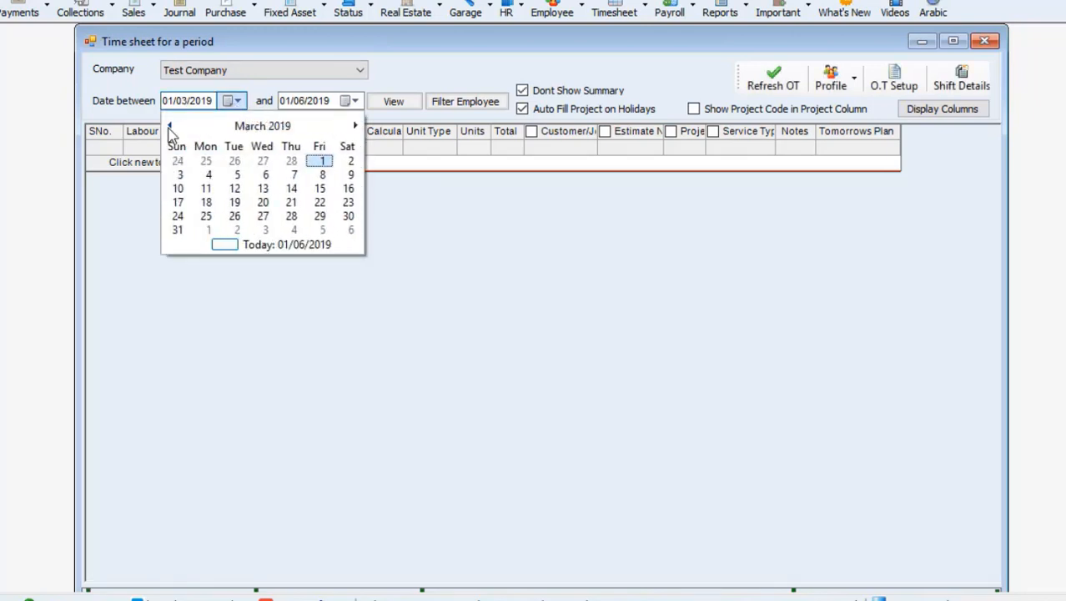
left_click(169, 125)
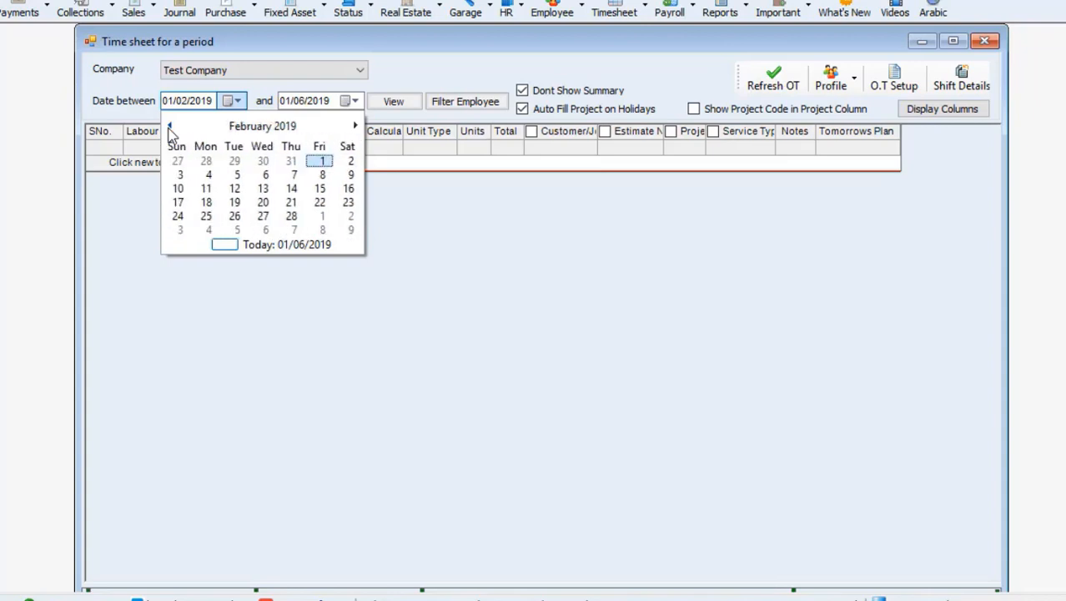
left_click(169, 125)
left_click(235, 161)
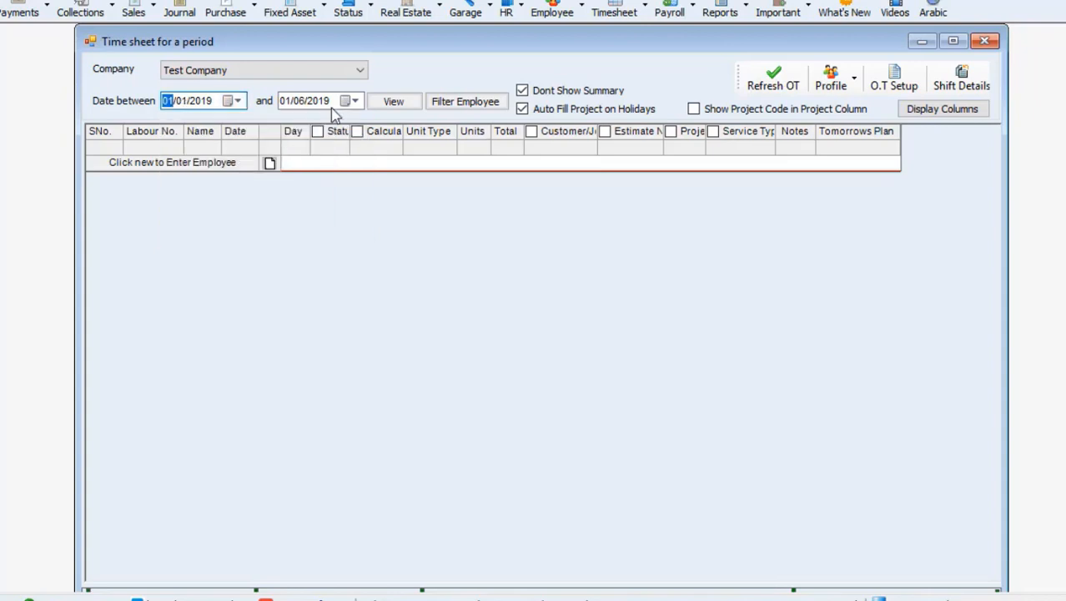
left_click(353, 101)
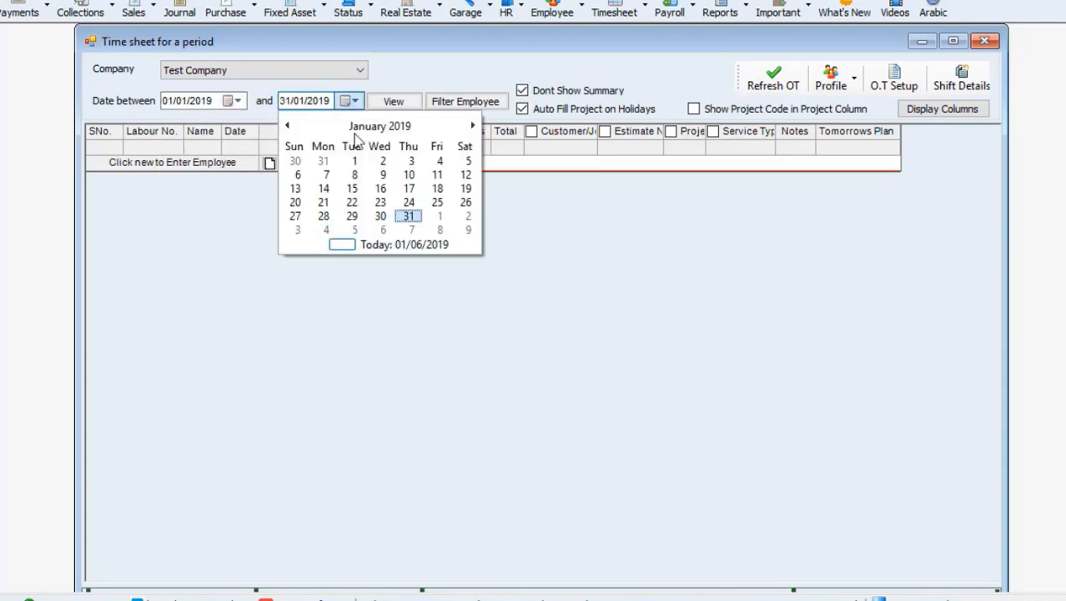
left_click(407, 216)
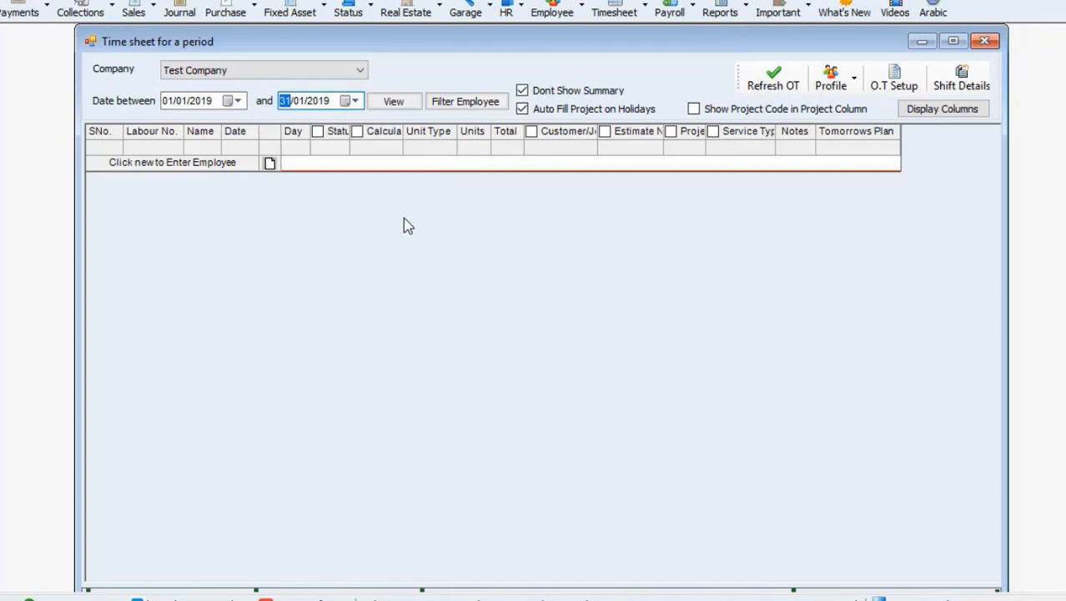
- List Test Company's employees in the employee filter and load the IT Department employee into the timesheet
left_click(443, 103)
left_click(859, 94)
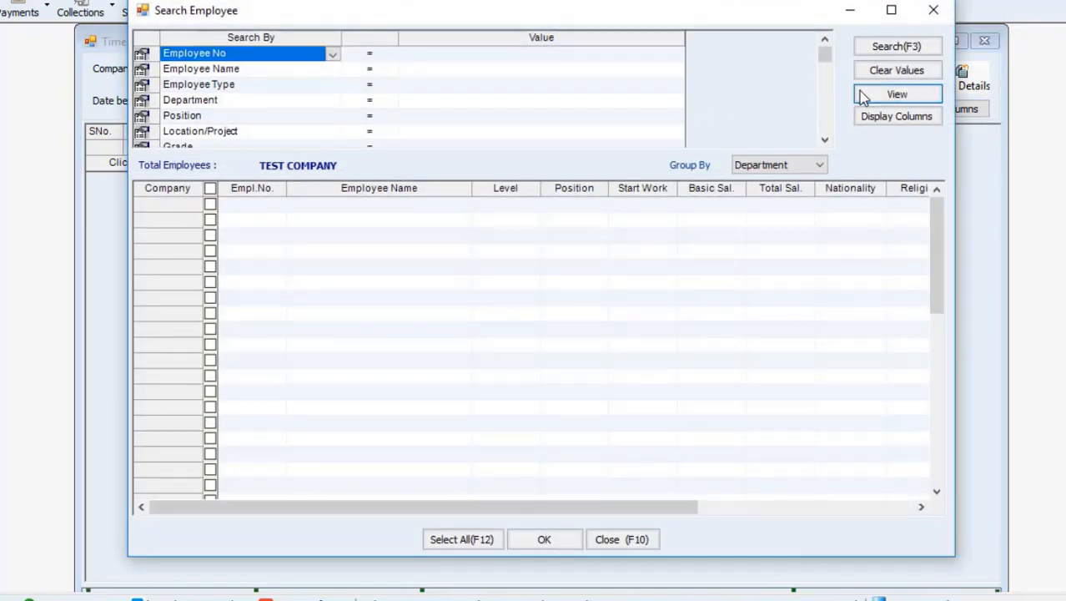
left_click(244, 234)
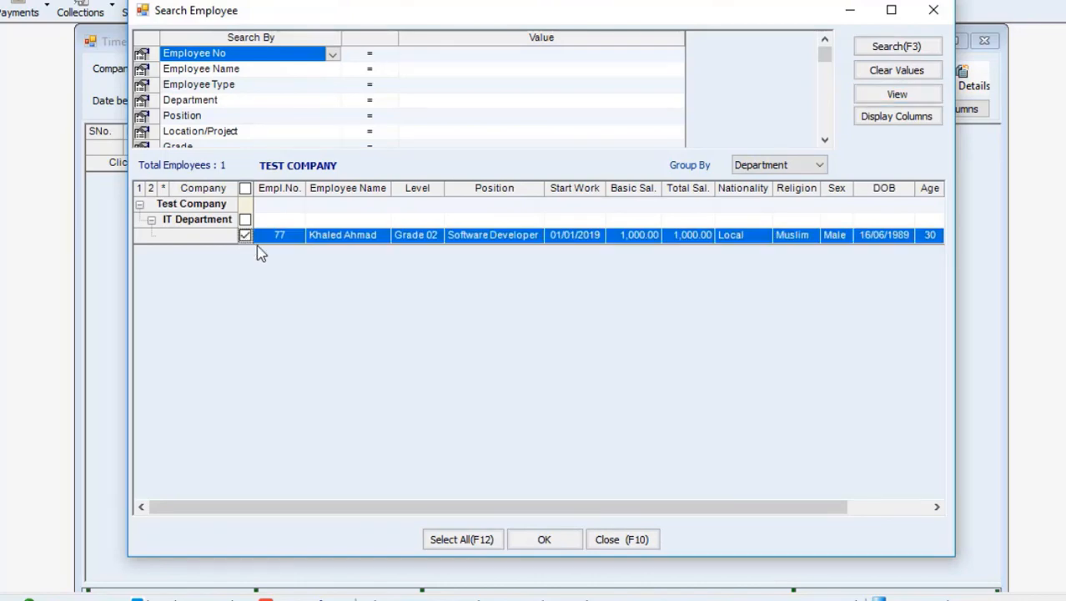
left_click(546, 540)
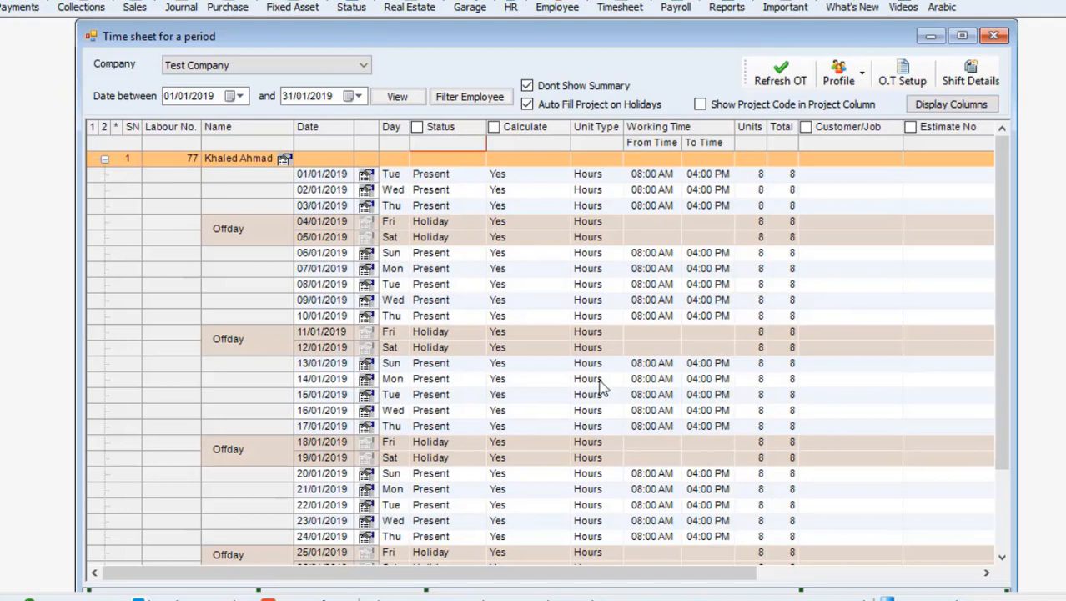
- Change the employee's status on 03/01/2019 to Absent and confirm the status change
left_click_drag(633, 579, 659, 582)
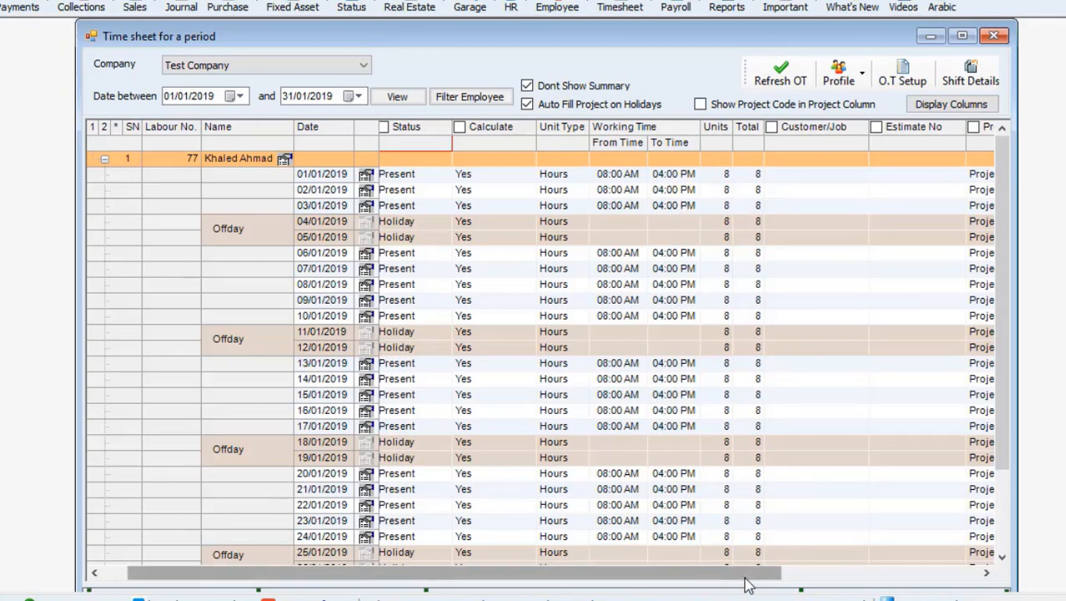
left_click_drag(747, 575, 947, 573)
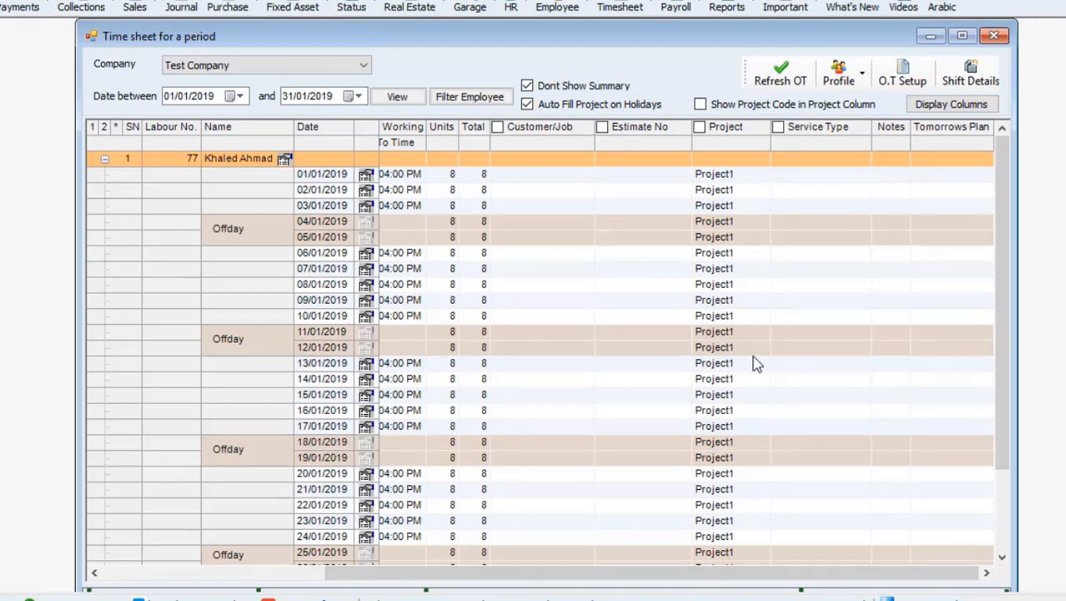
left_click_drag(704, 584, 400, 570)
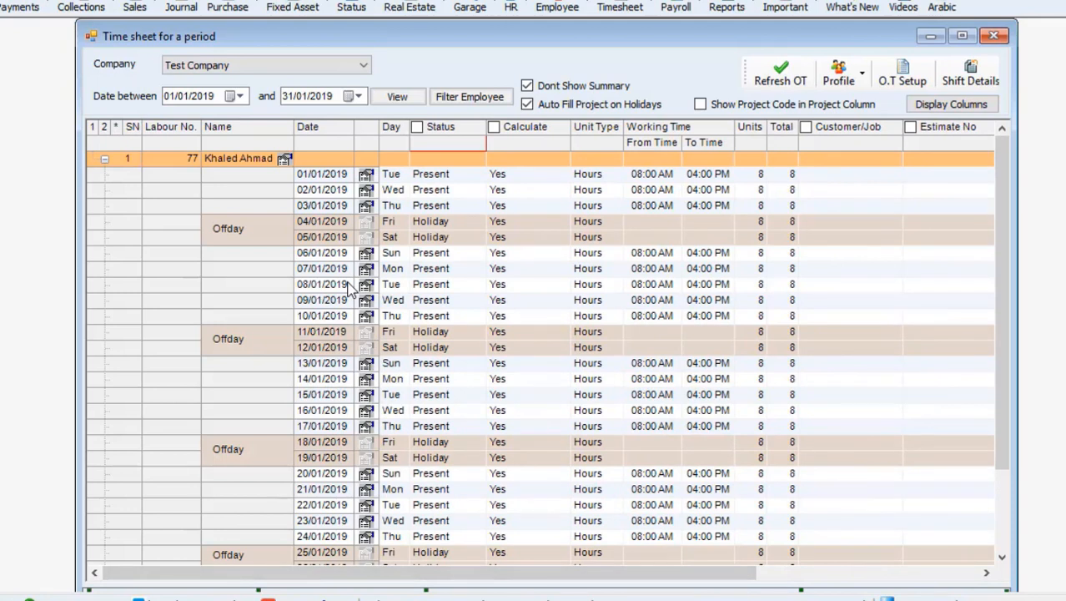
right_click(368, 211)
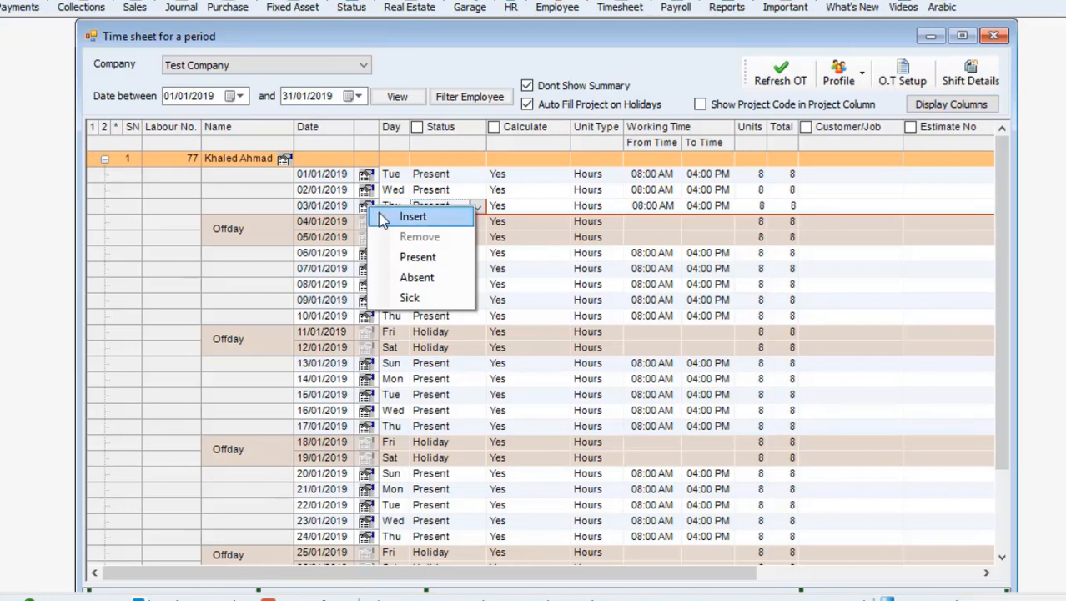
left_click(412, 281)
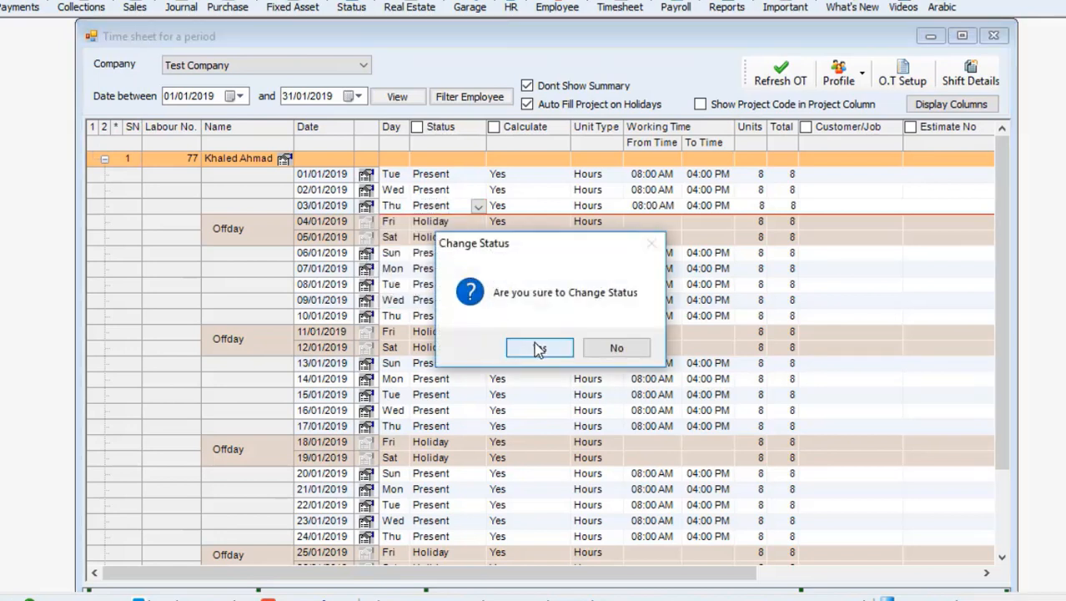
left_click(540, 349)
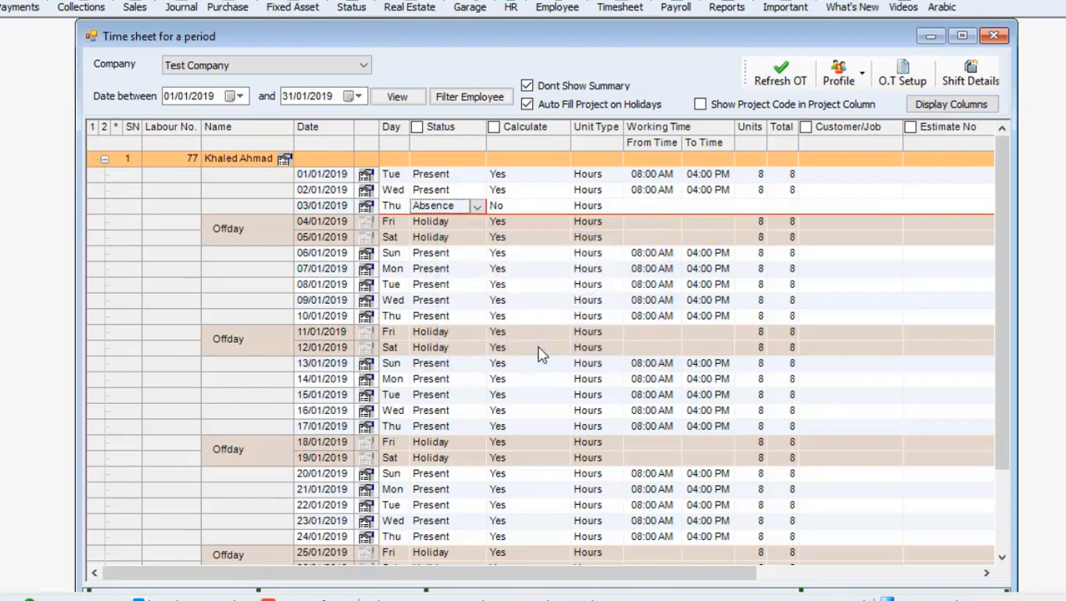
- Set Calculate to Yes for the 03/01/2019 absence and check its working time and units
left_click(516, 208)
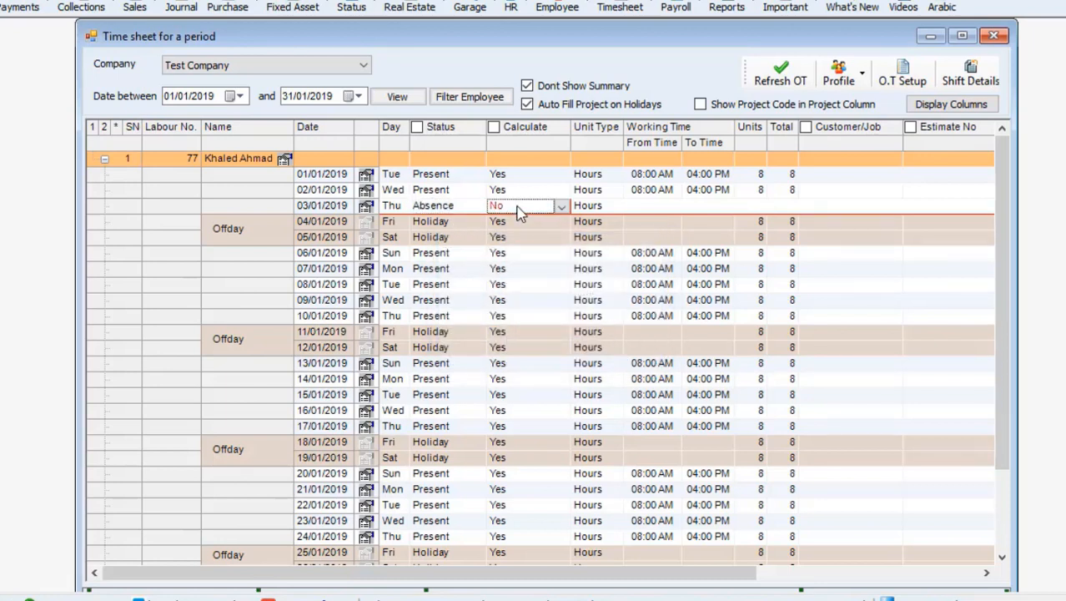
left_click(562, 207)
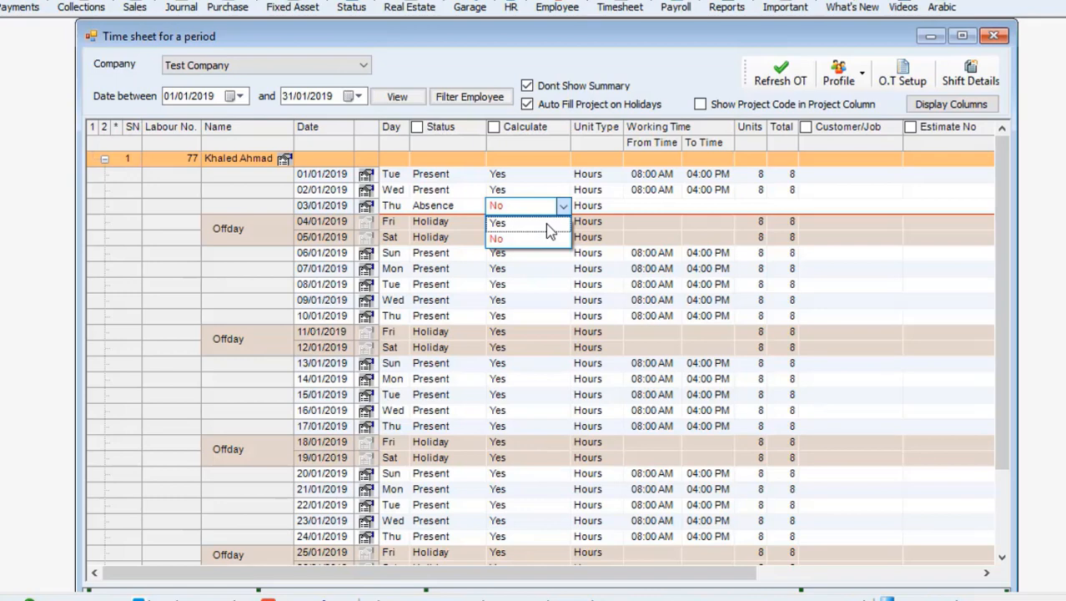
left_click(497, 239)
left_click(617, 211)
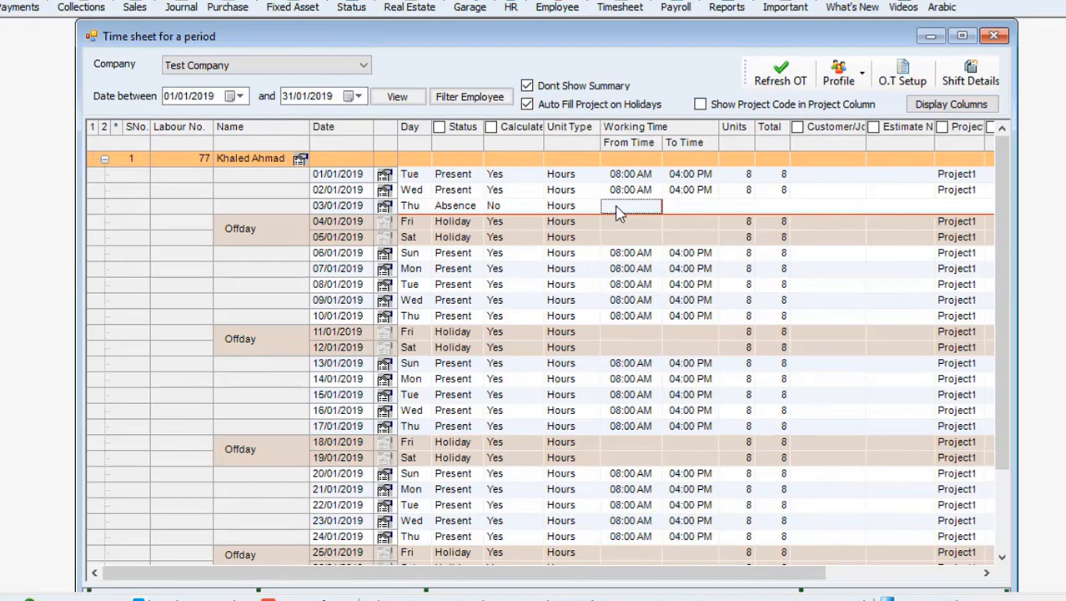
left_click(500, 210)
left_click(629, 209)
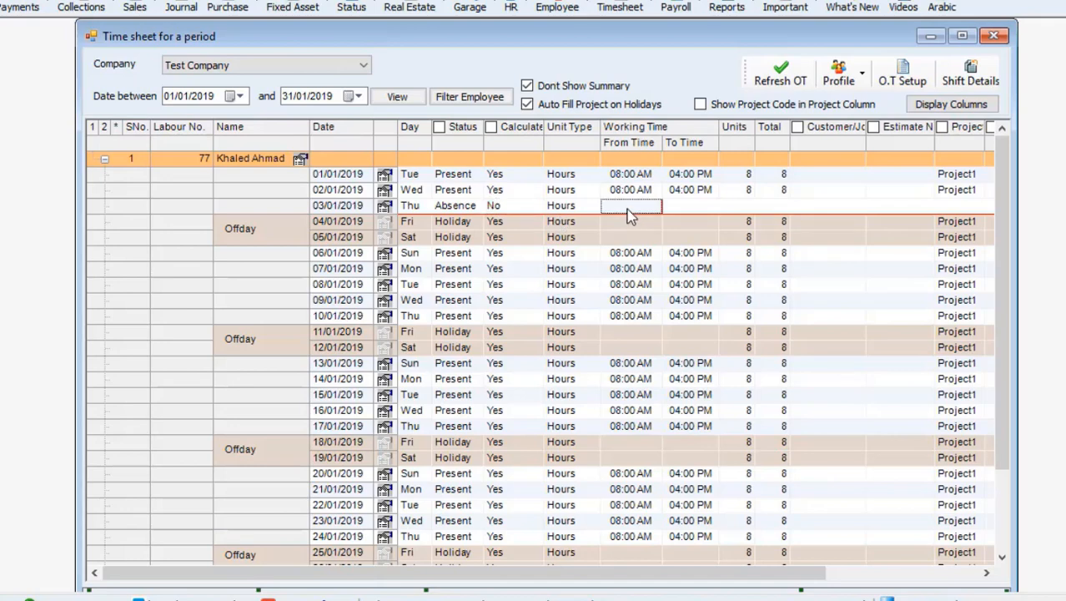
left_click(507, 207)
left_click(514, 207)
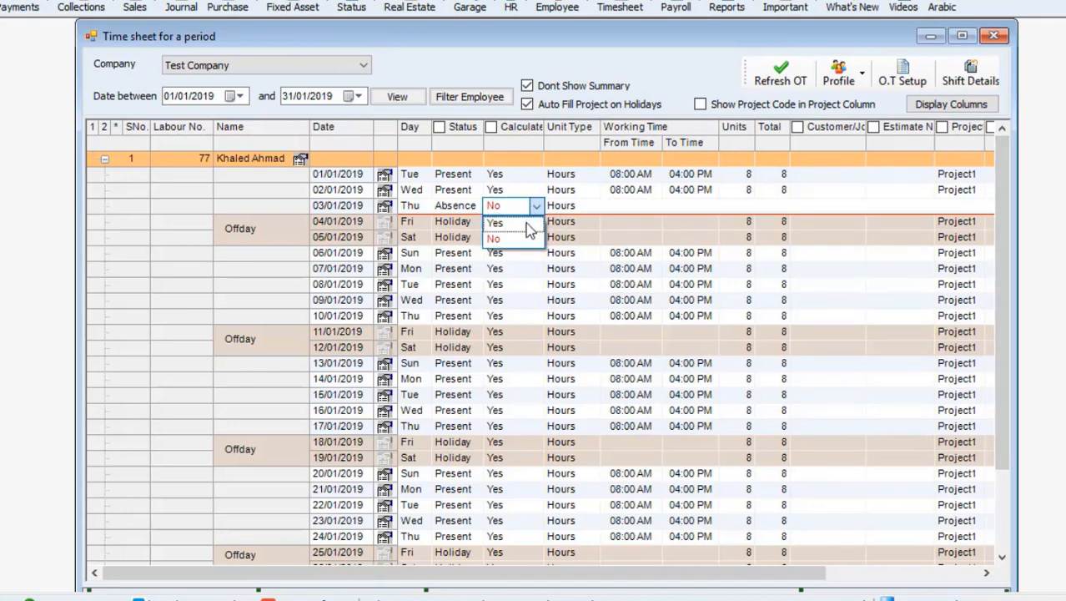
left_click(495, 223)
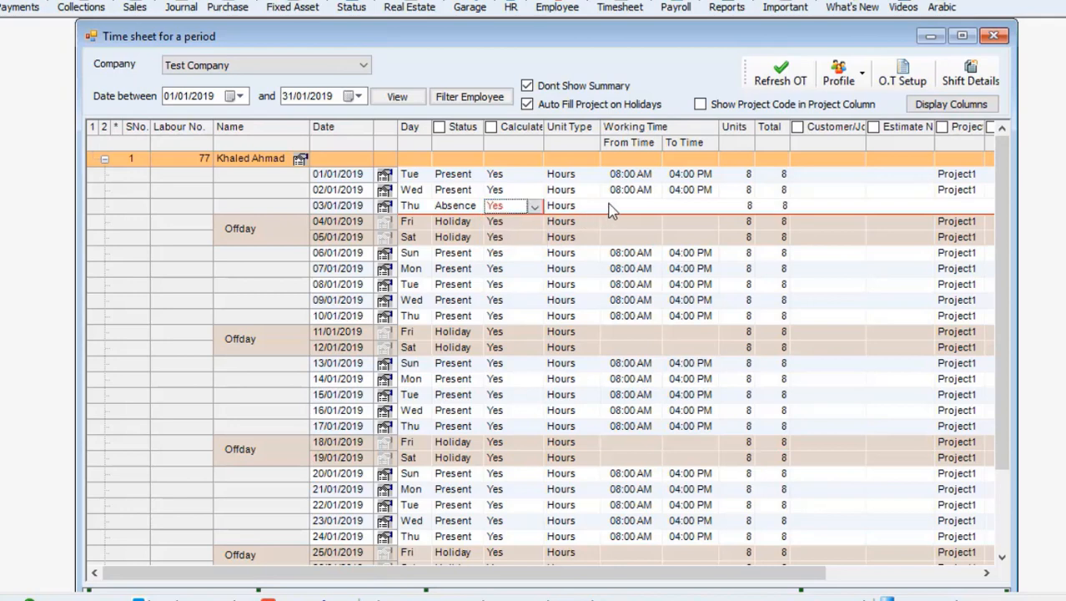
left_click(609, 208)
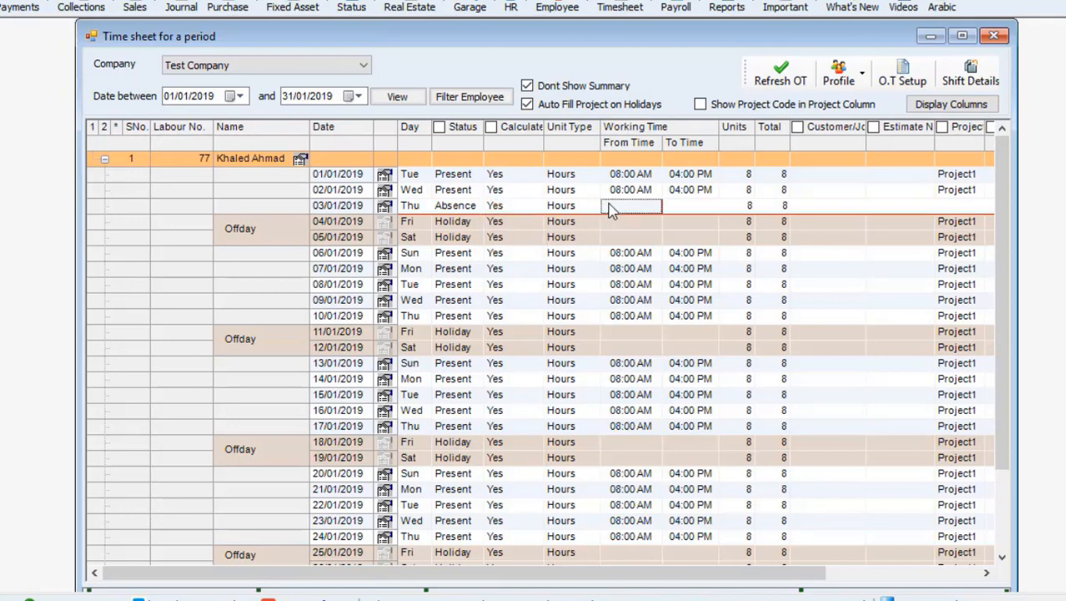
left_click(738, 209)
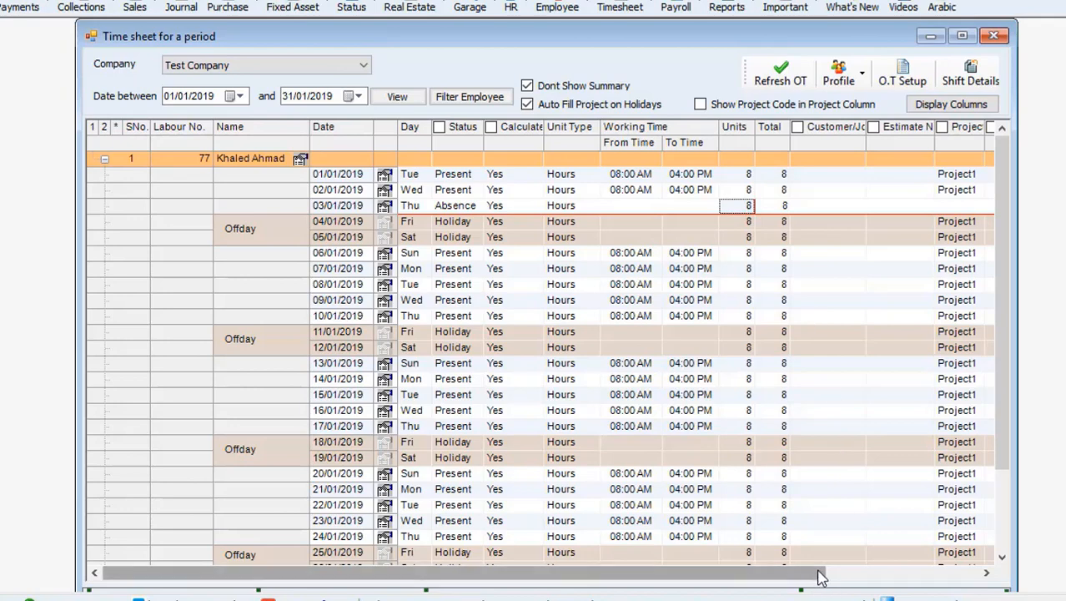
mouse_move(815, 575)
left_mouse_down()
mouse_move(991, 570)
mouse_move(805, 574)
left_mouse_up()
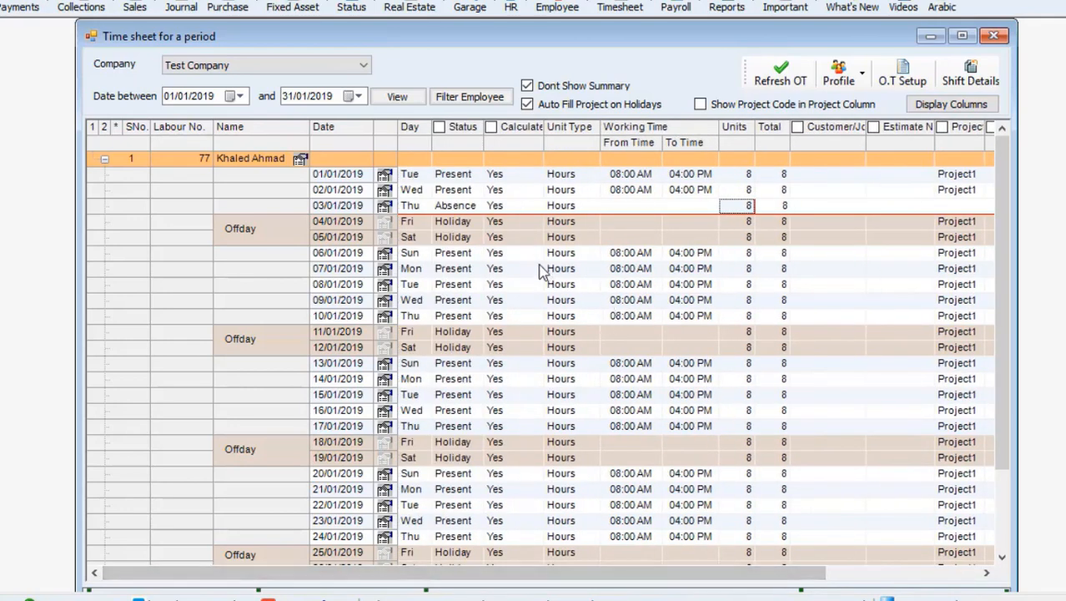
- Set Calculate back to No for the 03/01/2019 absence and maximize the timesheet window
left_click(501, 207)
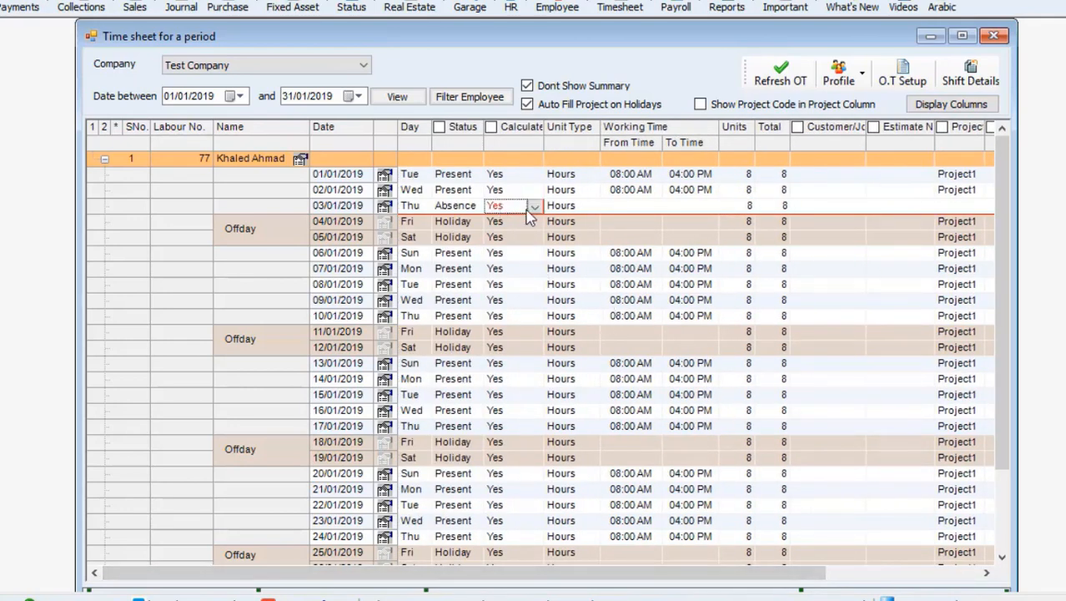
left_click(534, 206)
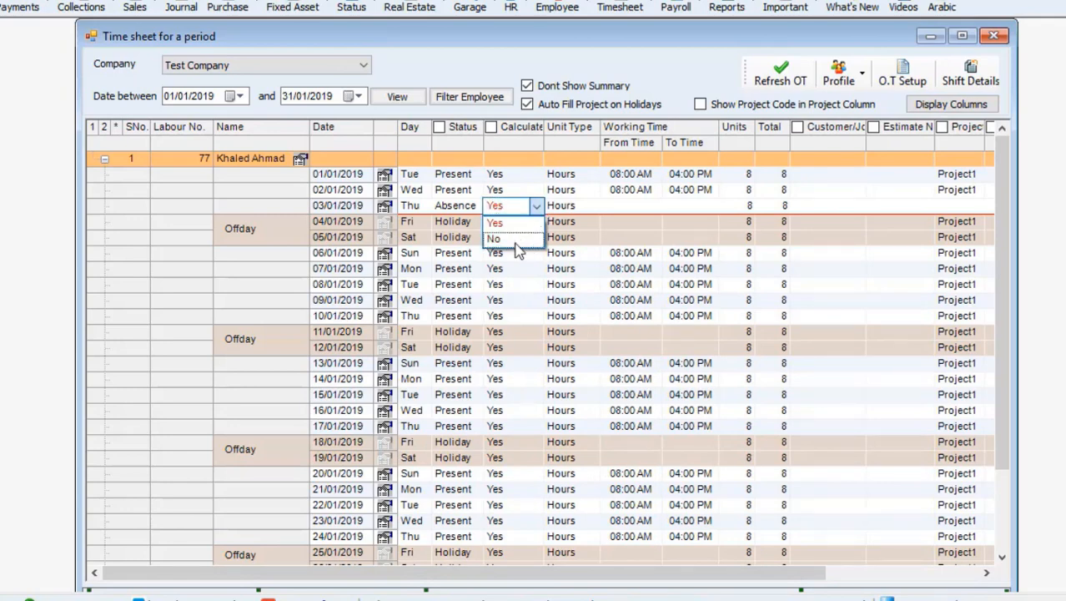
left_click(494, 239)
left_click(734, 206)
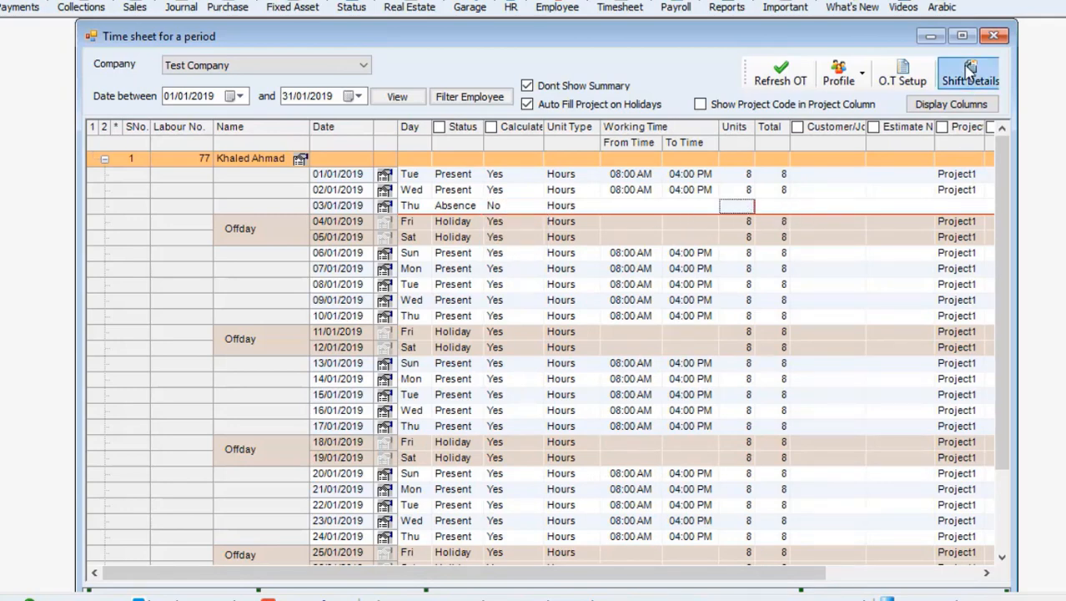
left_click(962, 36)
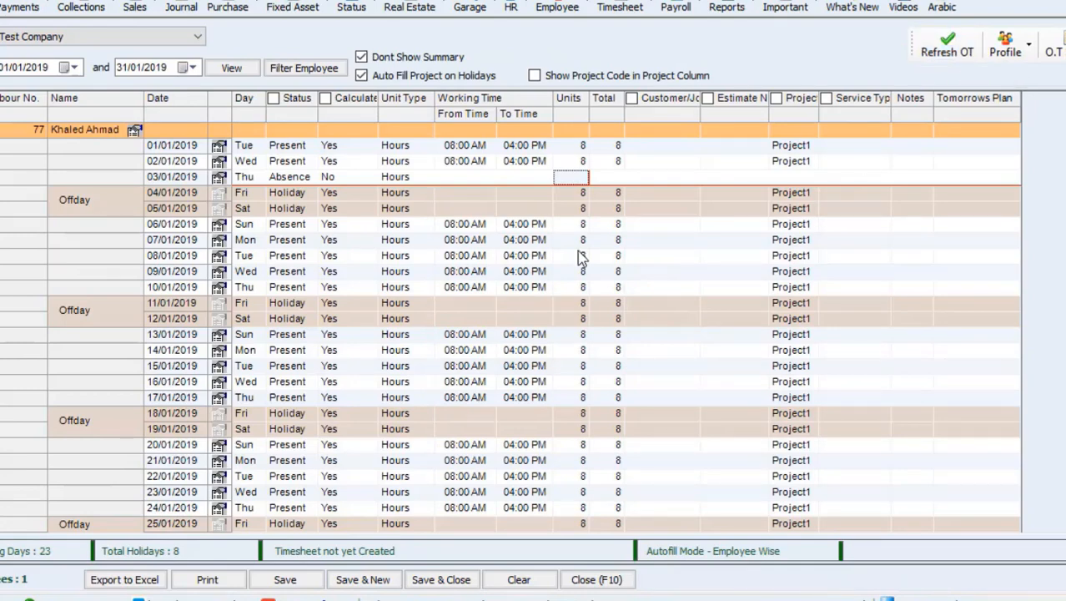
- Switch Calculate to Yes again on the 03/01/2019 row and inspect its working time fields
left_click(355, 178)
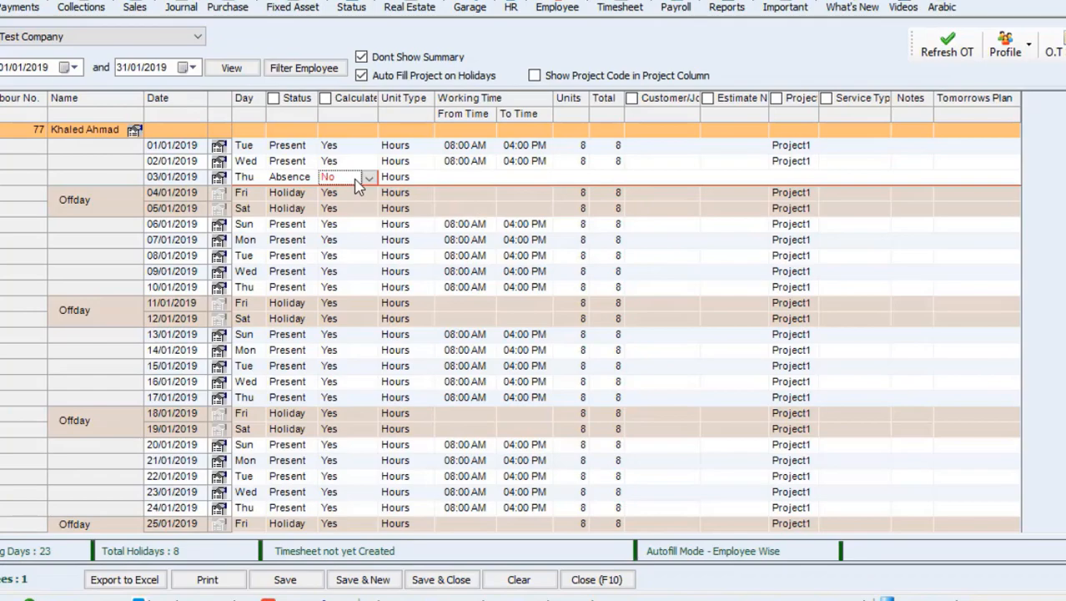
right_click(225, 180)
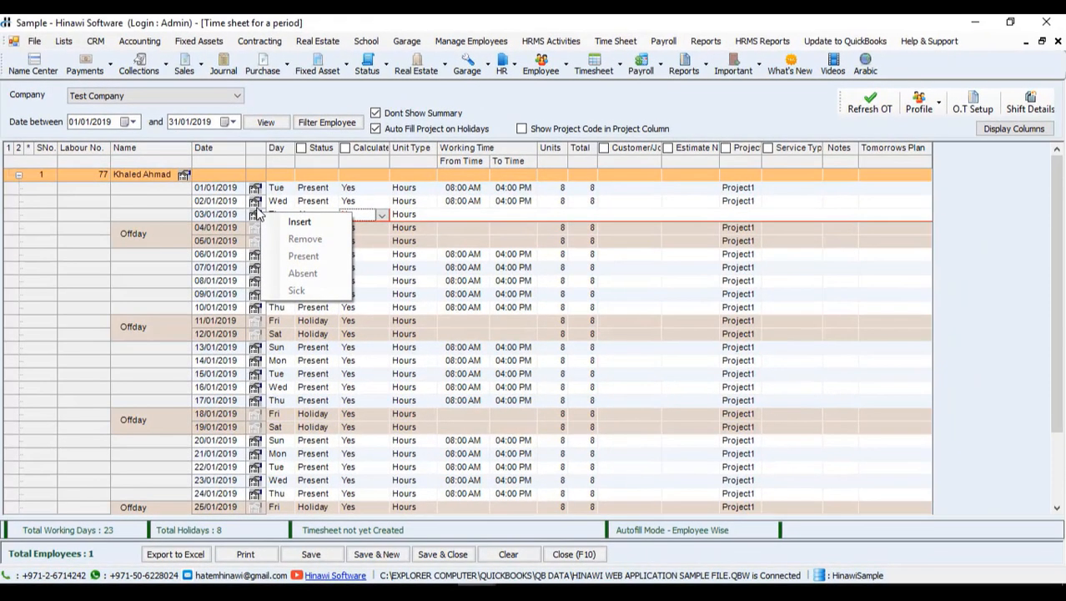
left_click(300, 221)
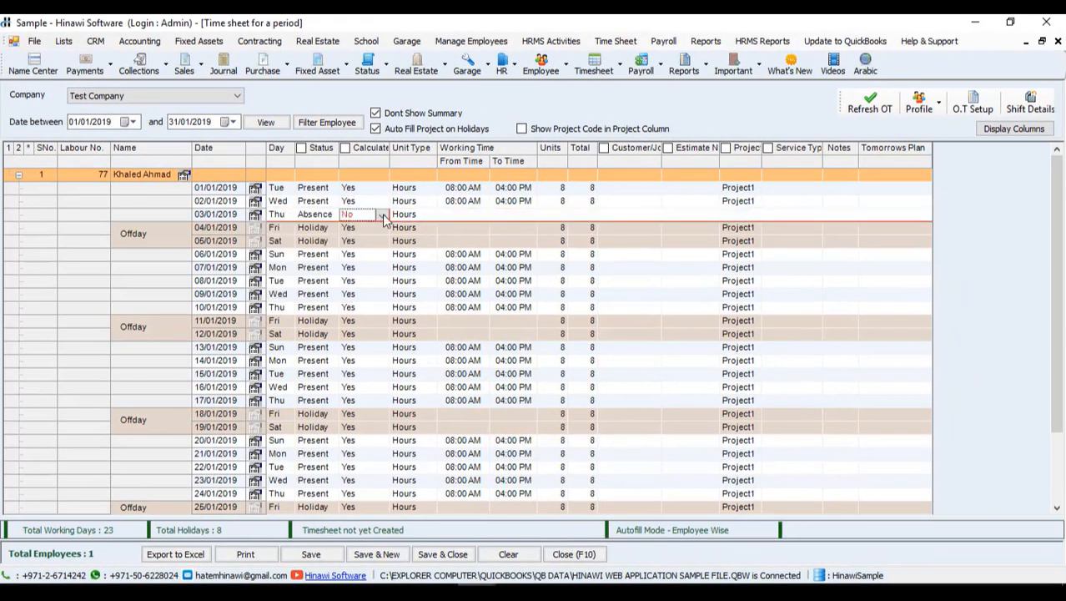
left_click(382, 215)
left_click(376, 232)
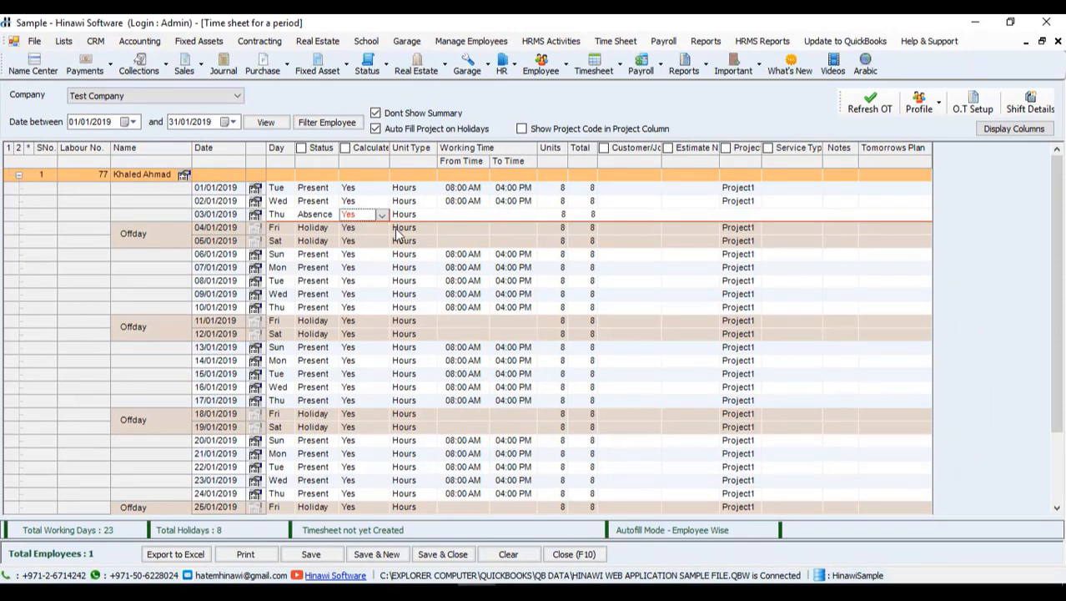
left_click(449, 215)
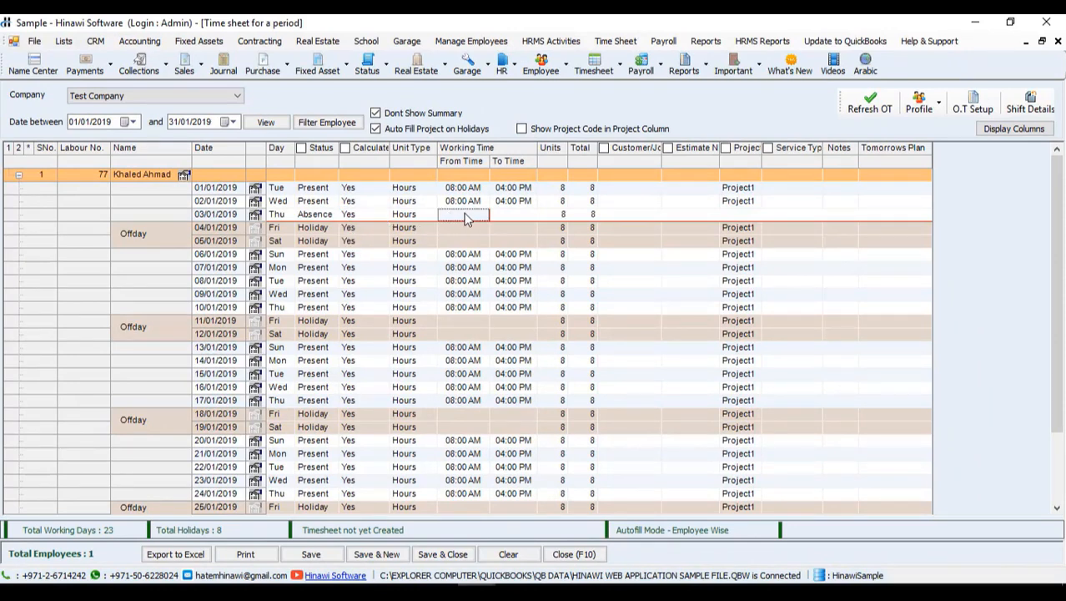
left_click(512, 215)
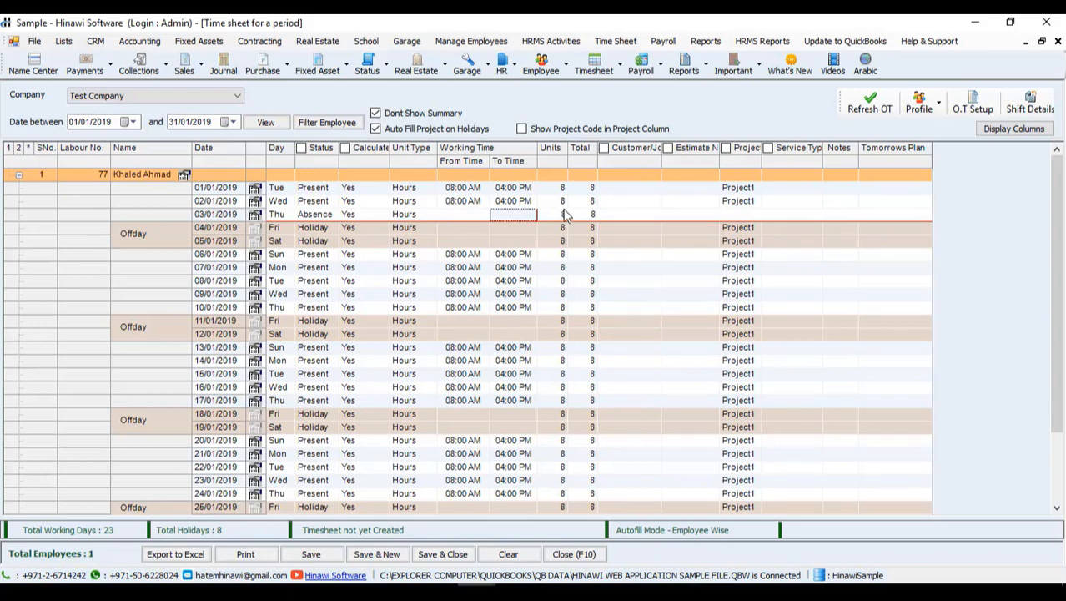
- Exclude the 03/01/2019 absence from the calculation by setting Calculate to No
left_click(365, 215)
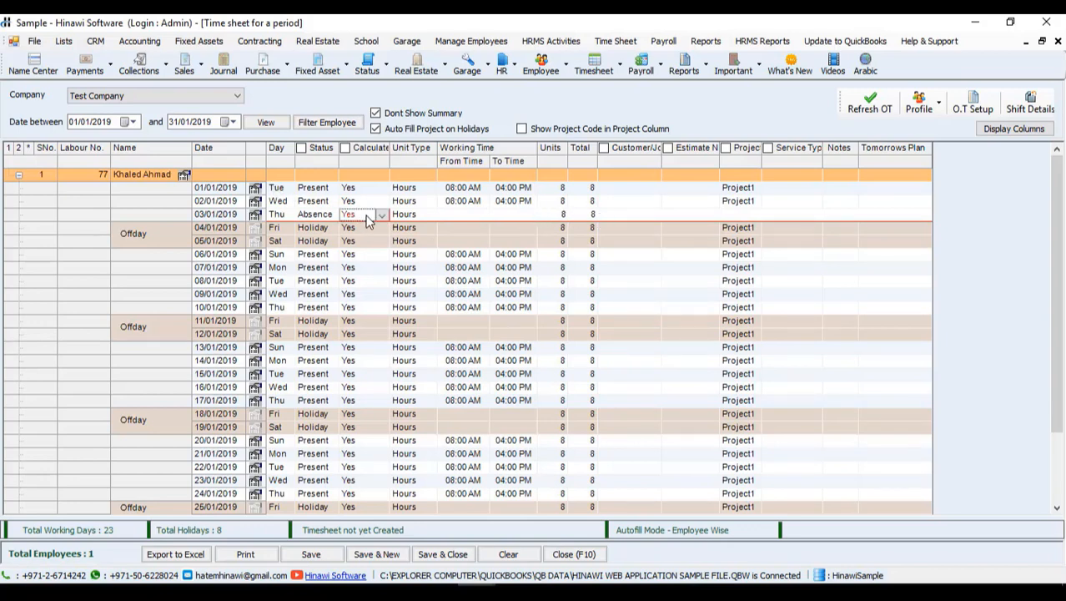
left_click(379, 215)
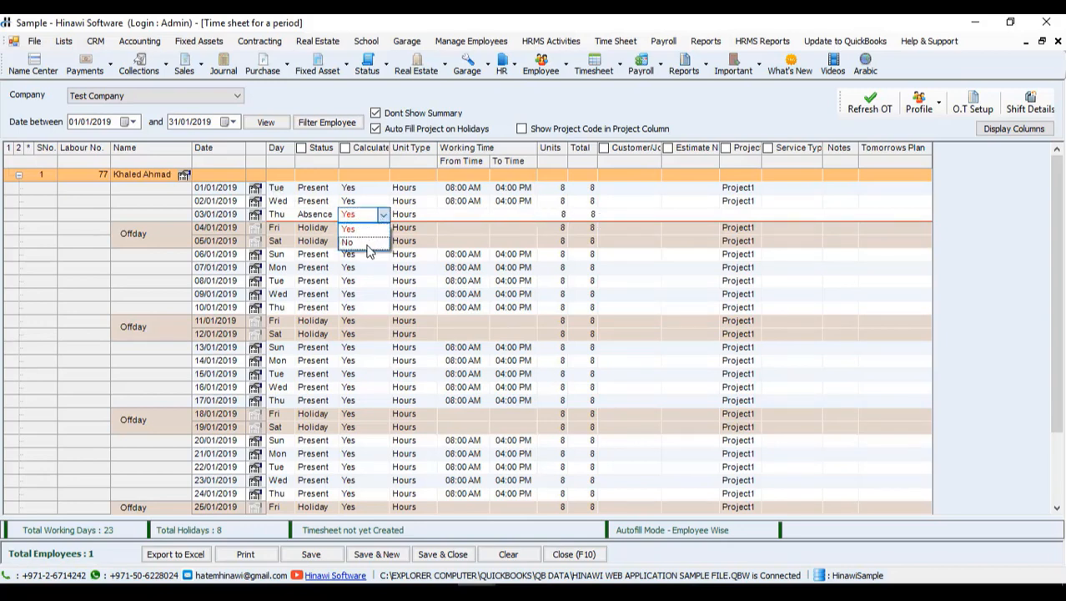
left_click(363, 243)
left_click(449, 217)
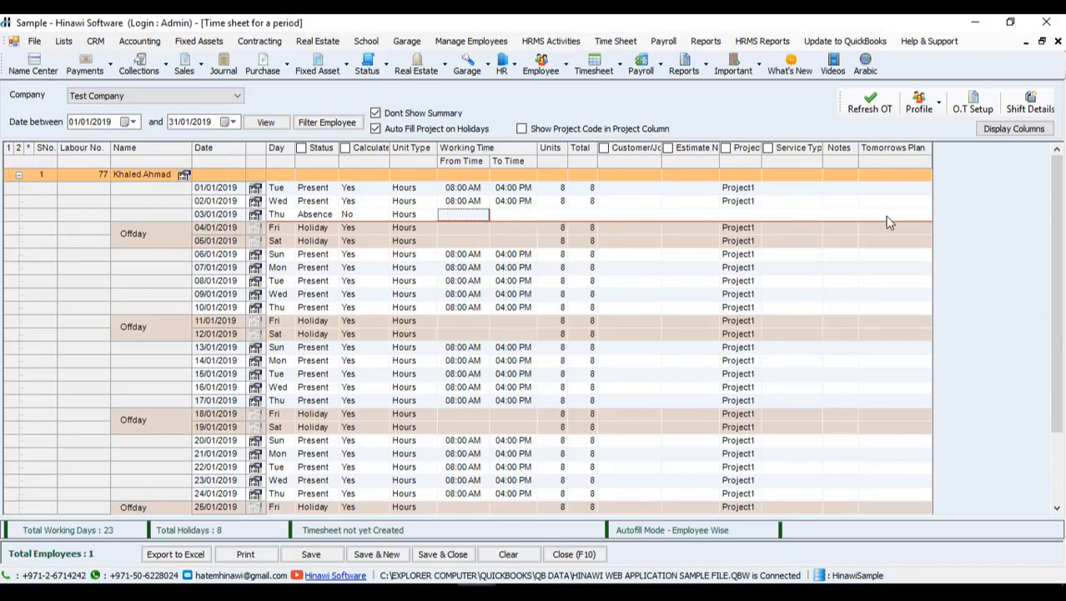
- Change the employee's status on 06/01/2019 to Sick, confirm the change, and select that day's Calculate value
right_click(259, 258)
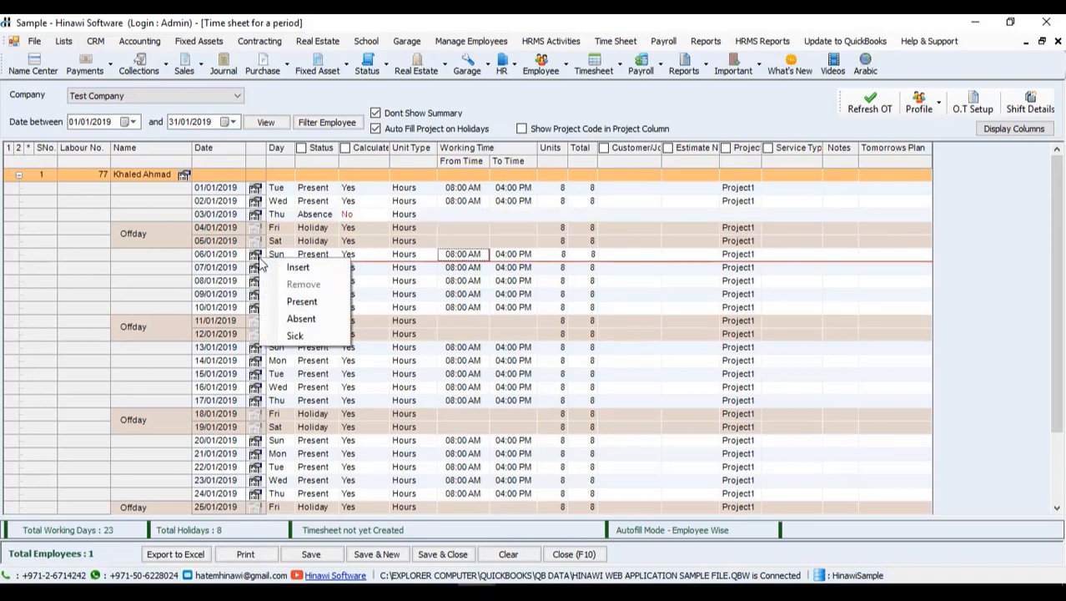
left_click(292, 336)
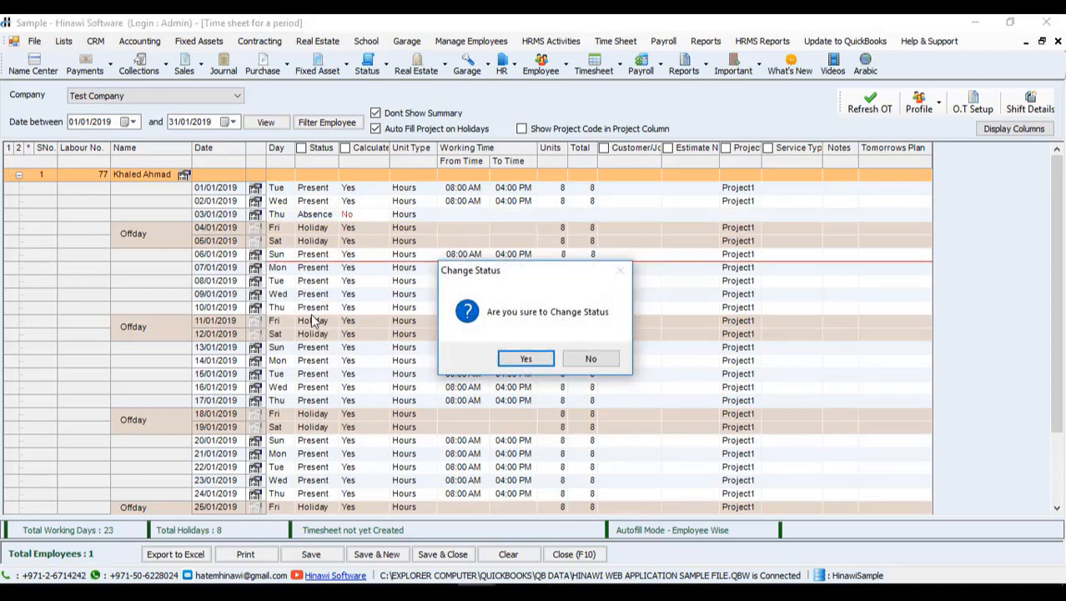
left_click(521, 359)
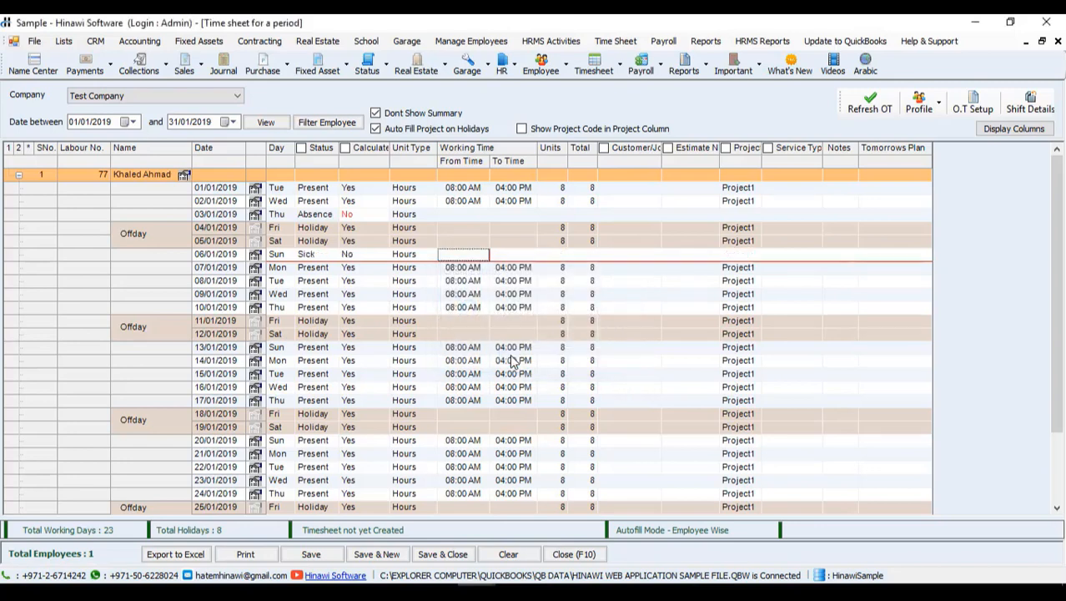
left_click(350, 258)
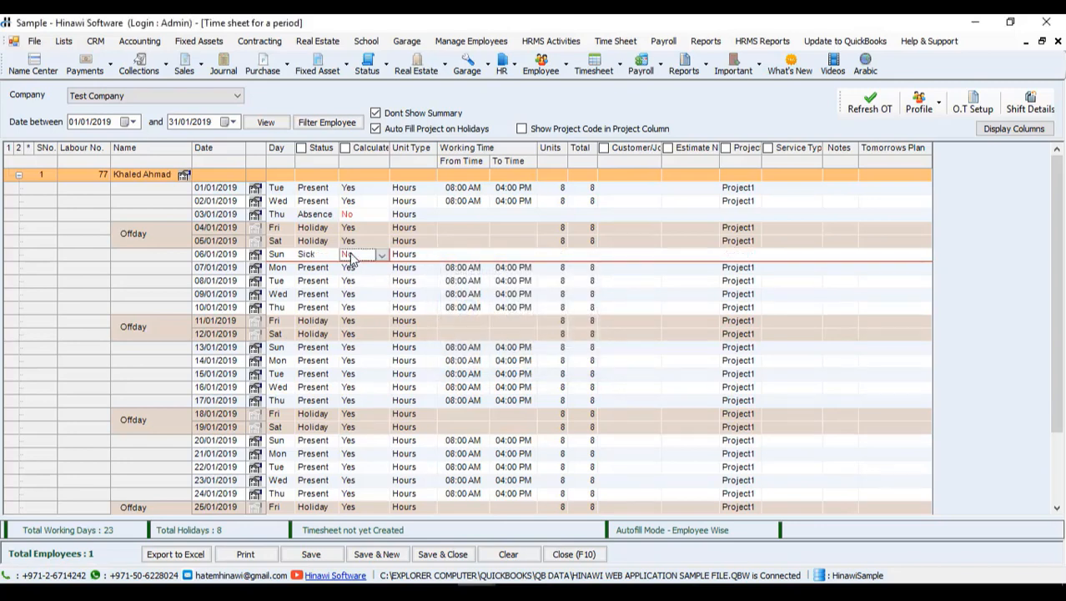
- Set Calculate to No for the sick day on 06/01/2019, save and close the timesheet, and confirm the update
left_click(382, 255)
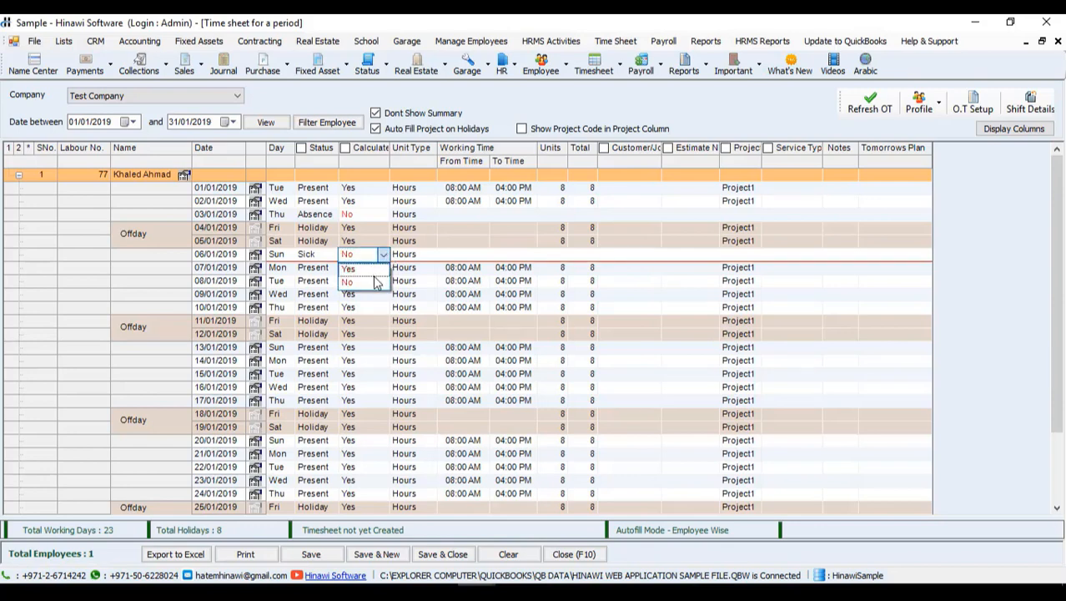
left_click(375, 282)
left_click(425, 258)
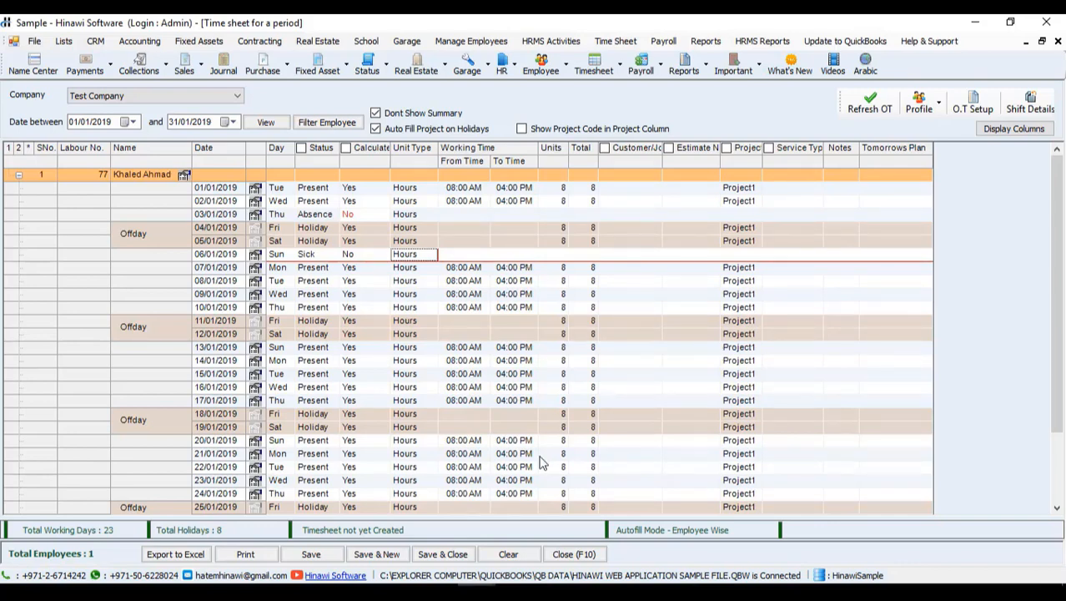
left_click(431, 558)
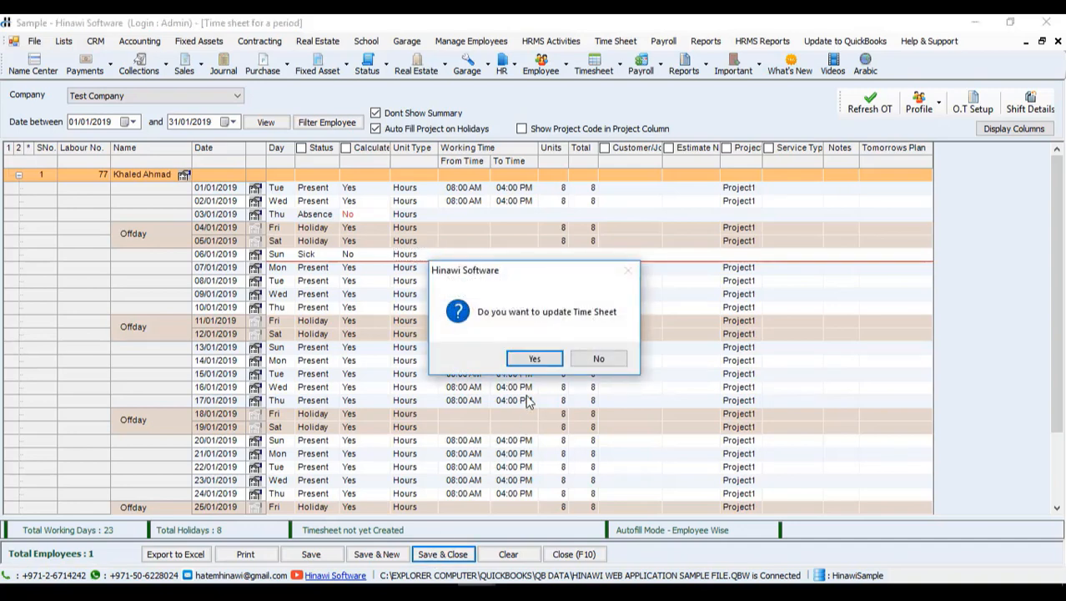
left_click(534, 359)
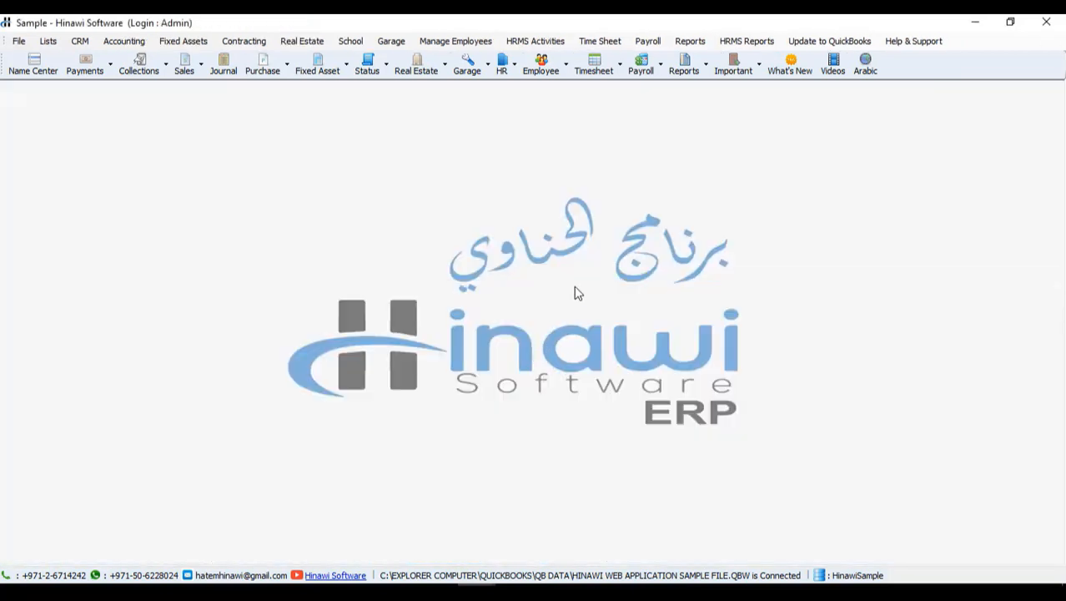
- Open the detailed salary sheet creation for timesheet payroll and set it to Test Company, January 2019
left_click(647, 41)
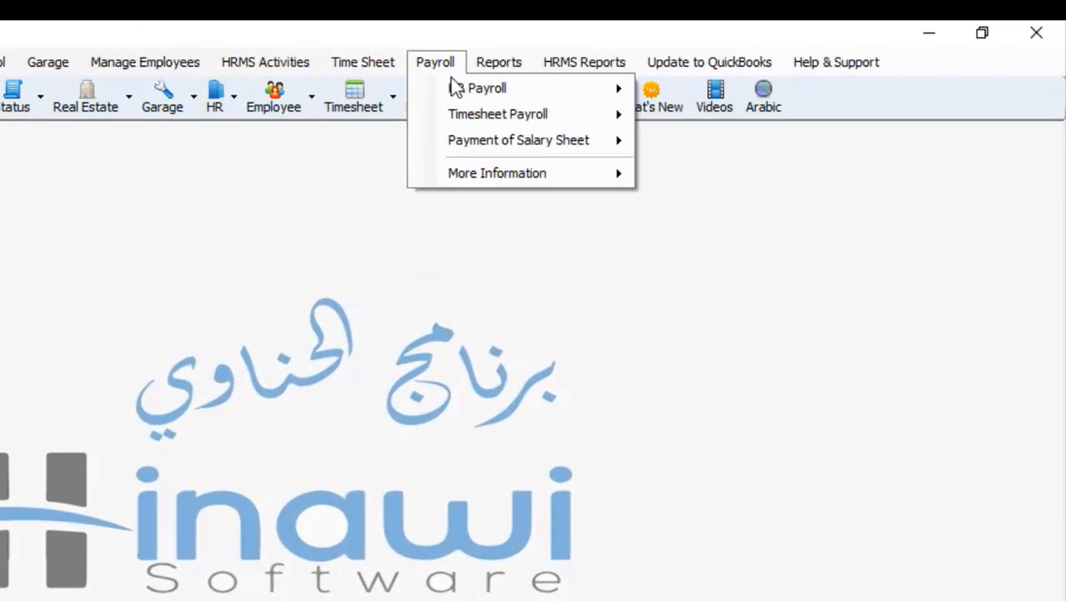
mouse_move(465, 114)
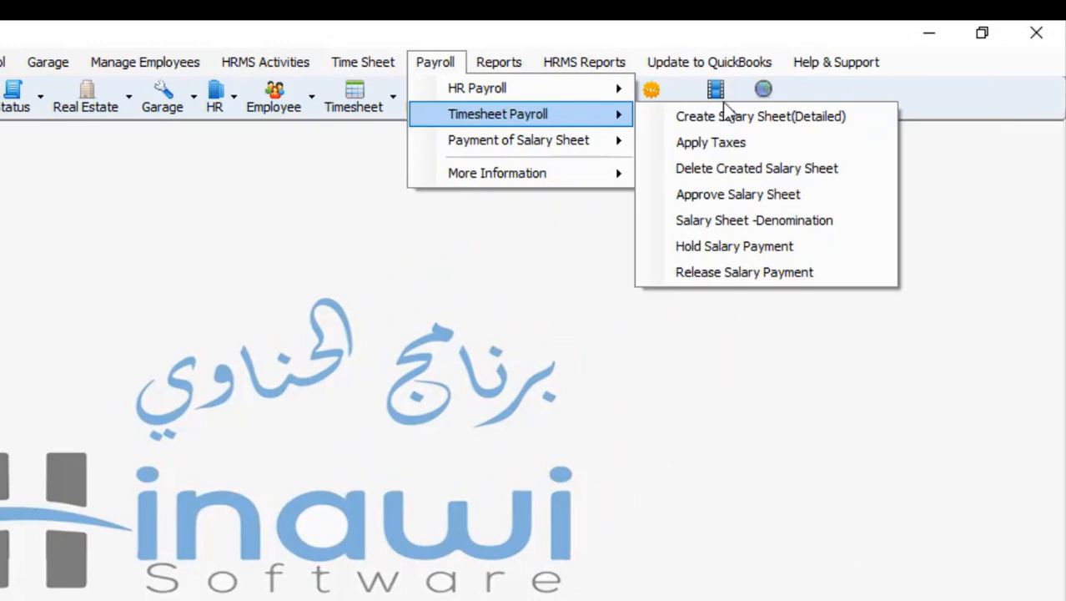
left_click(716, 119)
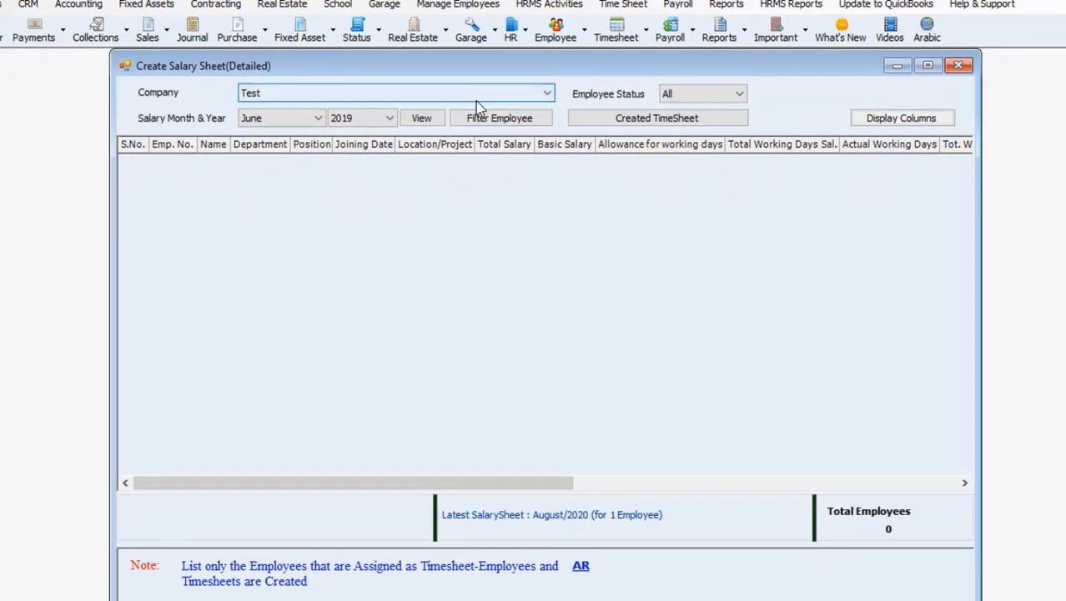
left_click(342, 133)
left_click(369, 180)
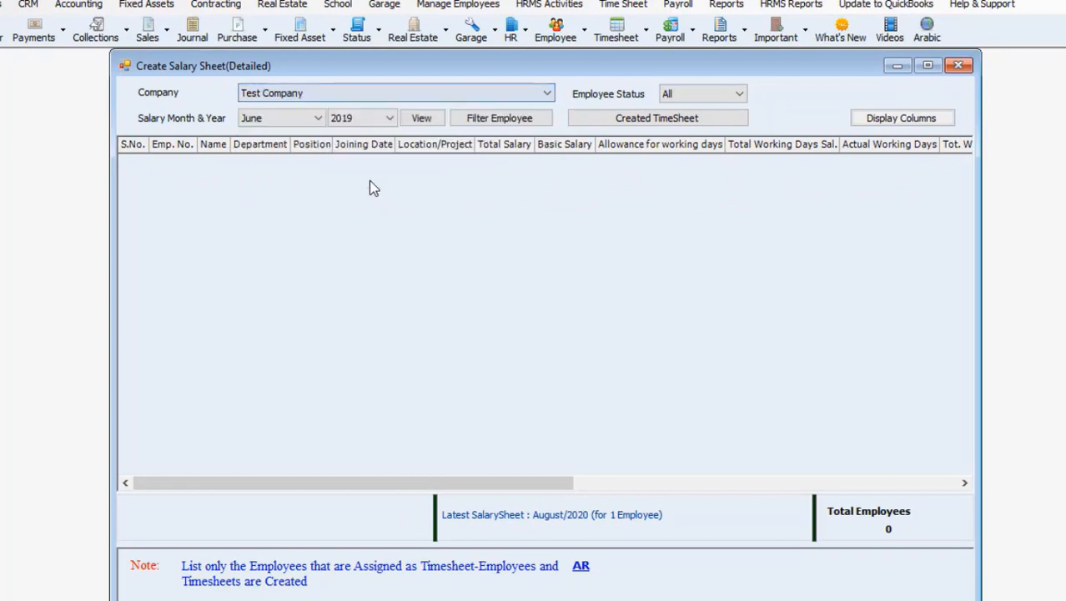
left_click(300, 121)
left_click(300, 136)
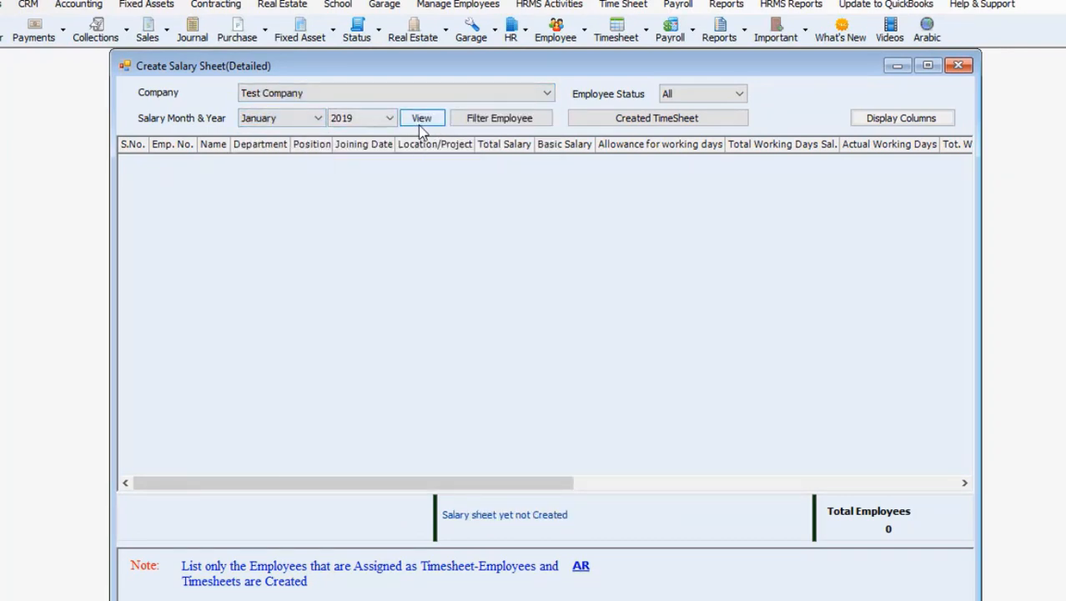
- Filter the salary sheet by employee, list Test Company's staff, and load the IT Department's software developer
left_click(483, 125)
left_click(858, 122)
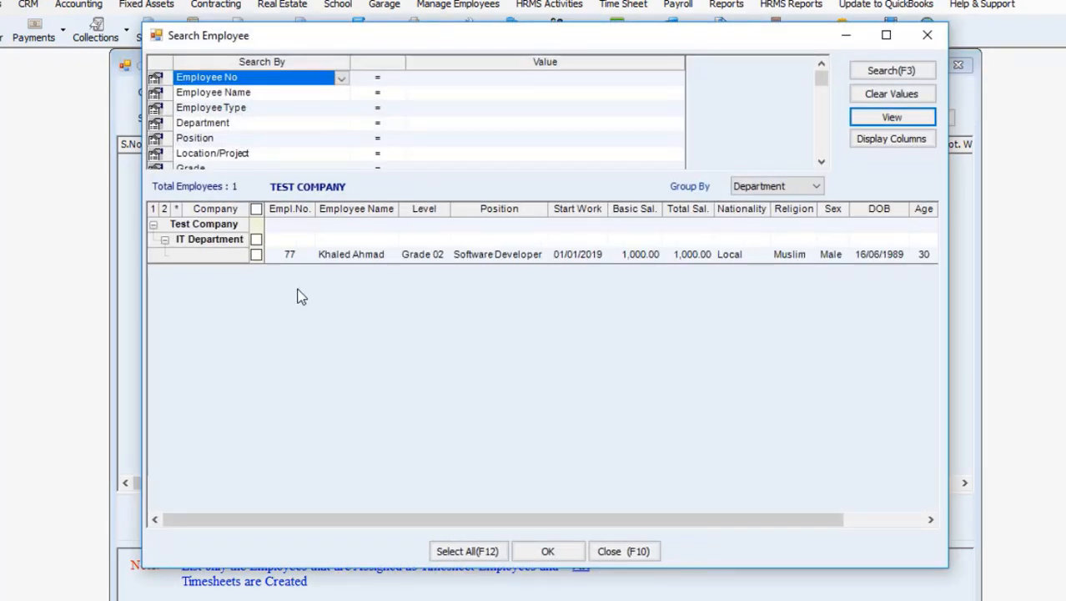
left_click(259, 257)
left_click(570, 551)
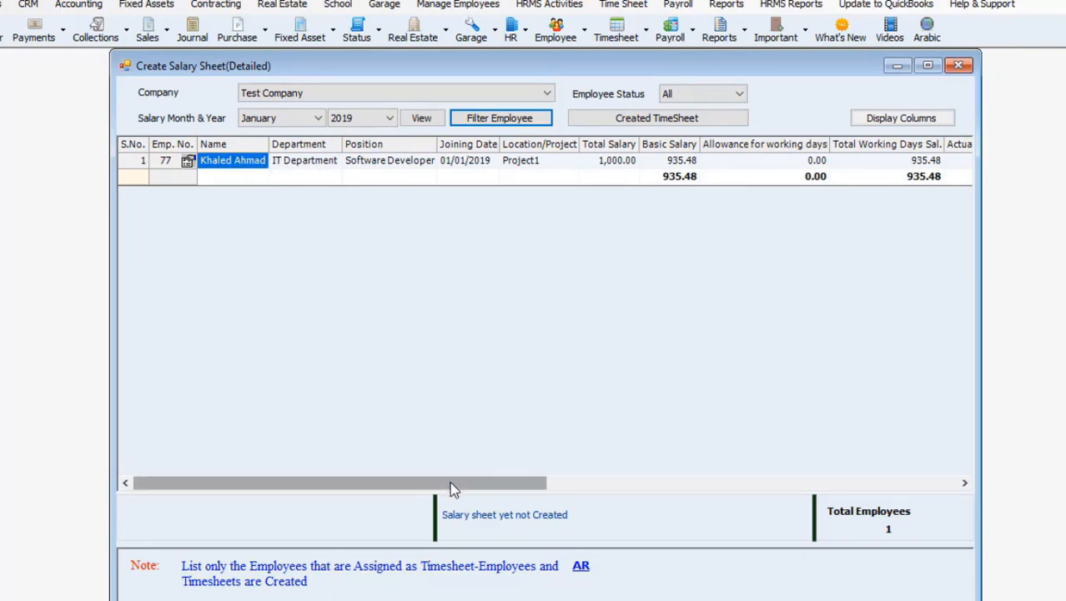
- Examine the employee's salary sheet columns, including actual working days, net pay and work status, and close the sheet without saving
left_click_drag(452, 488, 477, 471)
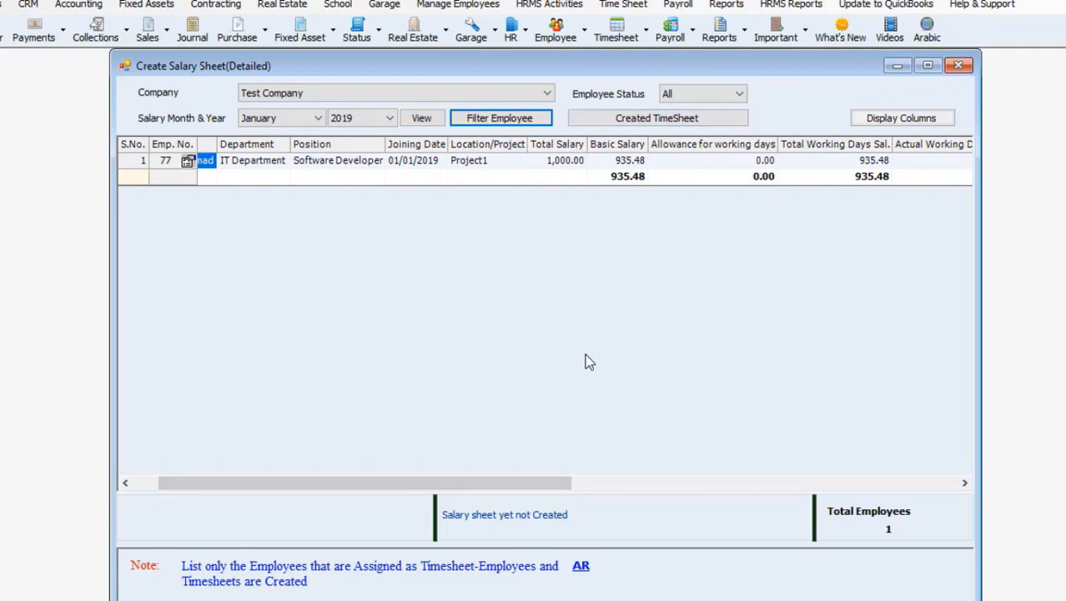
left_click_drag(561, 484, 707, 492)
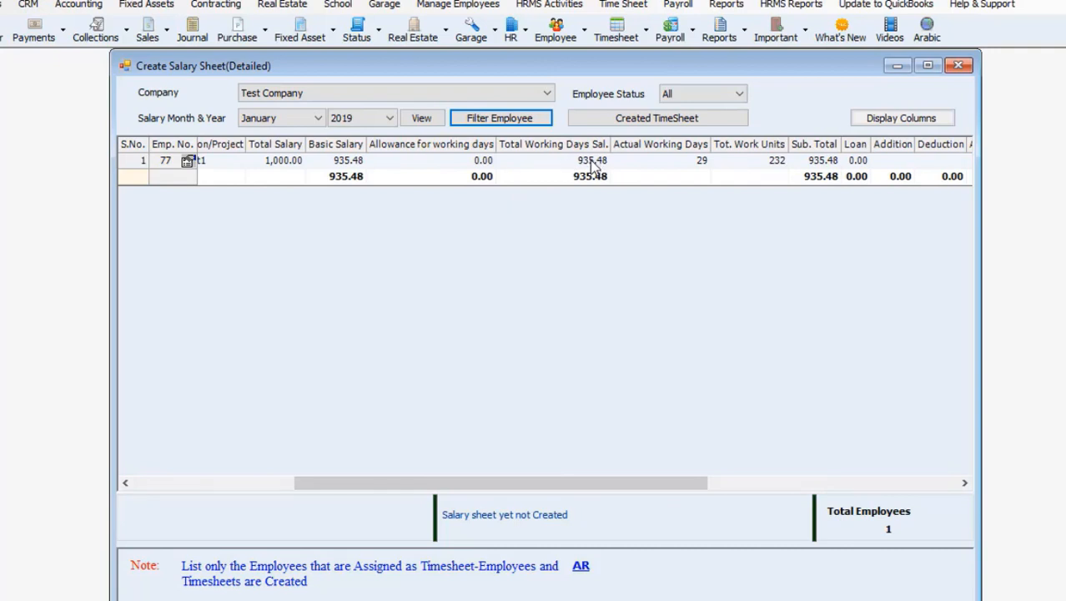
left_click(663, 160)
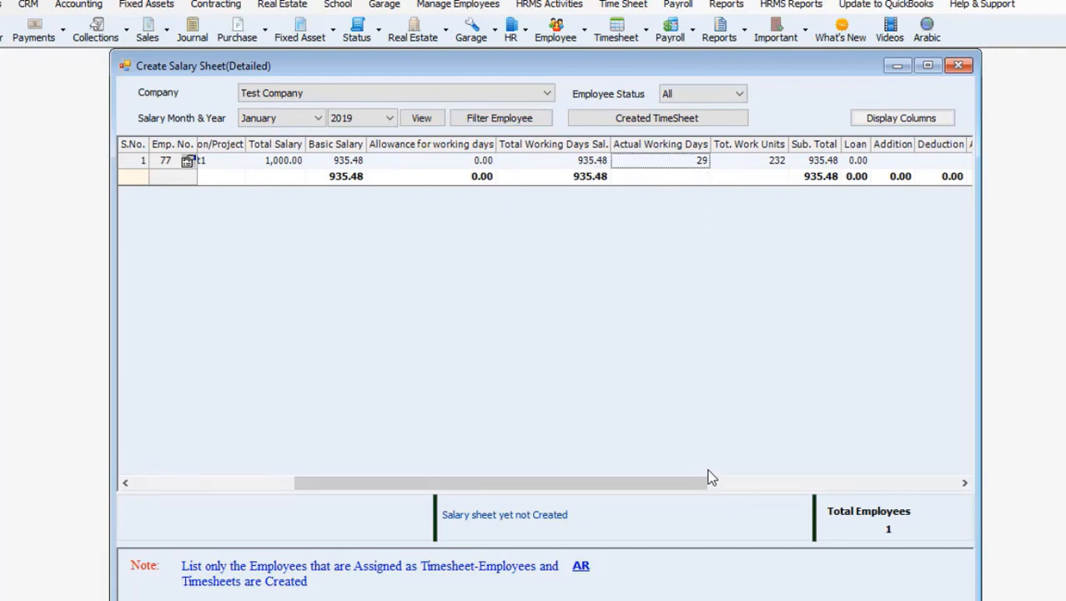
left_click_drag(698, 484, 825, 483)
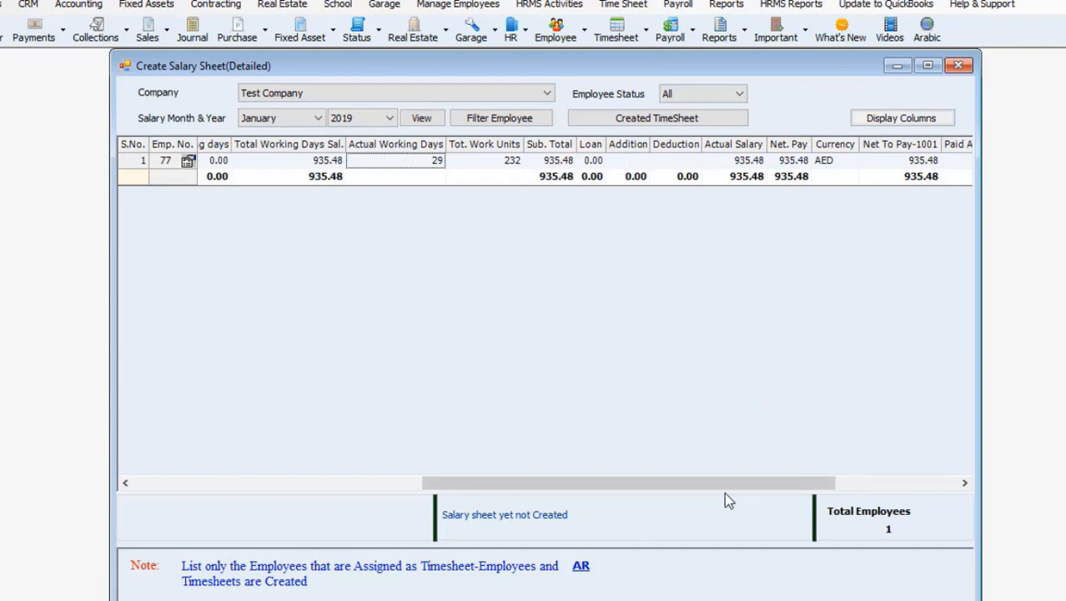
left_click_drag(721, 486, 866, 491)
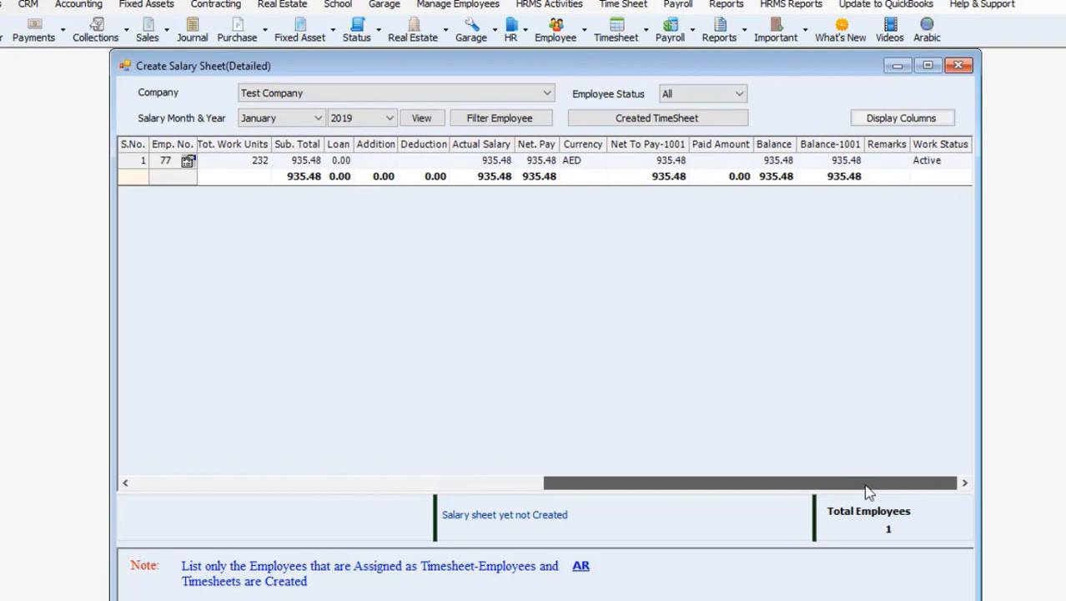
left_click(941, 161)
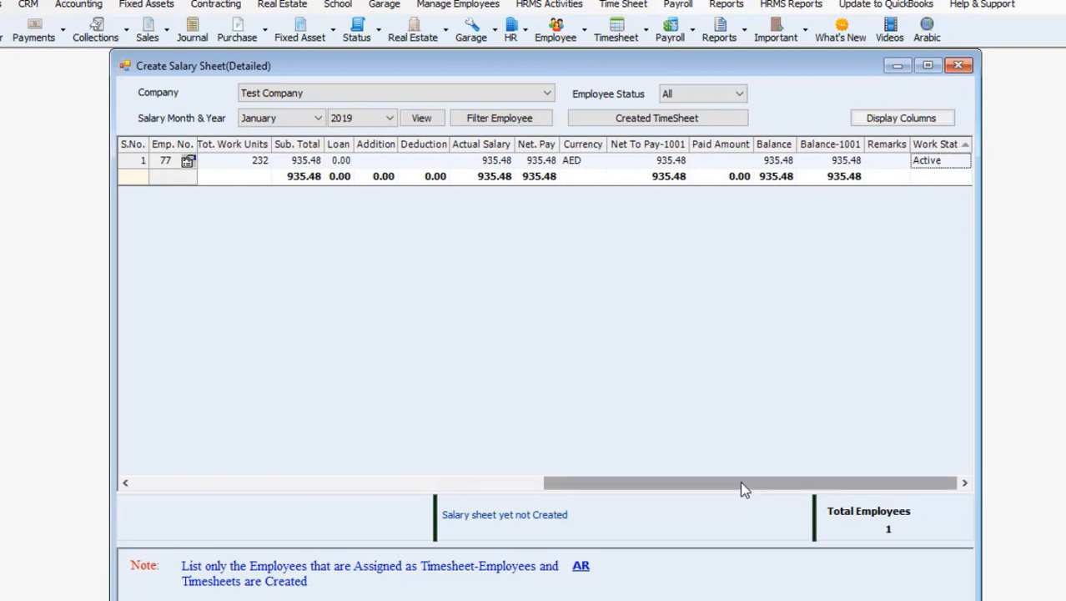
left_click_drag(741, 483, 348, 518)
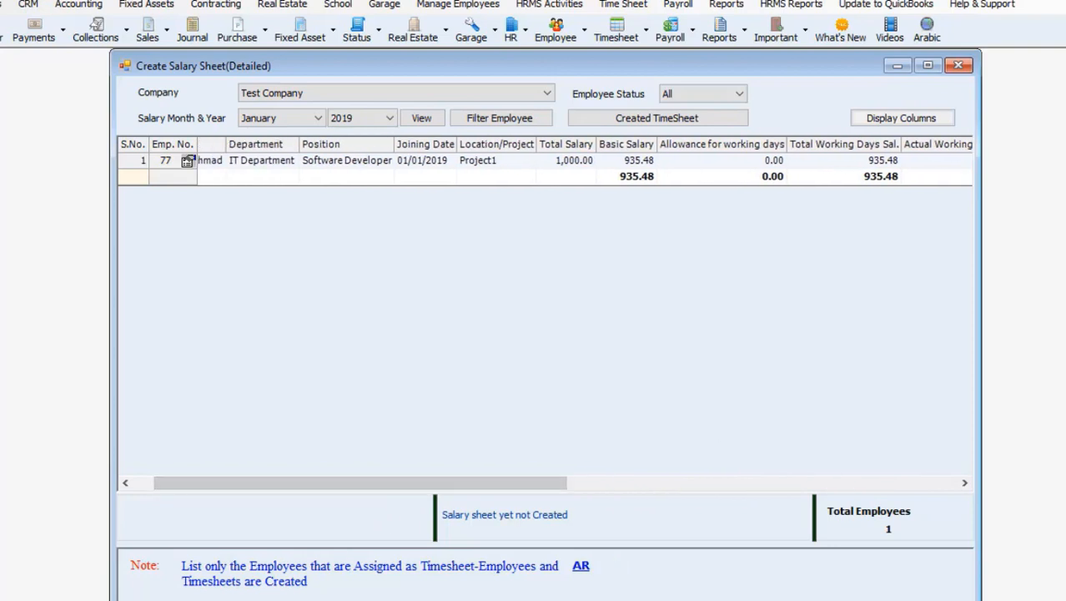
scroll(546, 324, "down", 1)
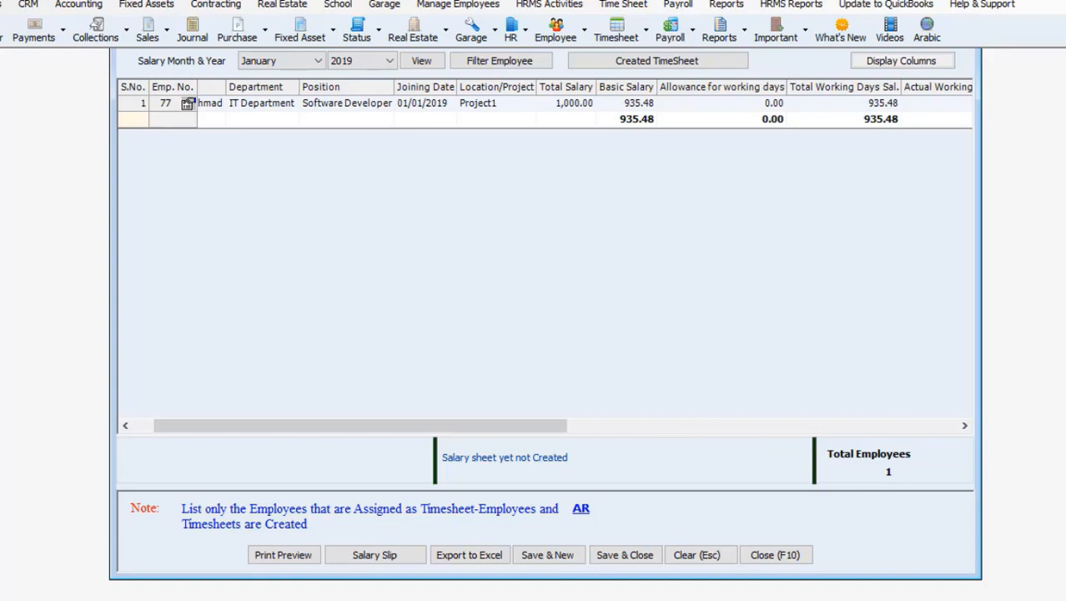
scroll(545, 317, "up", 2)
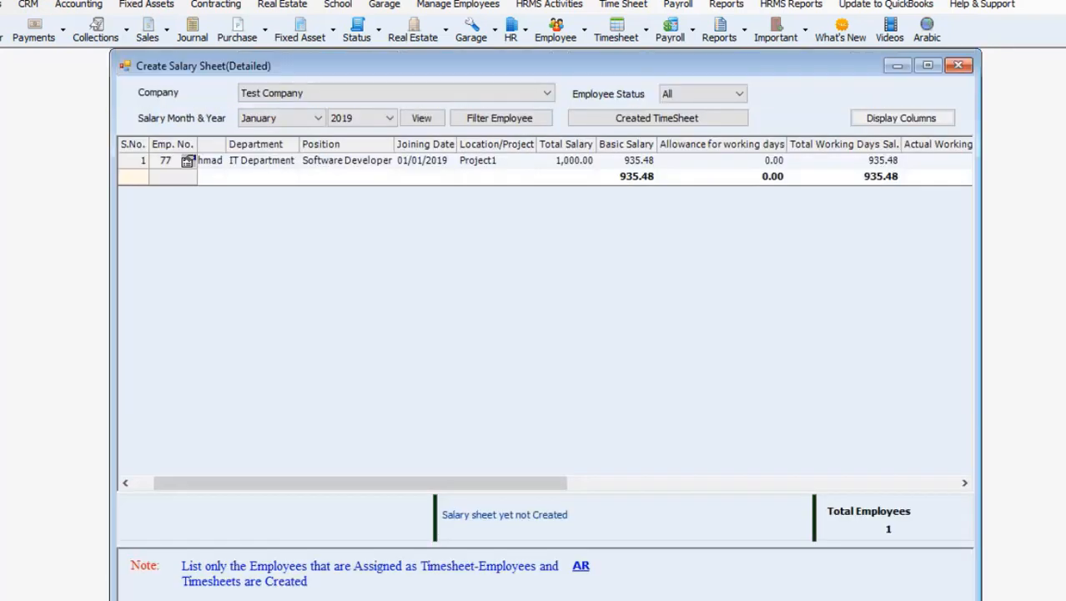
left_click(959, 65)
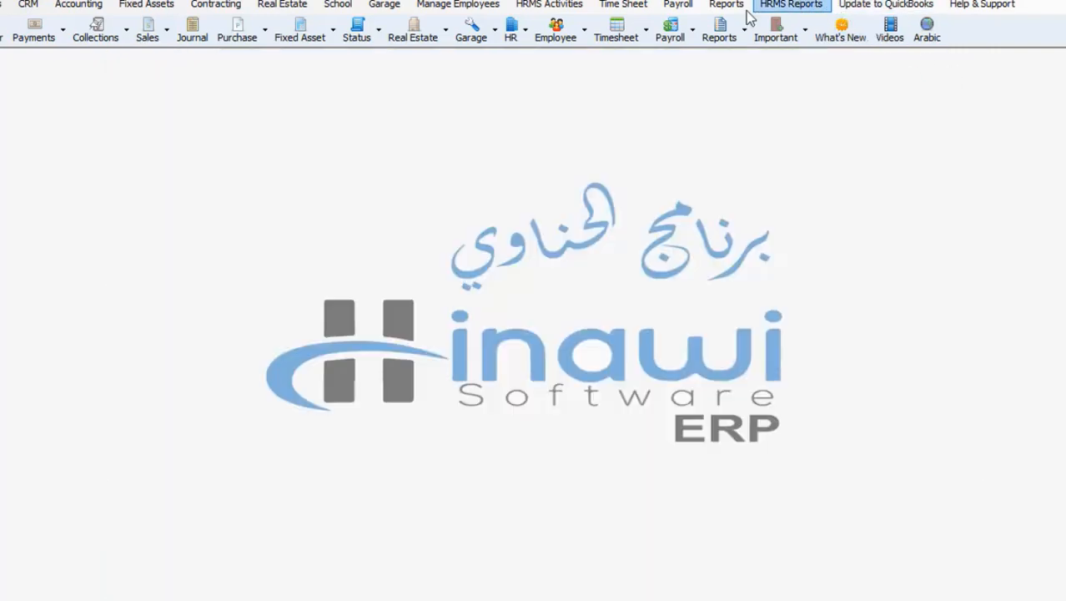
left_click(626, 5)
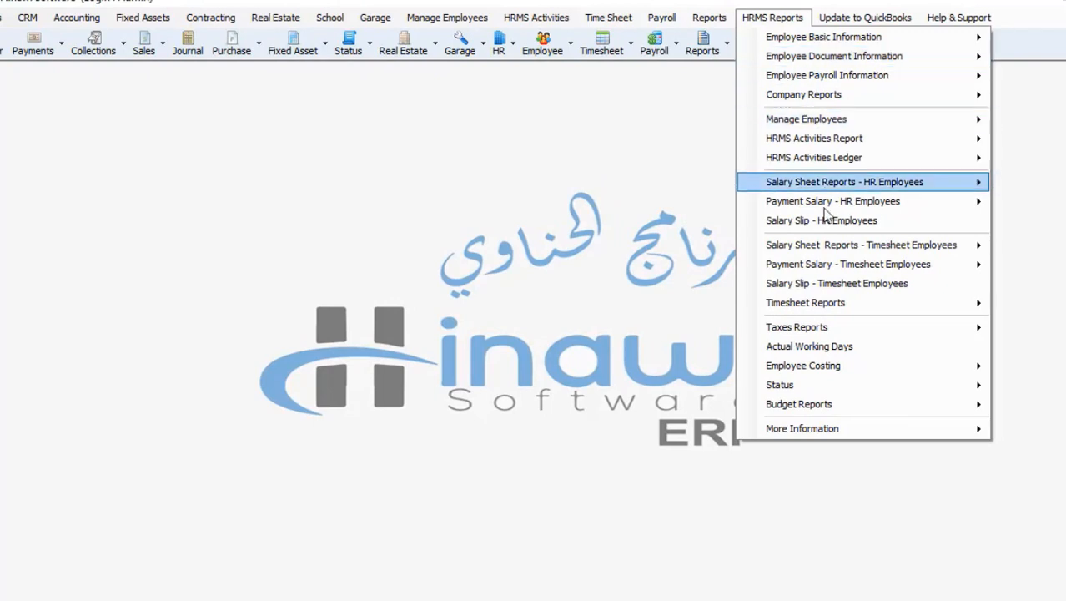
mouse_move(824, 208)
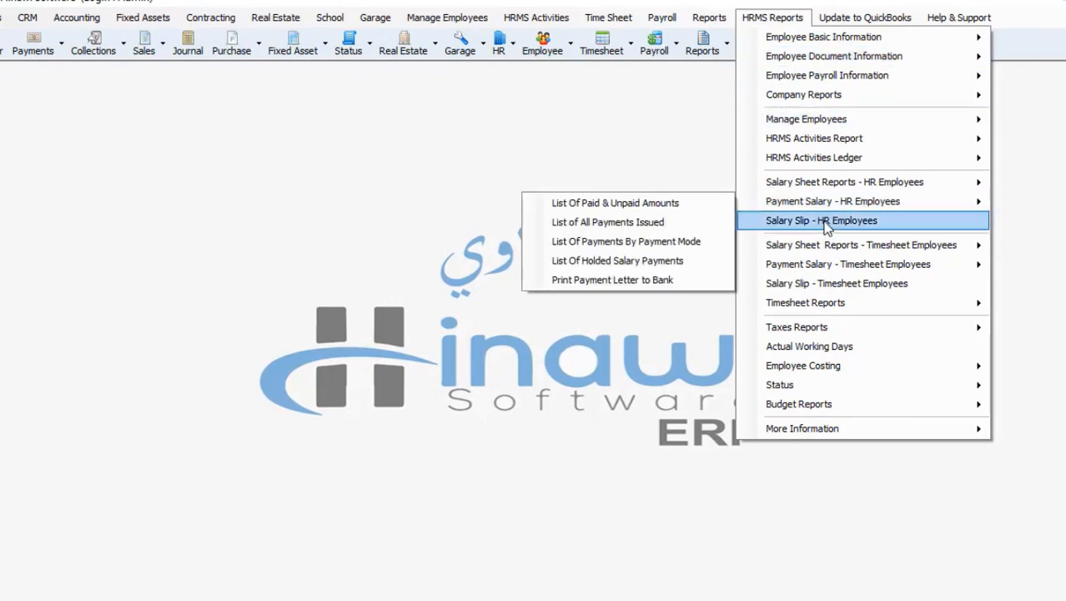
mouse_move(813, 305)
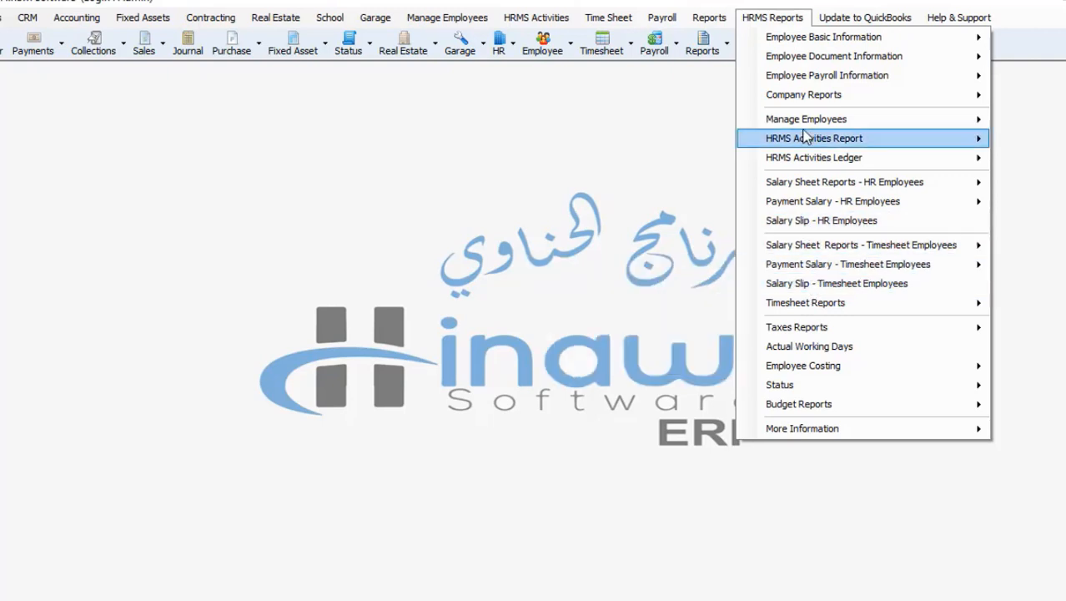
mouse_move(802, 123)
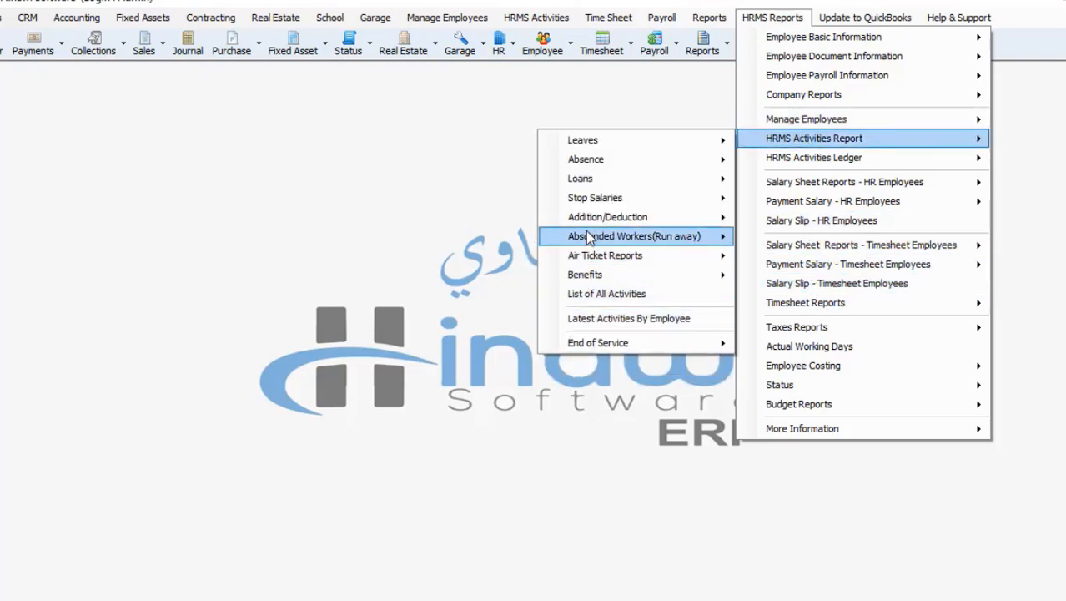
mouse_move(588, 161)
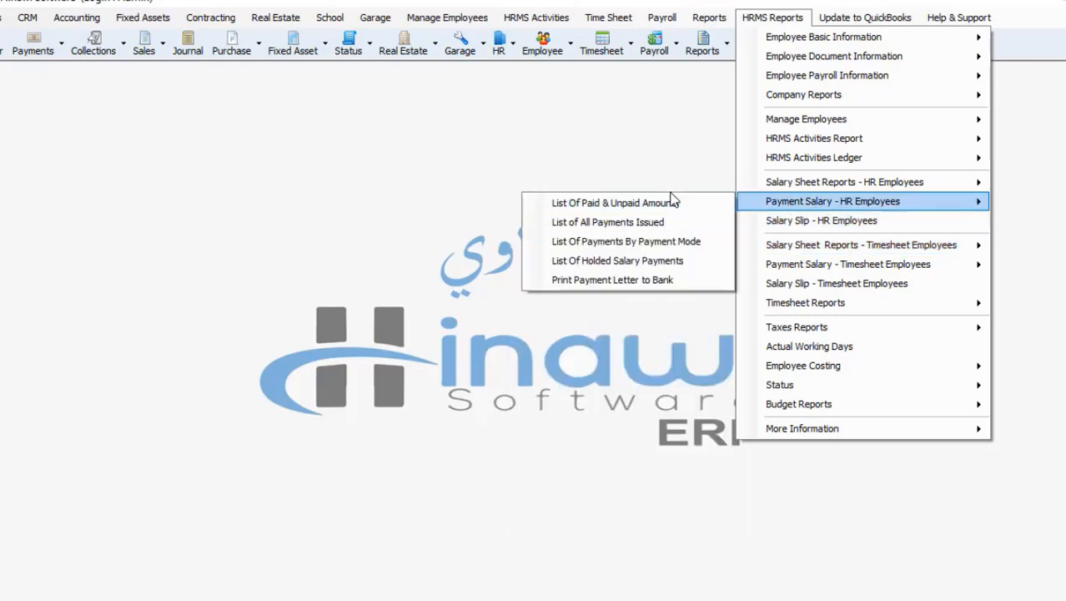
left_click(653, 159)
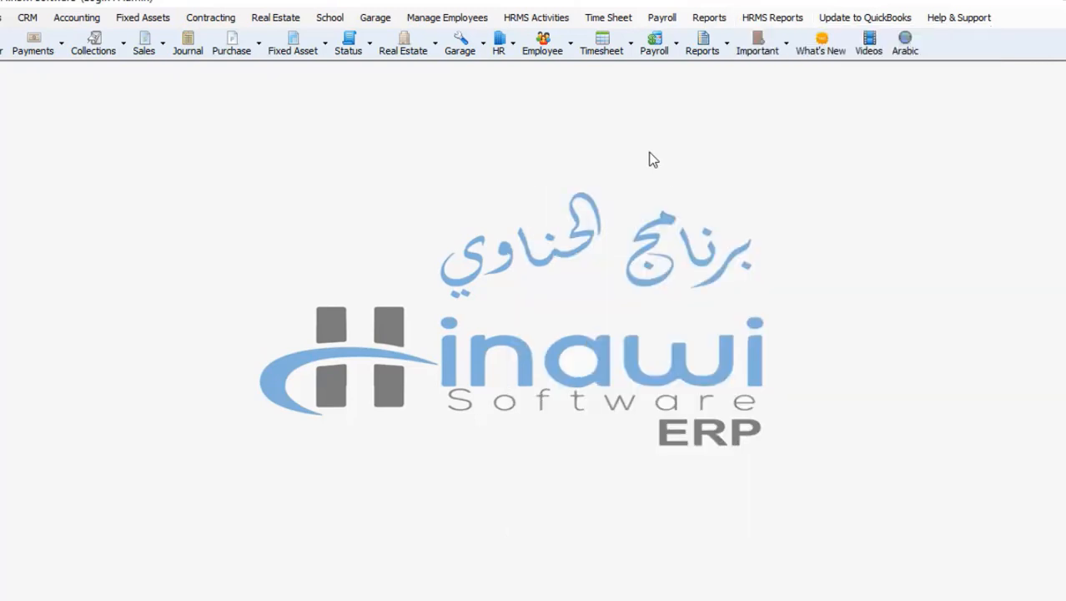